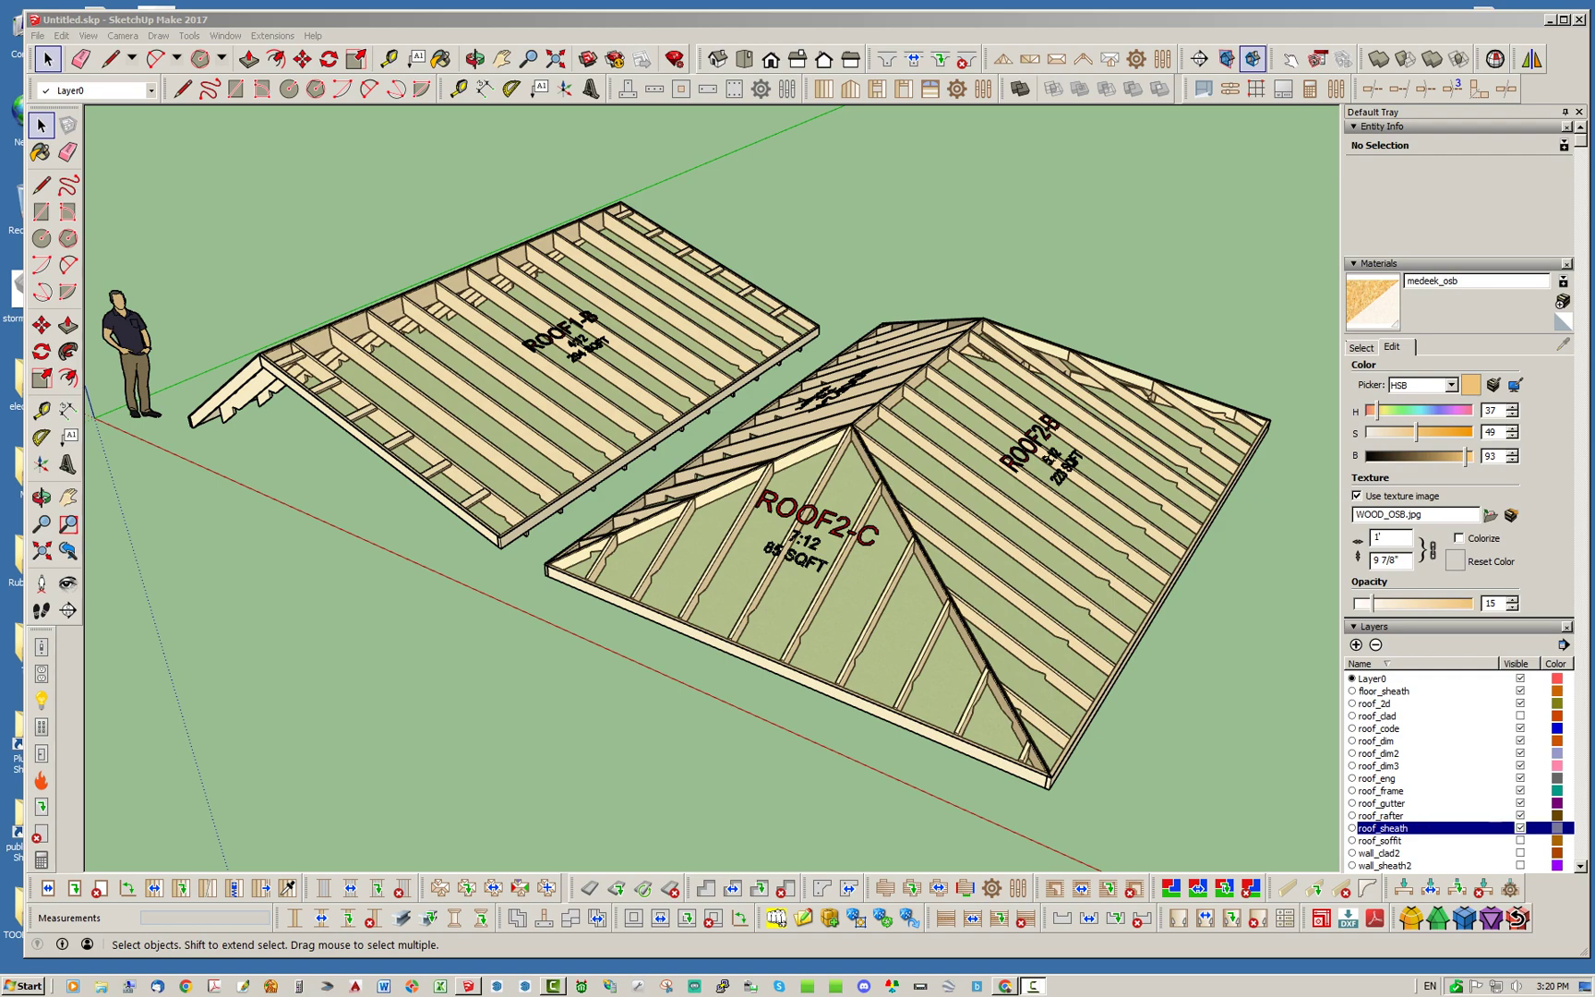
Step: Examine the framing of the asymmetric gable roof and the neighbouring hip roof from several angles
mouse_move(609, 573)
middle_mouse_down()
mouse_move(932, 503)
mouse_move(909, 540)
mouse_move(748, 577)
mouse_move(600, 558)
middle_mouse_up()
key("space")
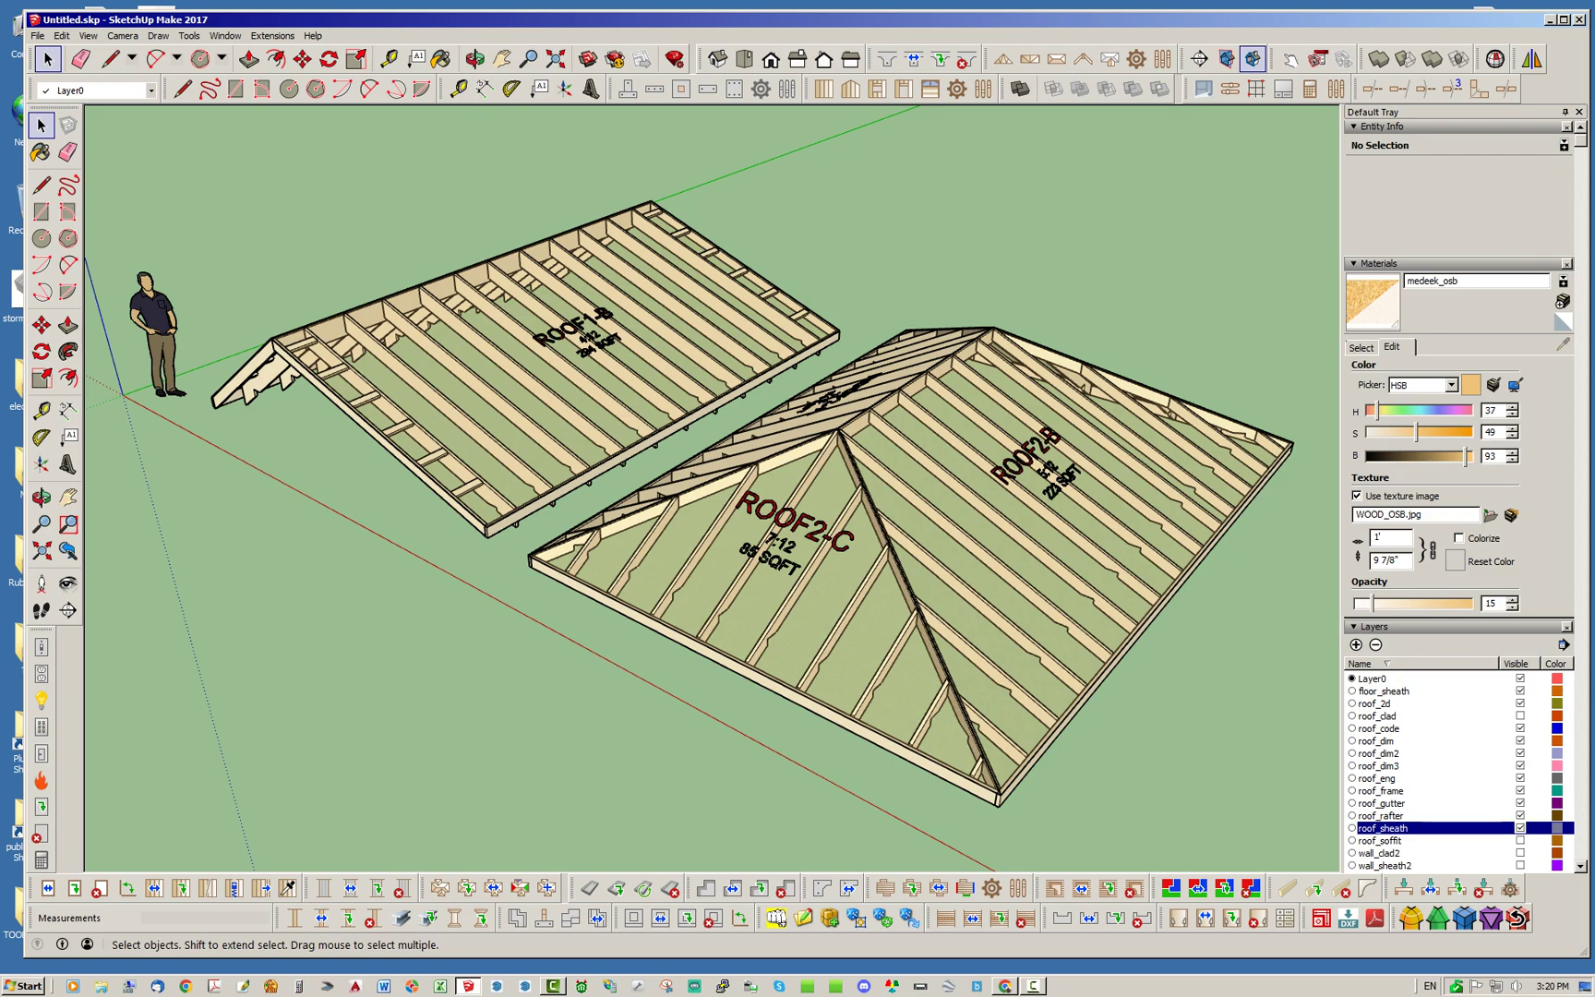
mouse_move(683, 544)
middle_mouse_down()
mouse_move(835, 462)
mouse_move(1002, 471)
mouse_move(1034, 517)
mouse_move(933, 471)
mouse_move(817, 337)
mouse_move(646, 526)
mouse_move(725, 567)
mouse_move(734, 596)
middle_mouse_up()
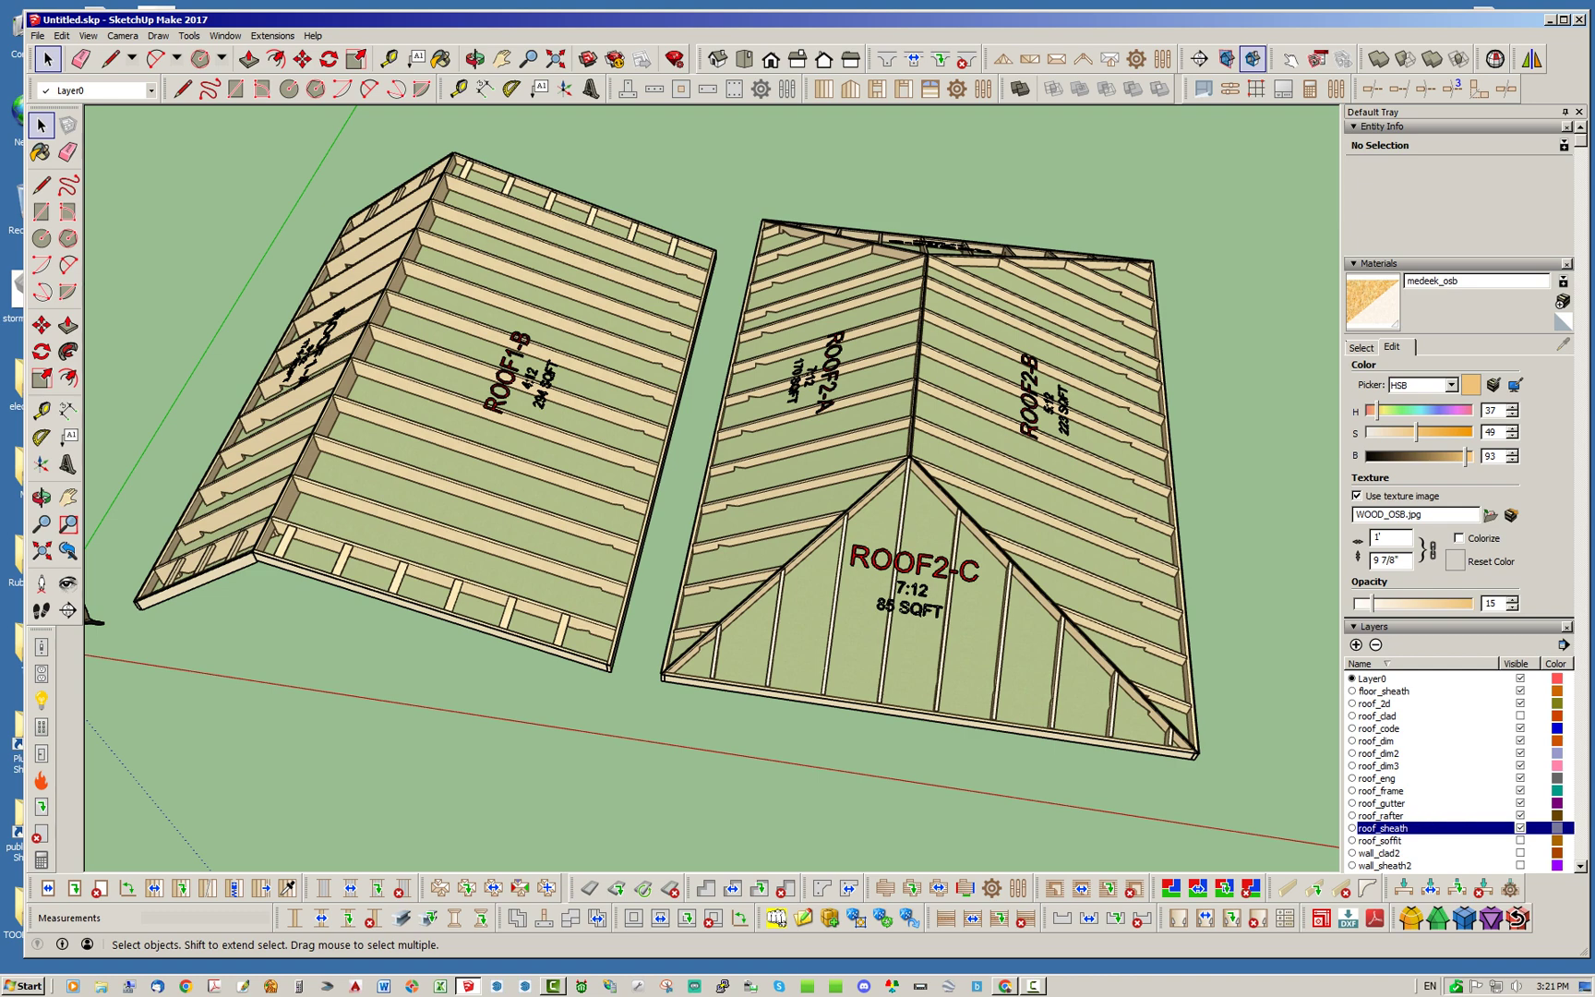
middle_click_drag(683, 517, 714, 484)
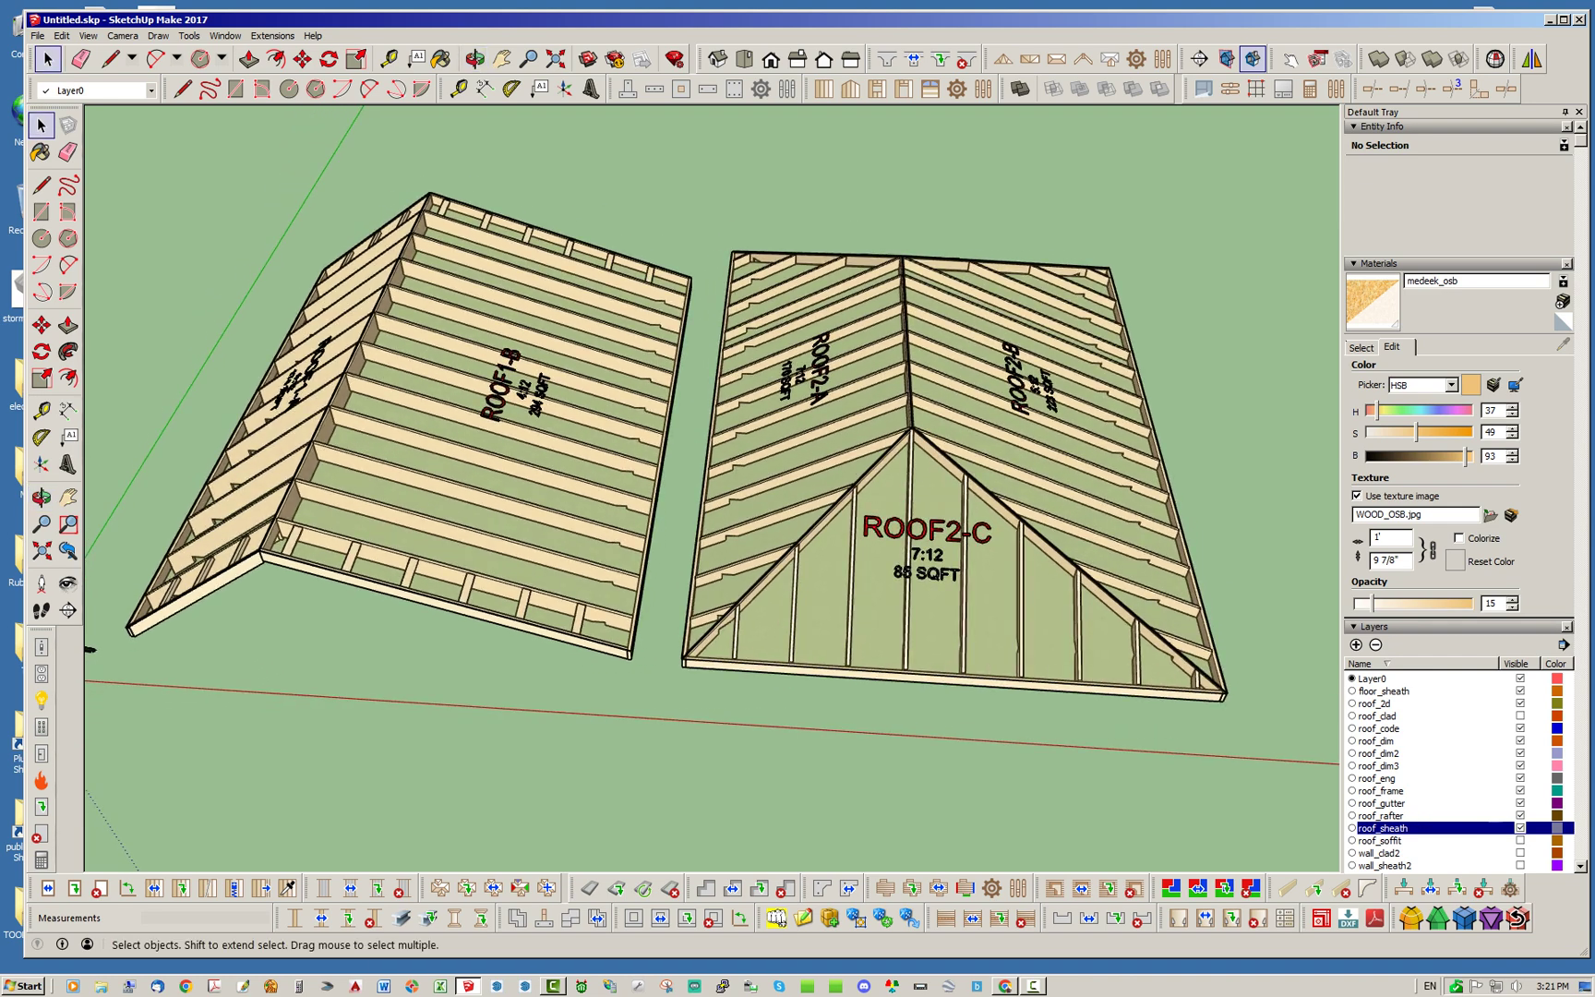
middle_click_drag(89, 649, 85, 695)
middle_click_drag(794, 516, 609, 540)
middle_click_drag(794, 517, 683, 526)
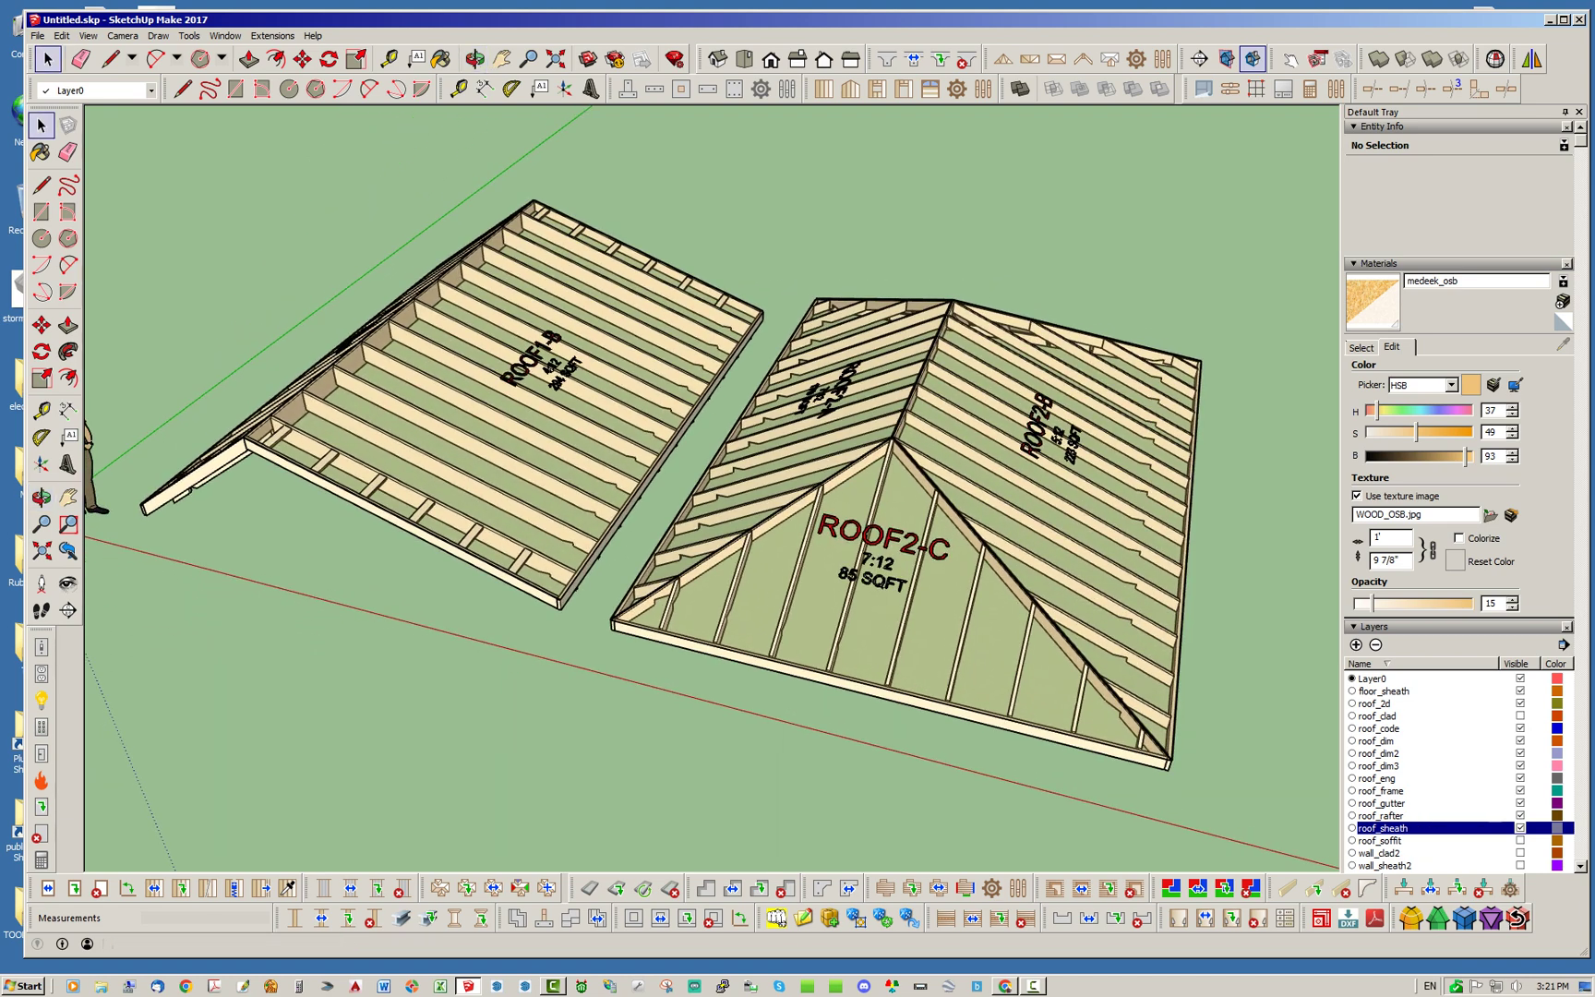
scroll(324, 461, "up", 3)
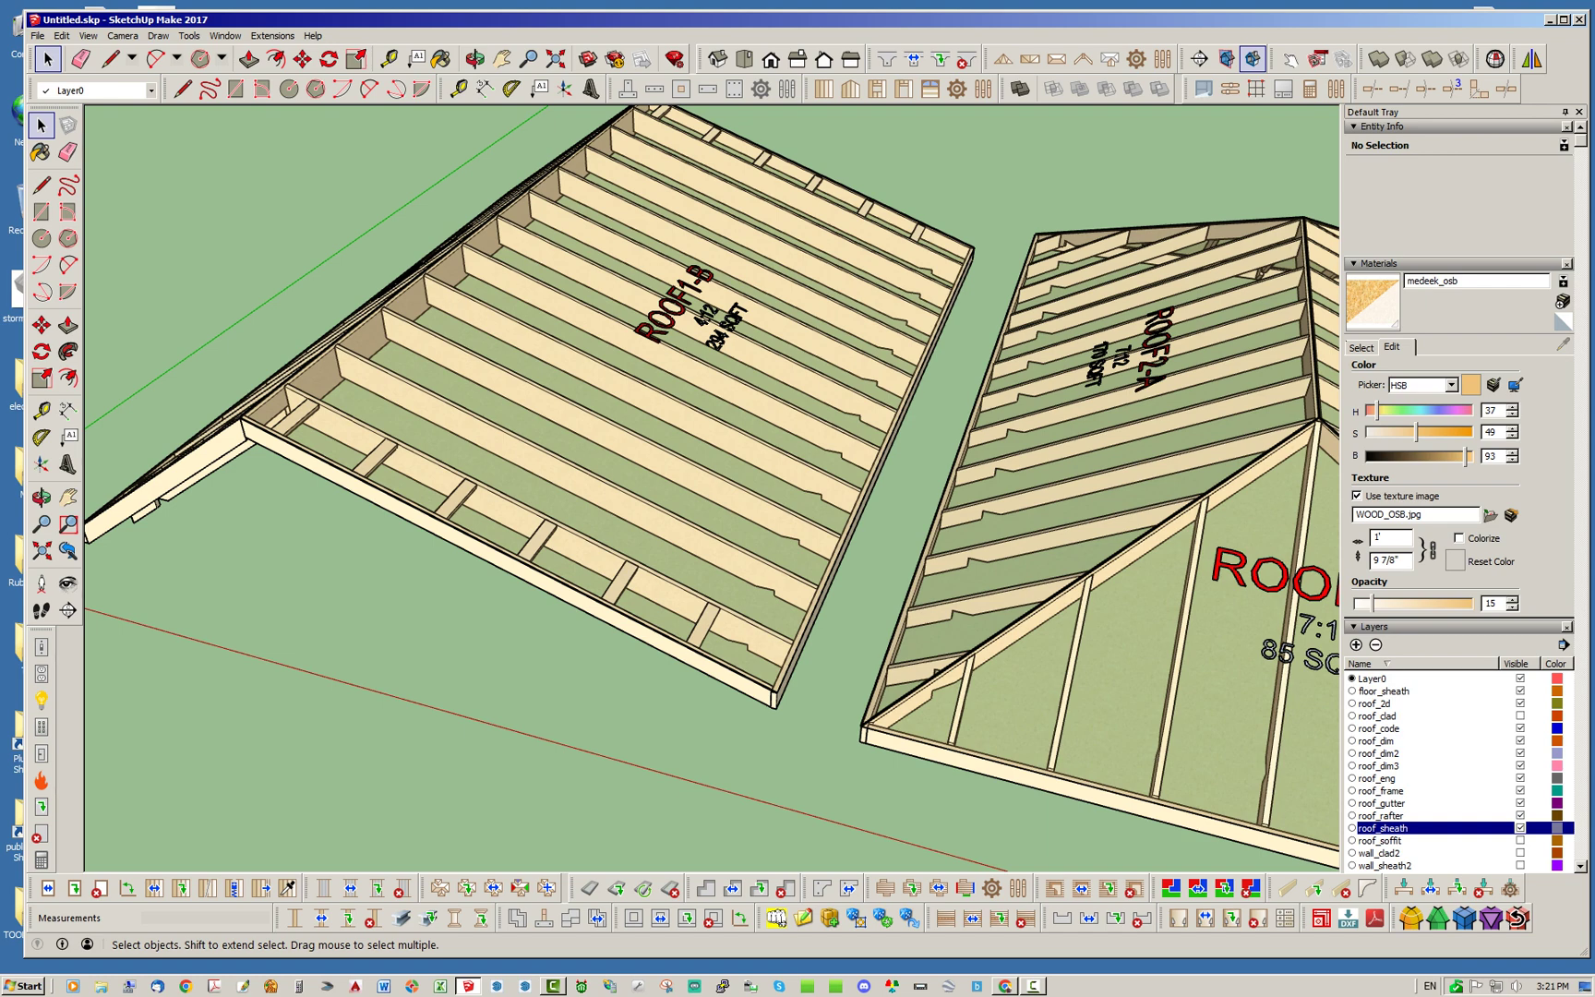
scroll(674, 470, "down", 2)
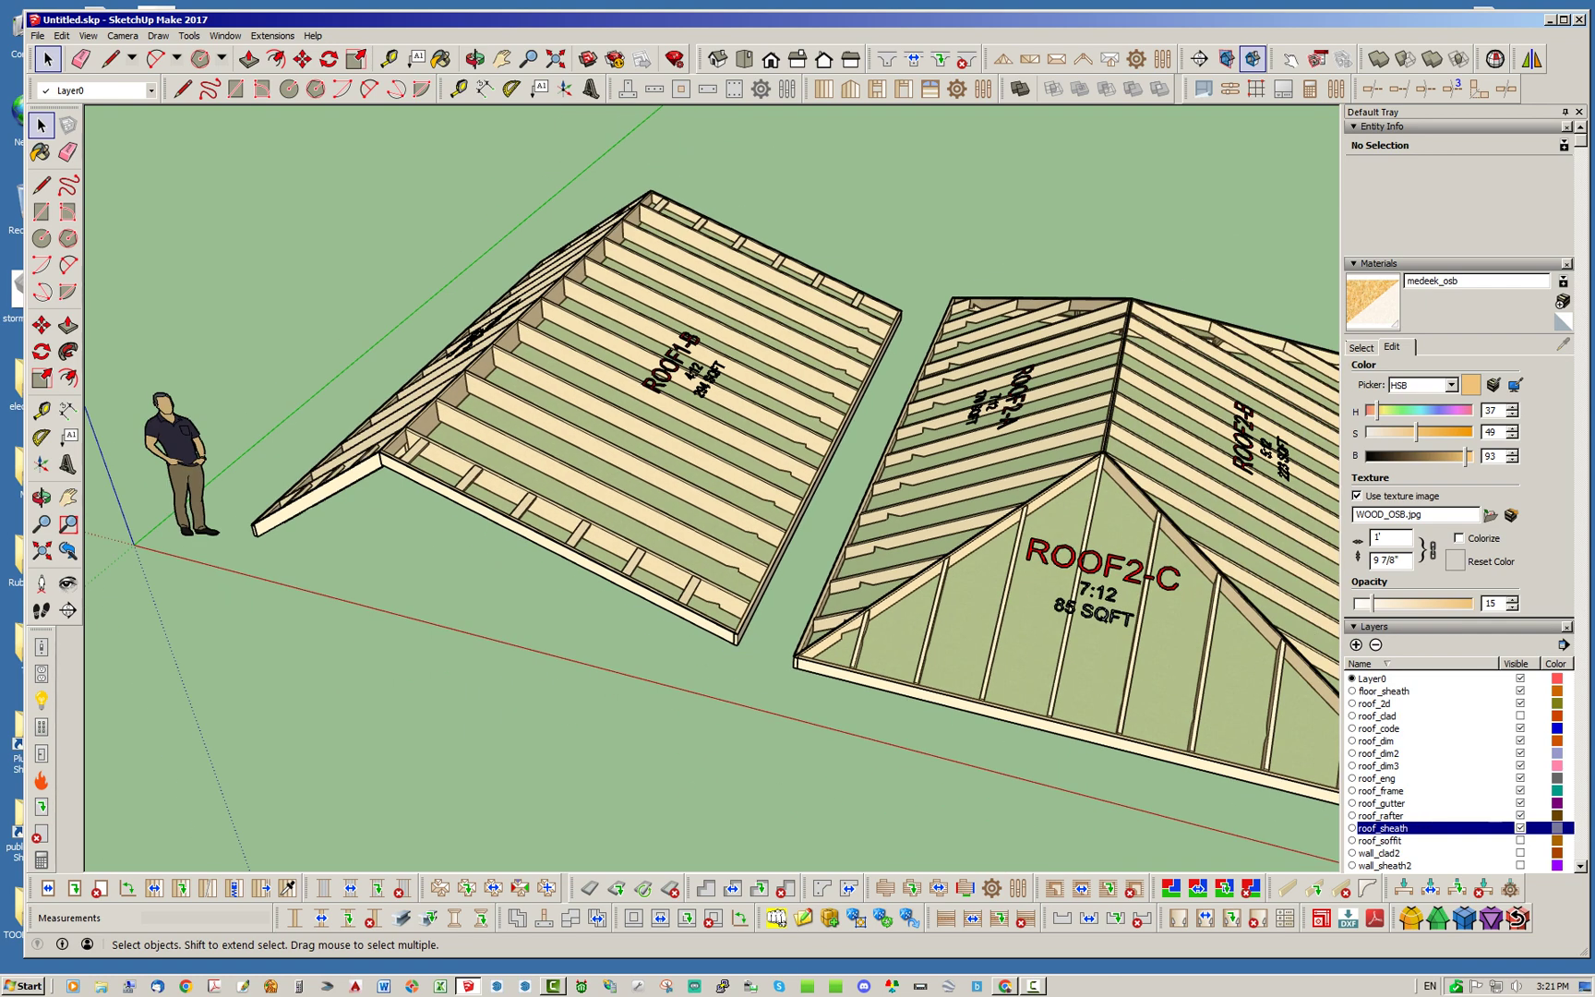
Step: Inspect up close how the rafters, ridge board and sheathing meet at the gable end of the ROOF1 ridge
scroll(401, 406, "up", 2)
scroll(415, 407, "up", 3)
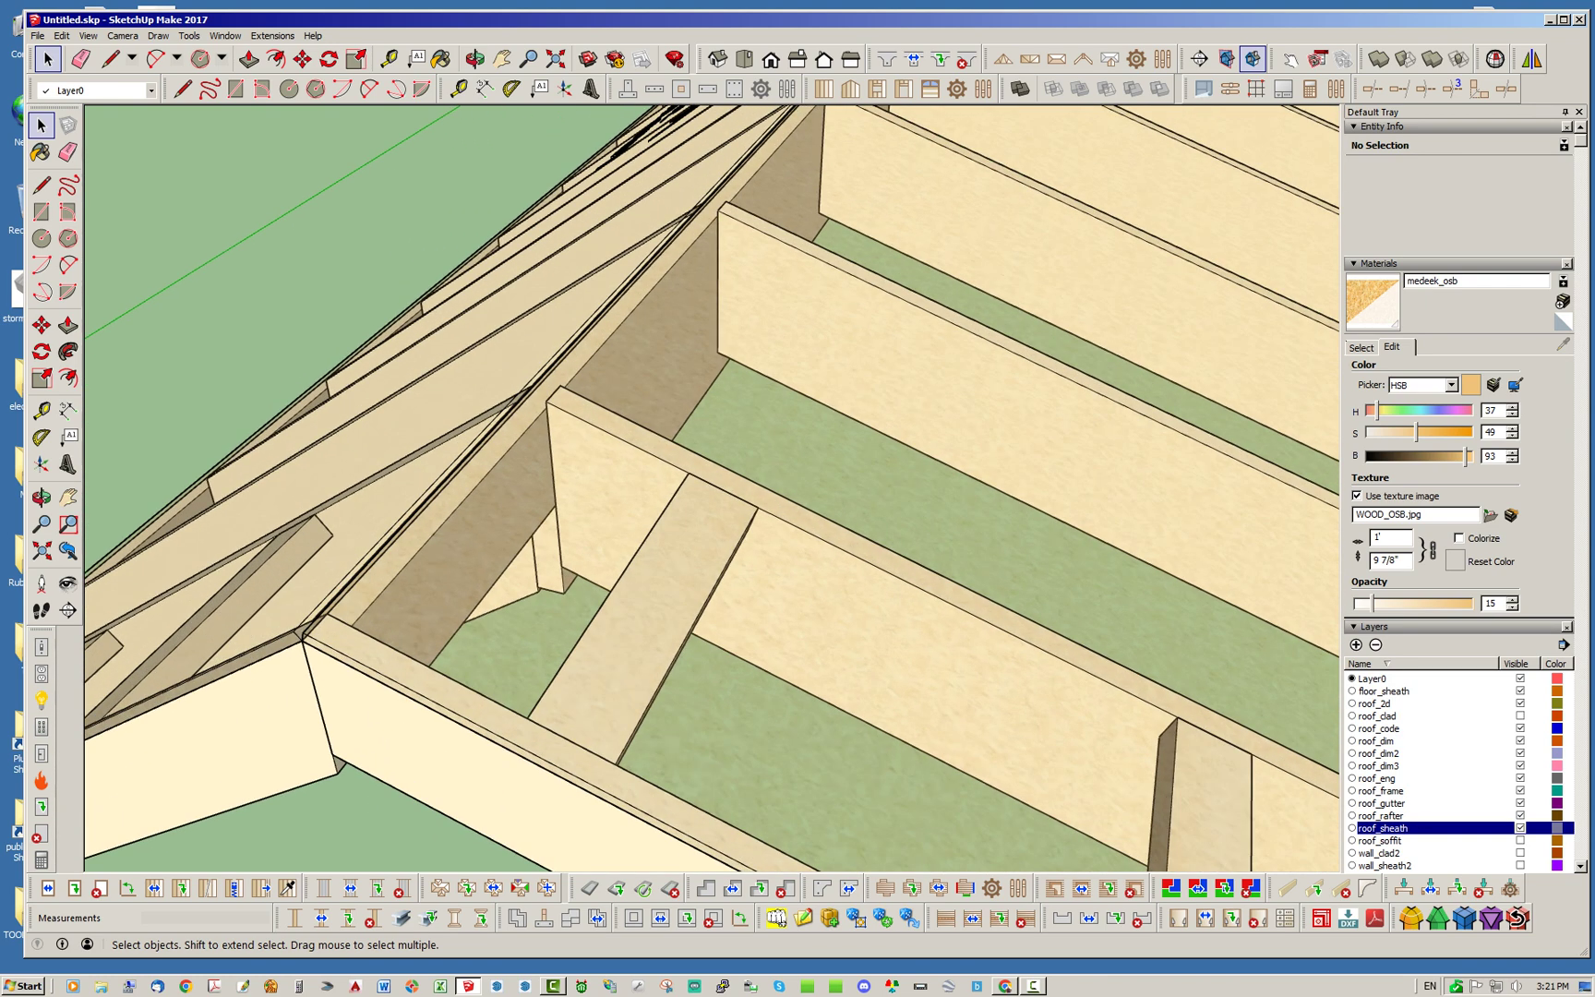
middle_click_drag(591, 443, 415, 563)
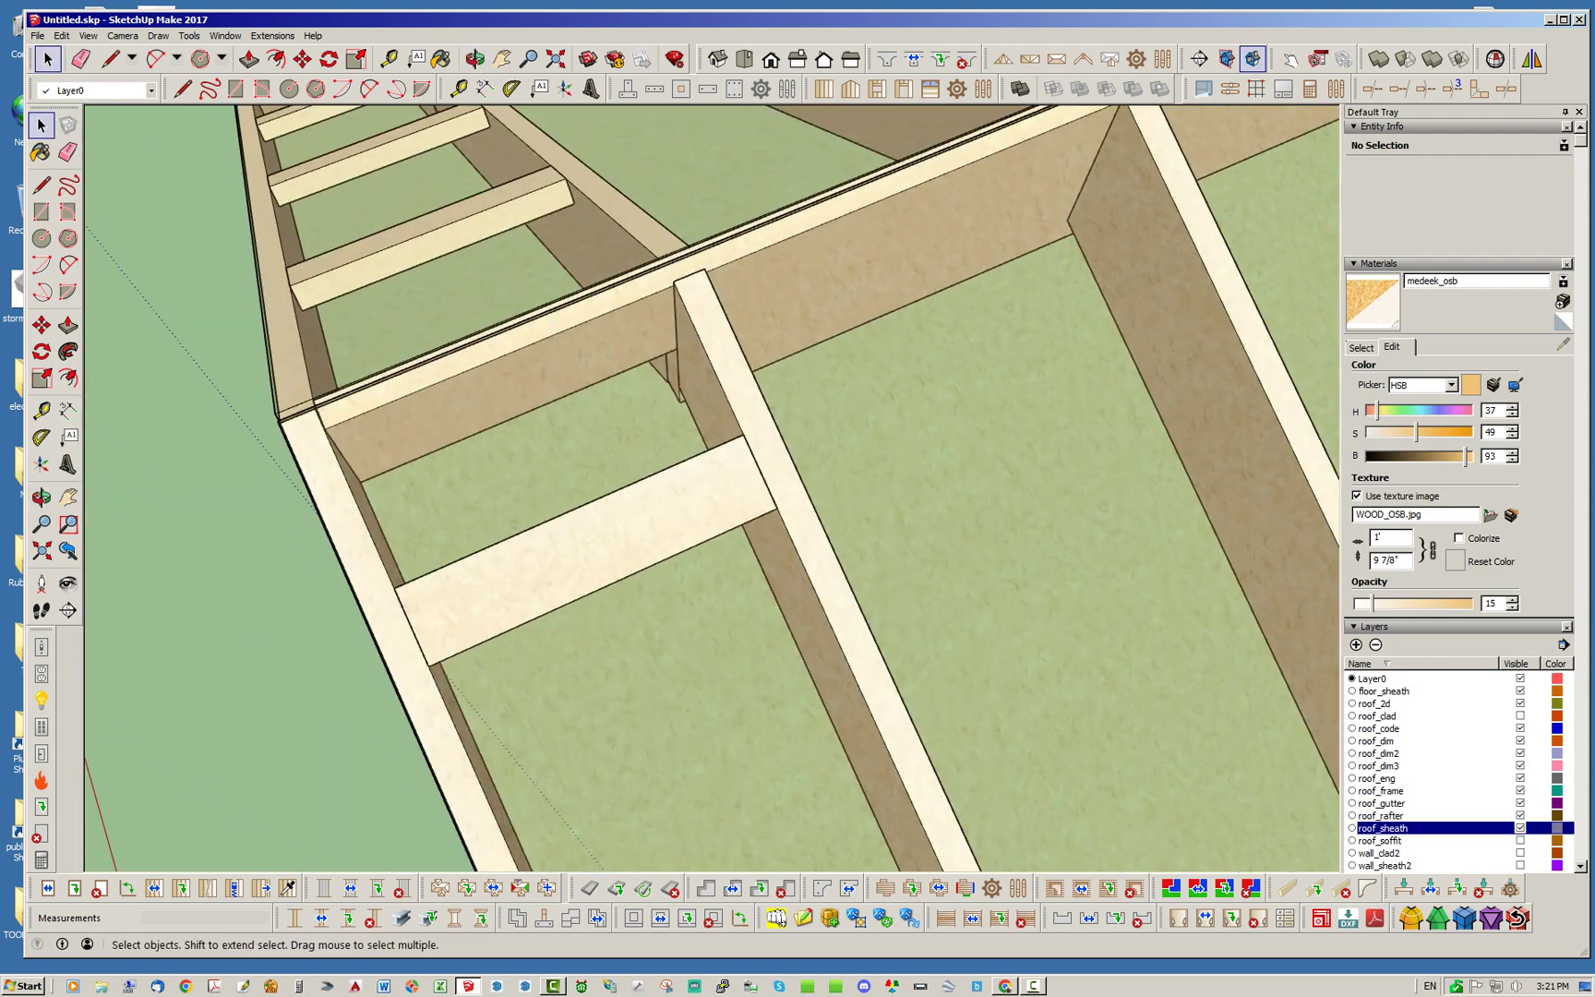
middle_click_drag(628, 517, 480, 370)
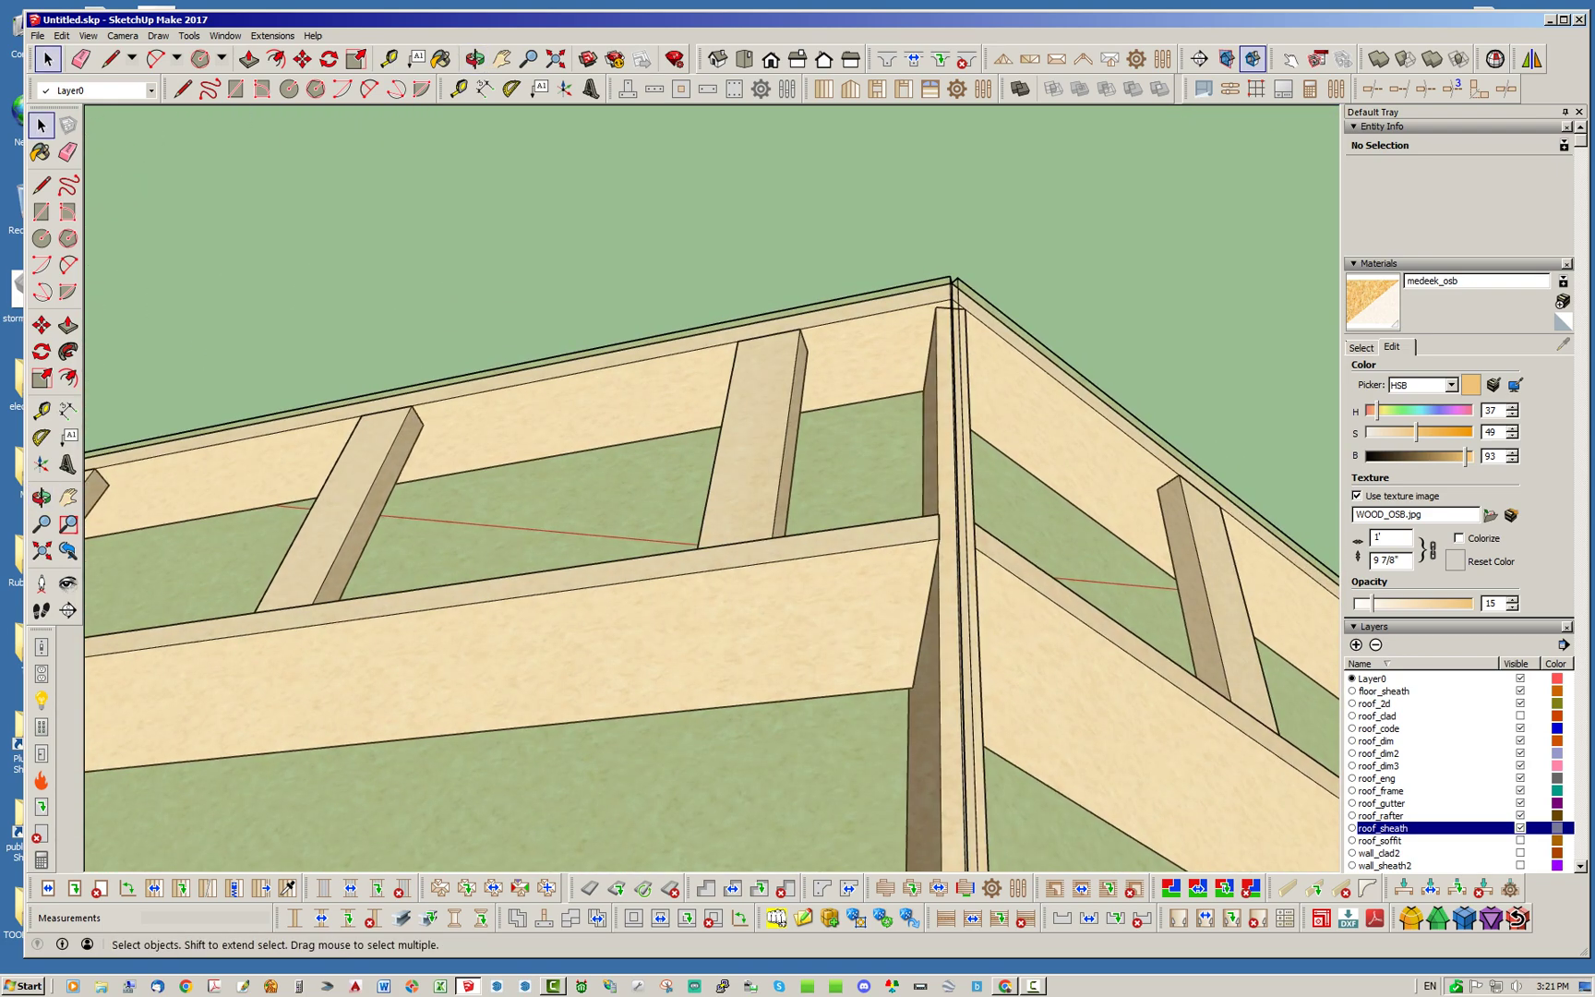
middle_click_drag(905, 545, 1030, 505)
scroll(1029, 505, "up", 2)
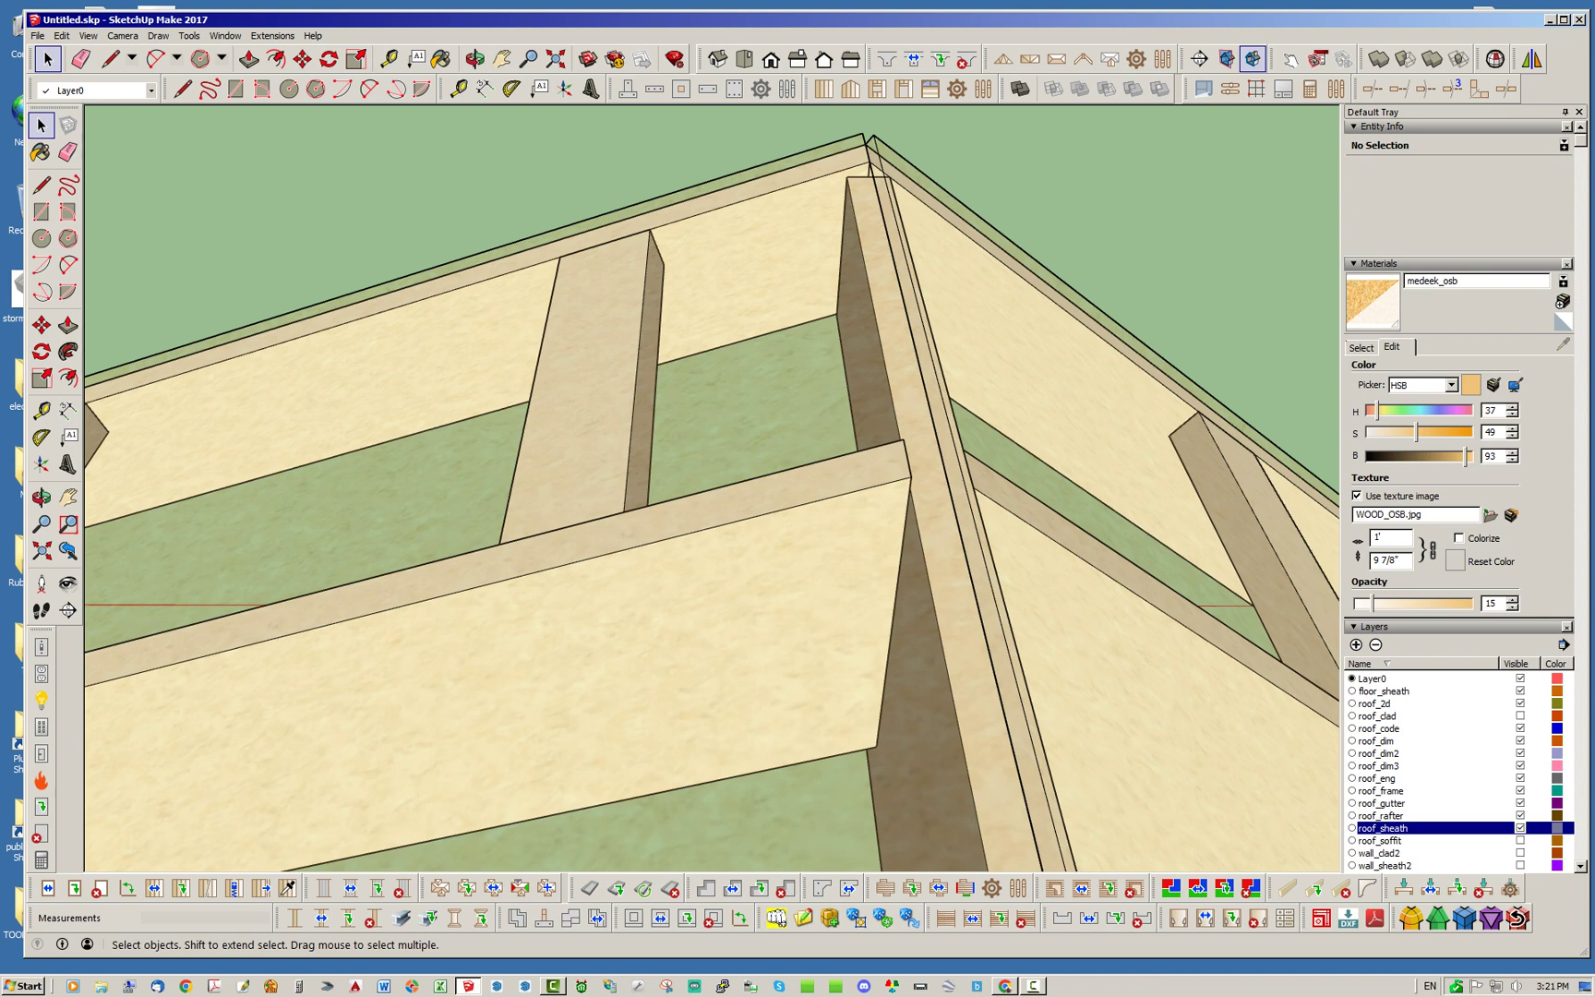
middle_click_drag(812, 517, 830, 591)
middle_click_drag(702, 526, 770, 517)
scroll(830, 332, "up", 2)
scroll(702, 397, "down", 1)
scroll(660, 446, "down", 1)
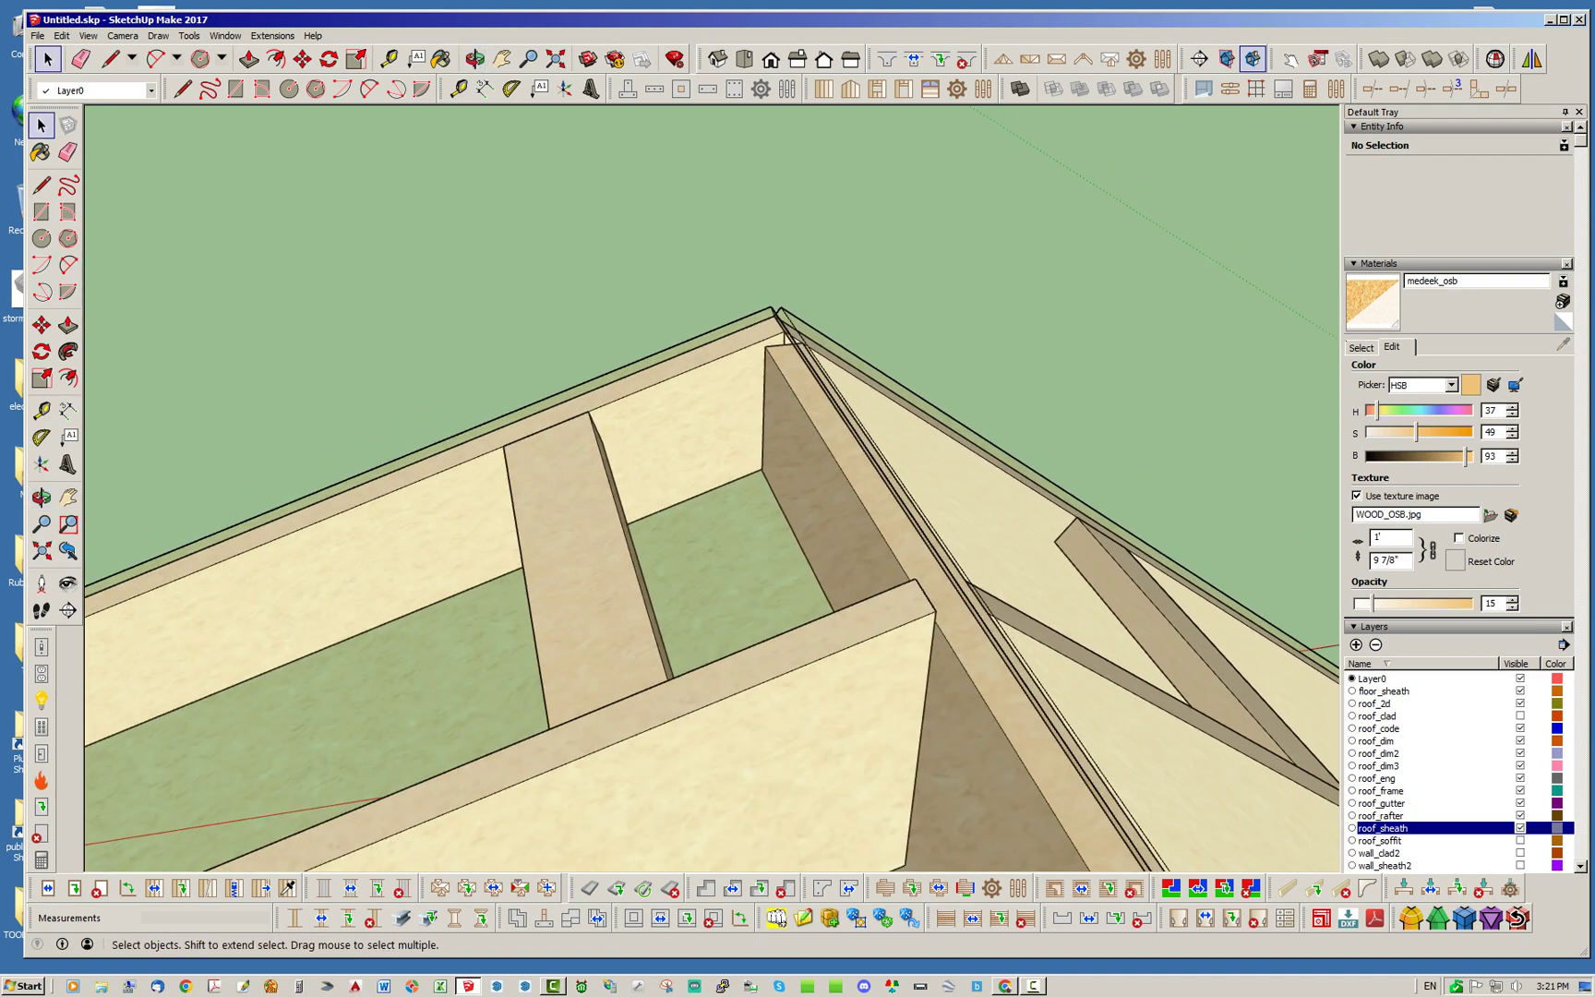
middle_click_drag(660, 446, 619, 457)
middle_click_drag(480, 415, 494, 402)
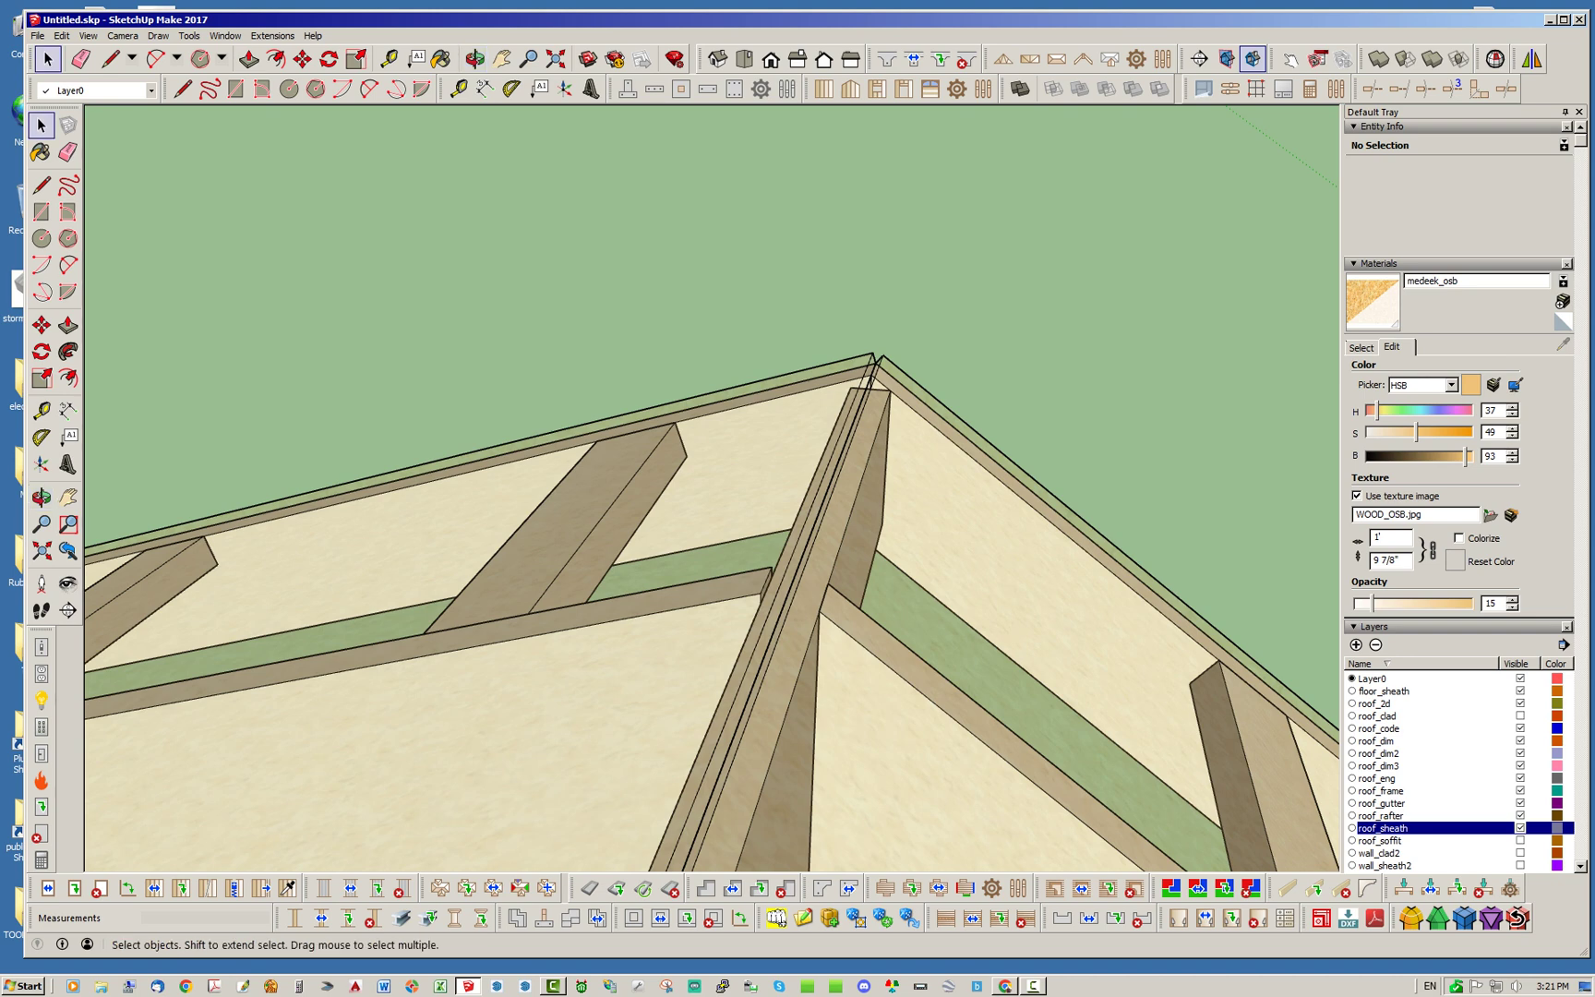
middle_click_drag(590, 517, 877, 526)
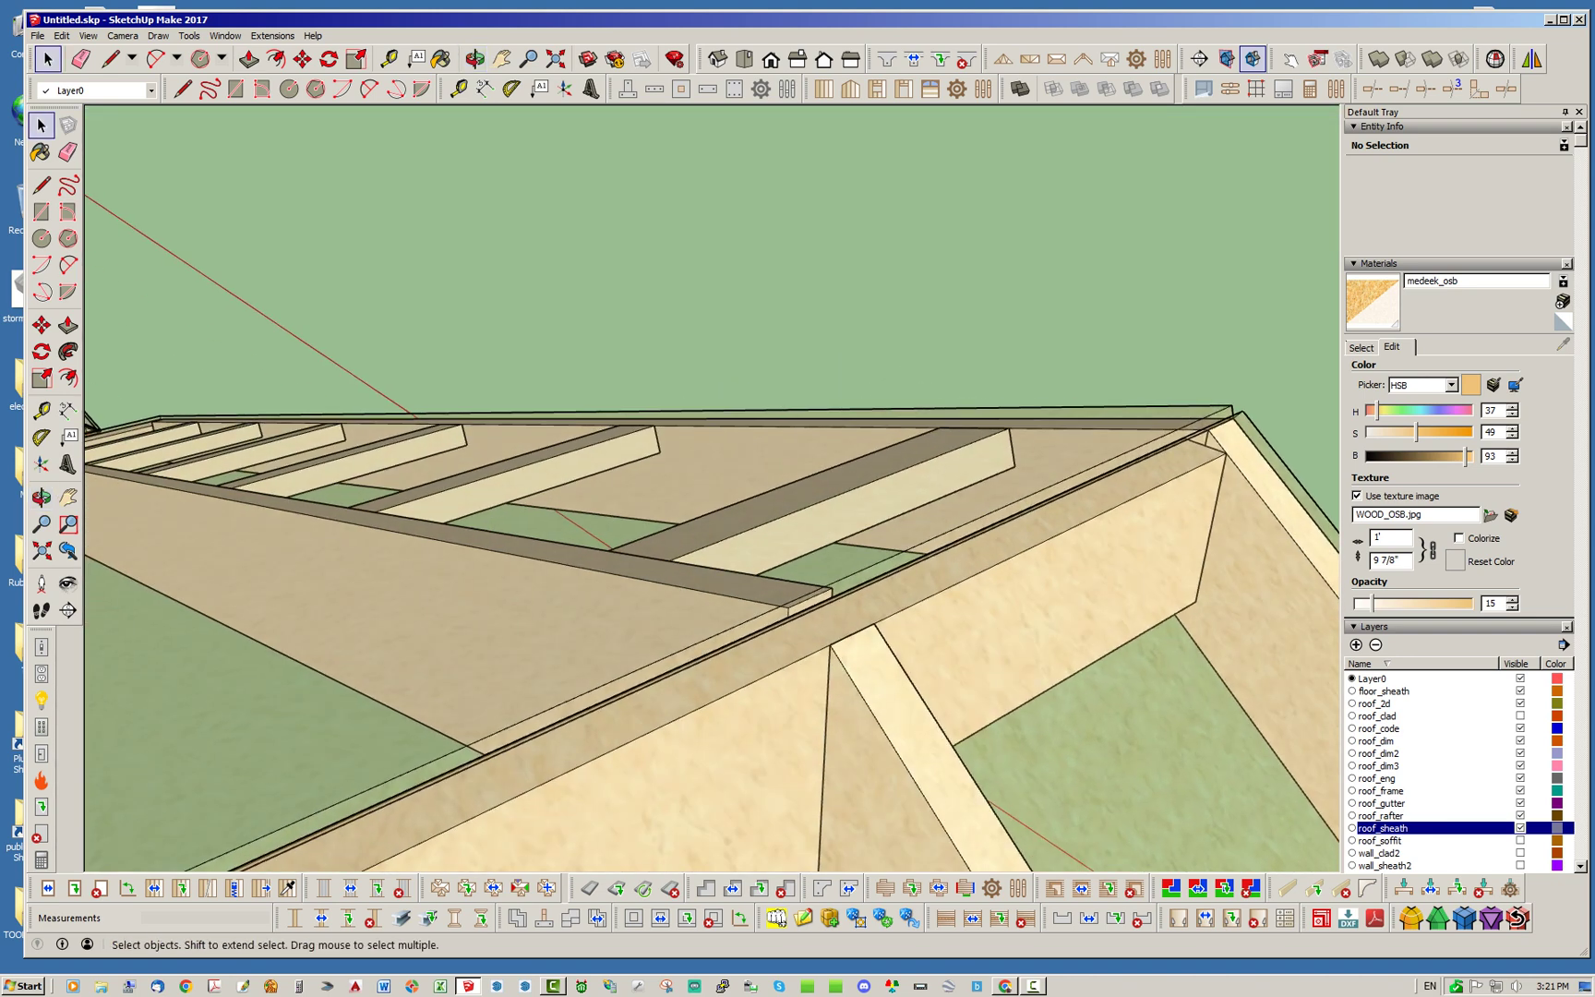
middle_click_drag(960, 554, 731, 611)
scroll(731, 611, "down", 4)
middle_click_drag(535, 373, 720, 337)
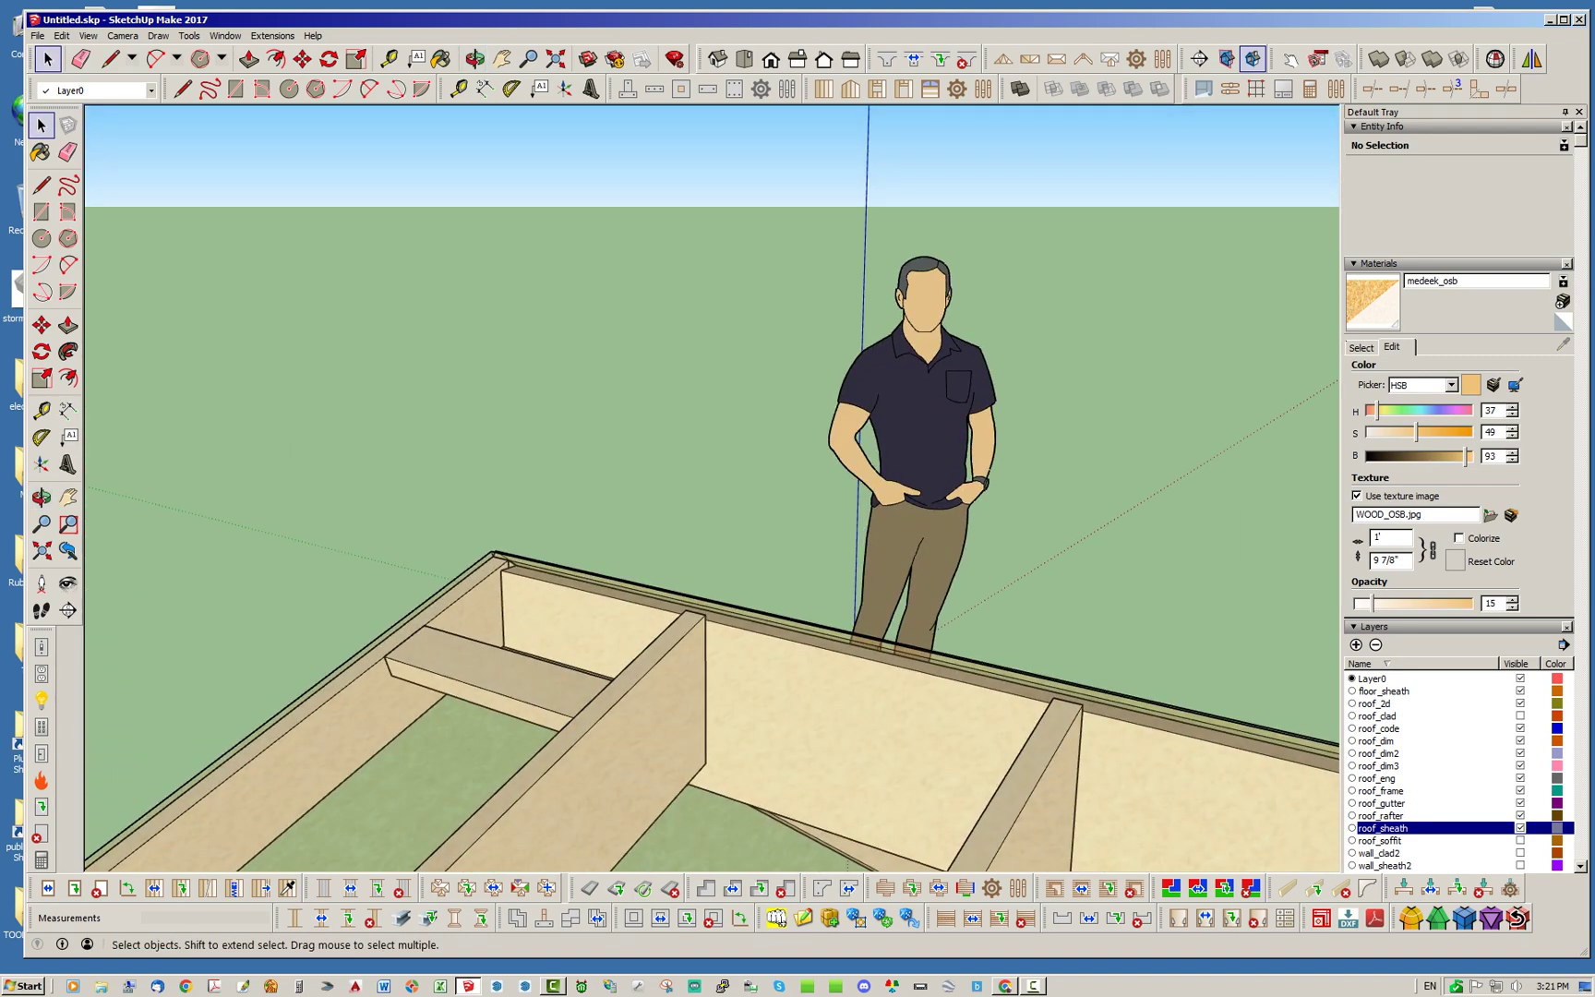
mouse_move(646, 443)
middle_mouse_down()
mouse_move(738, 499)
mouse_move(793, 457)
mouse_move(655, 457)
middle_mouse_up()
middle_click_drag(447, 586, 415, 554)
scroll(415, 591, "down", 3)
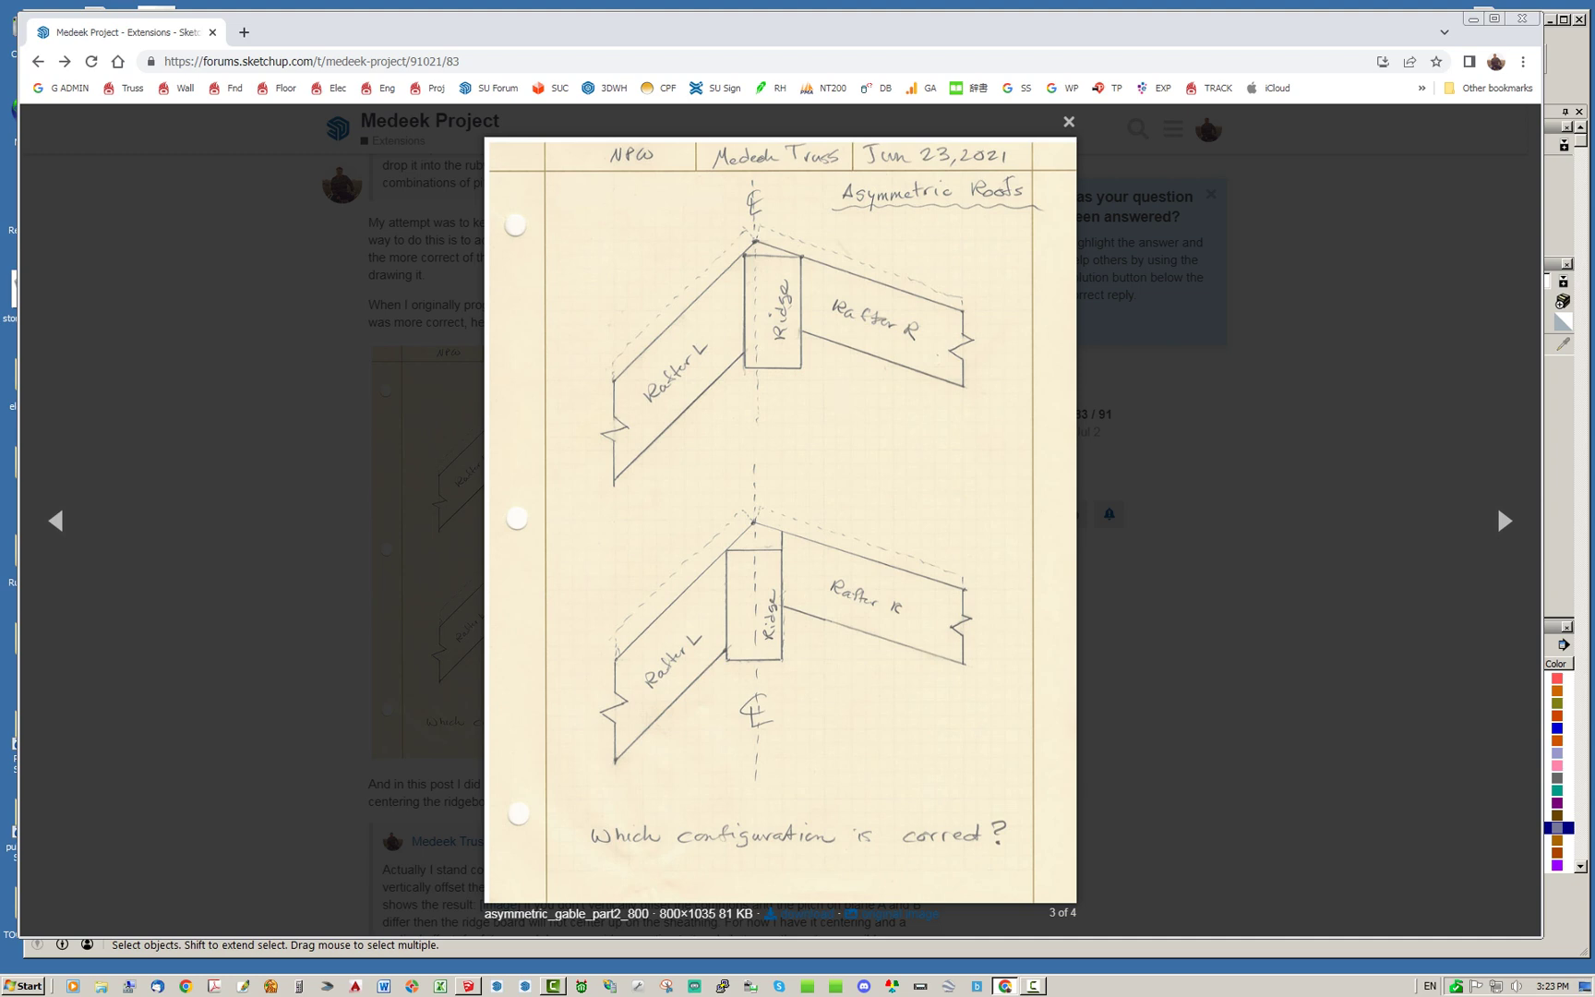
Step: Close the enlarged asymmetric roofs diagram in the forum post and return to the SketchUp roof model
left_click(1069, 121)
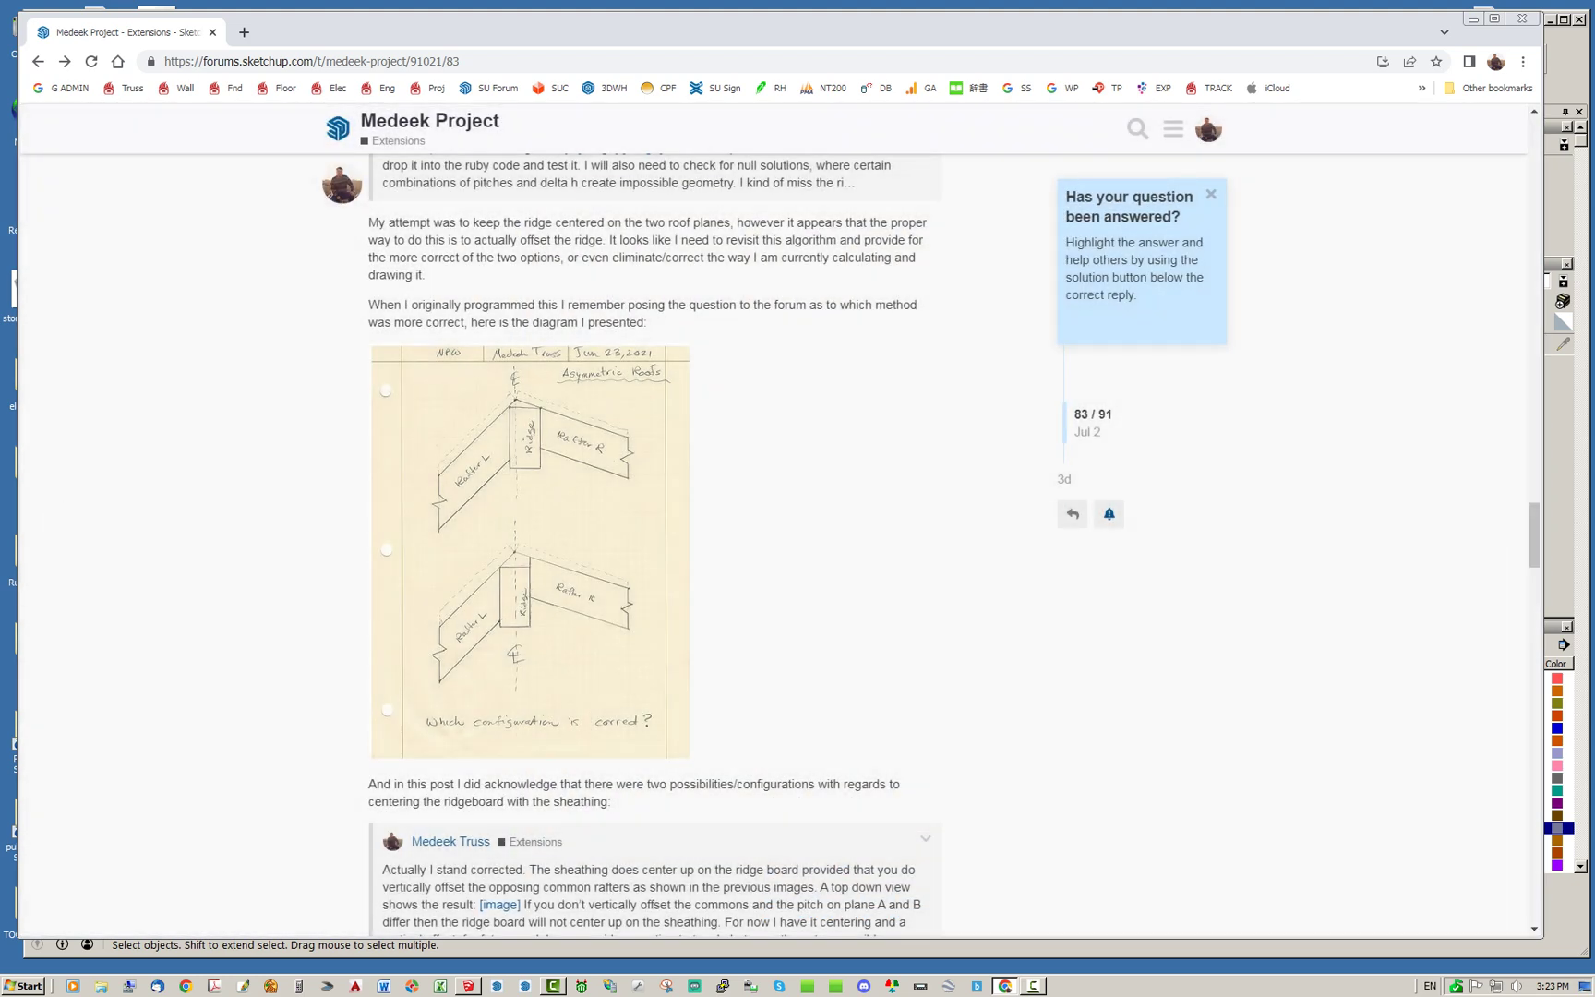
mouse_move(923, 32)
left_mouse_down()
mouse_move(1594, 148)
mouse_move(1594, 166)
left_mouse_up()
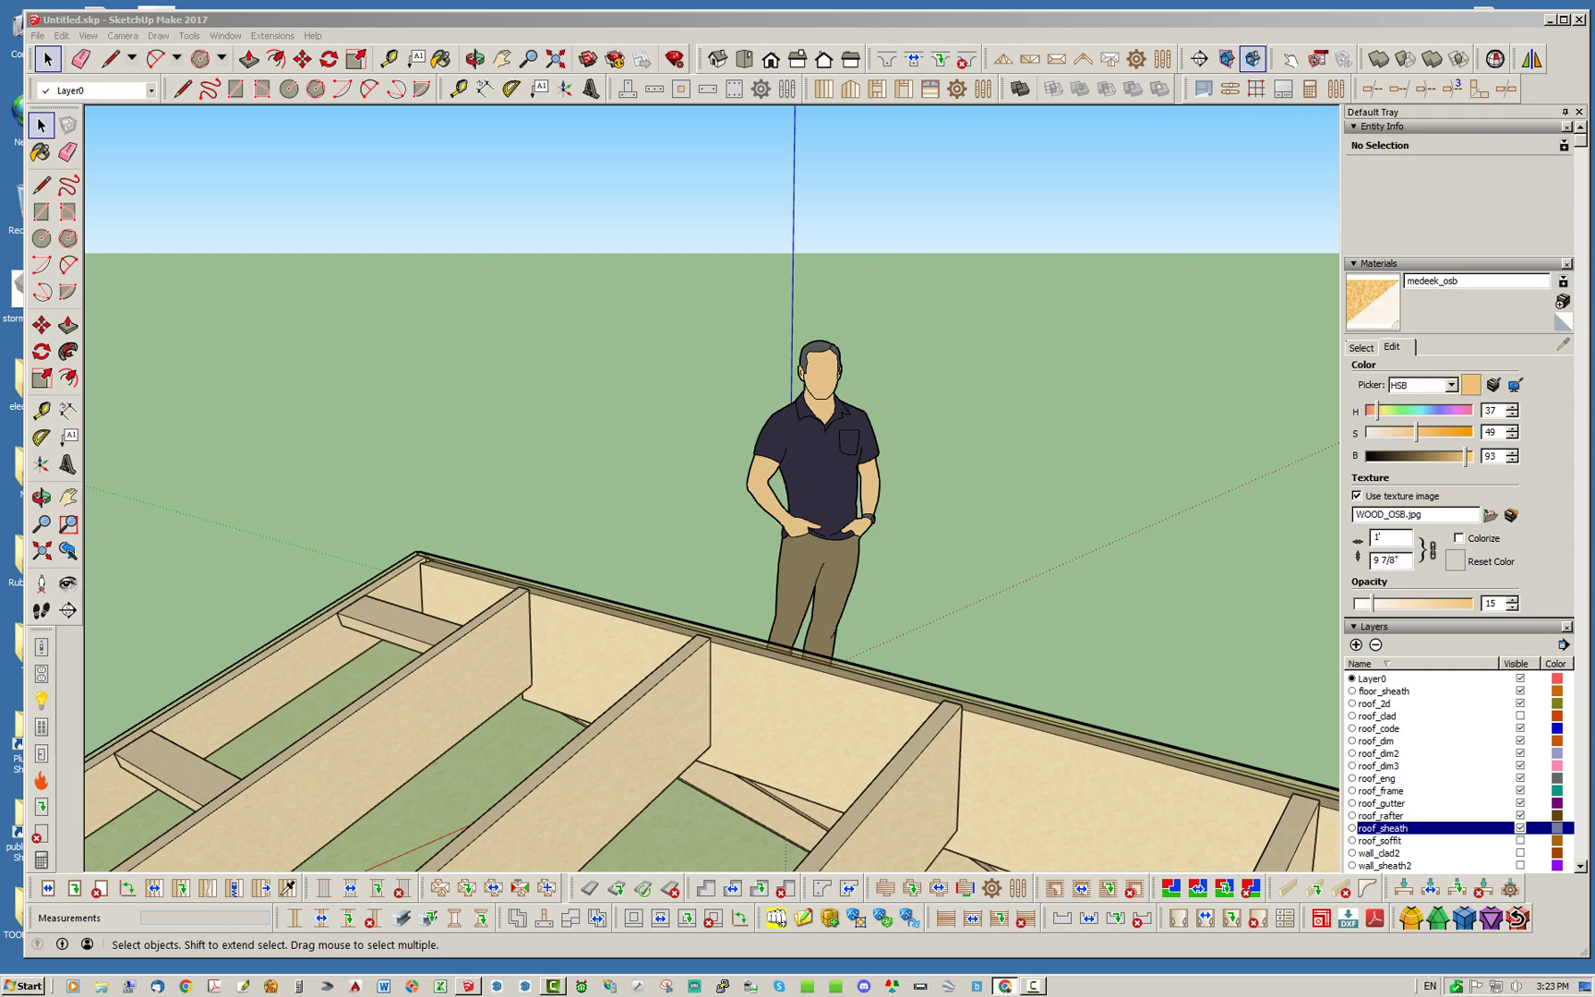
Step: Compare the ridge board's position with the roof peak and both rafter planes at the gable end of ROOF1
mouse_move(660, 342)
middle_mouse_down()
mouse_move(577, 452)
mouse_move(692, 461)
mouse_move(416, 387)
mouse_move(457, 397)
middle_mouse_up()
scroll(577, 452, "up", 6)
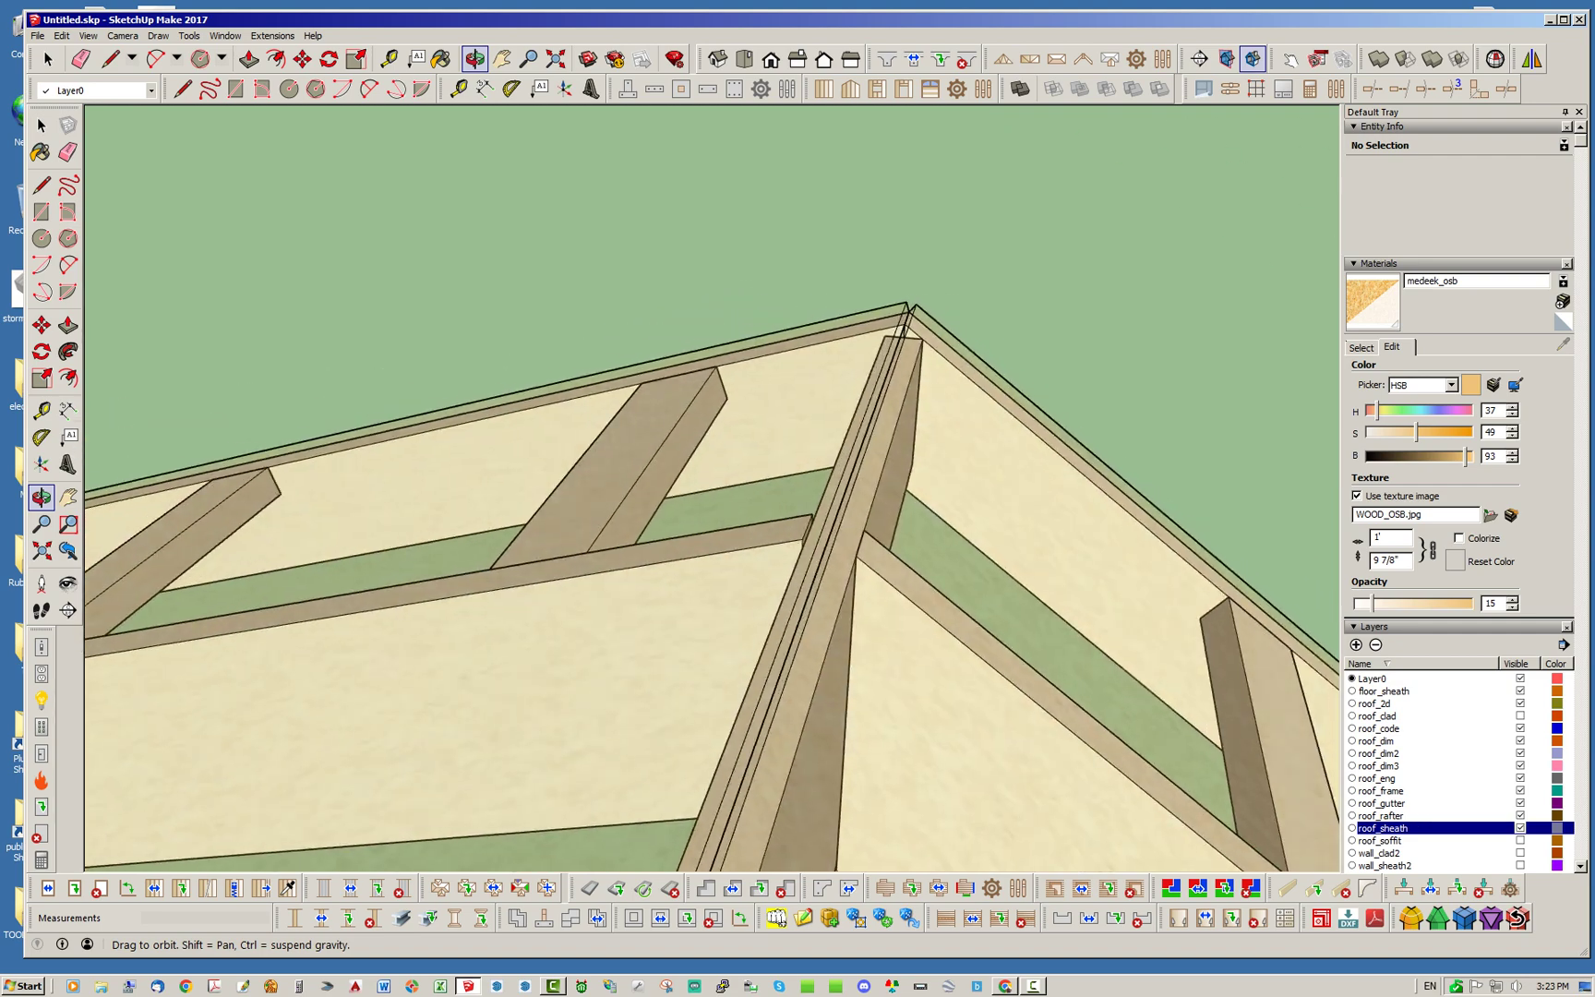
middle_click_drag(591, 494, 572, 489)
scroll(727, 535, "down", 4)
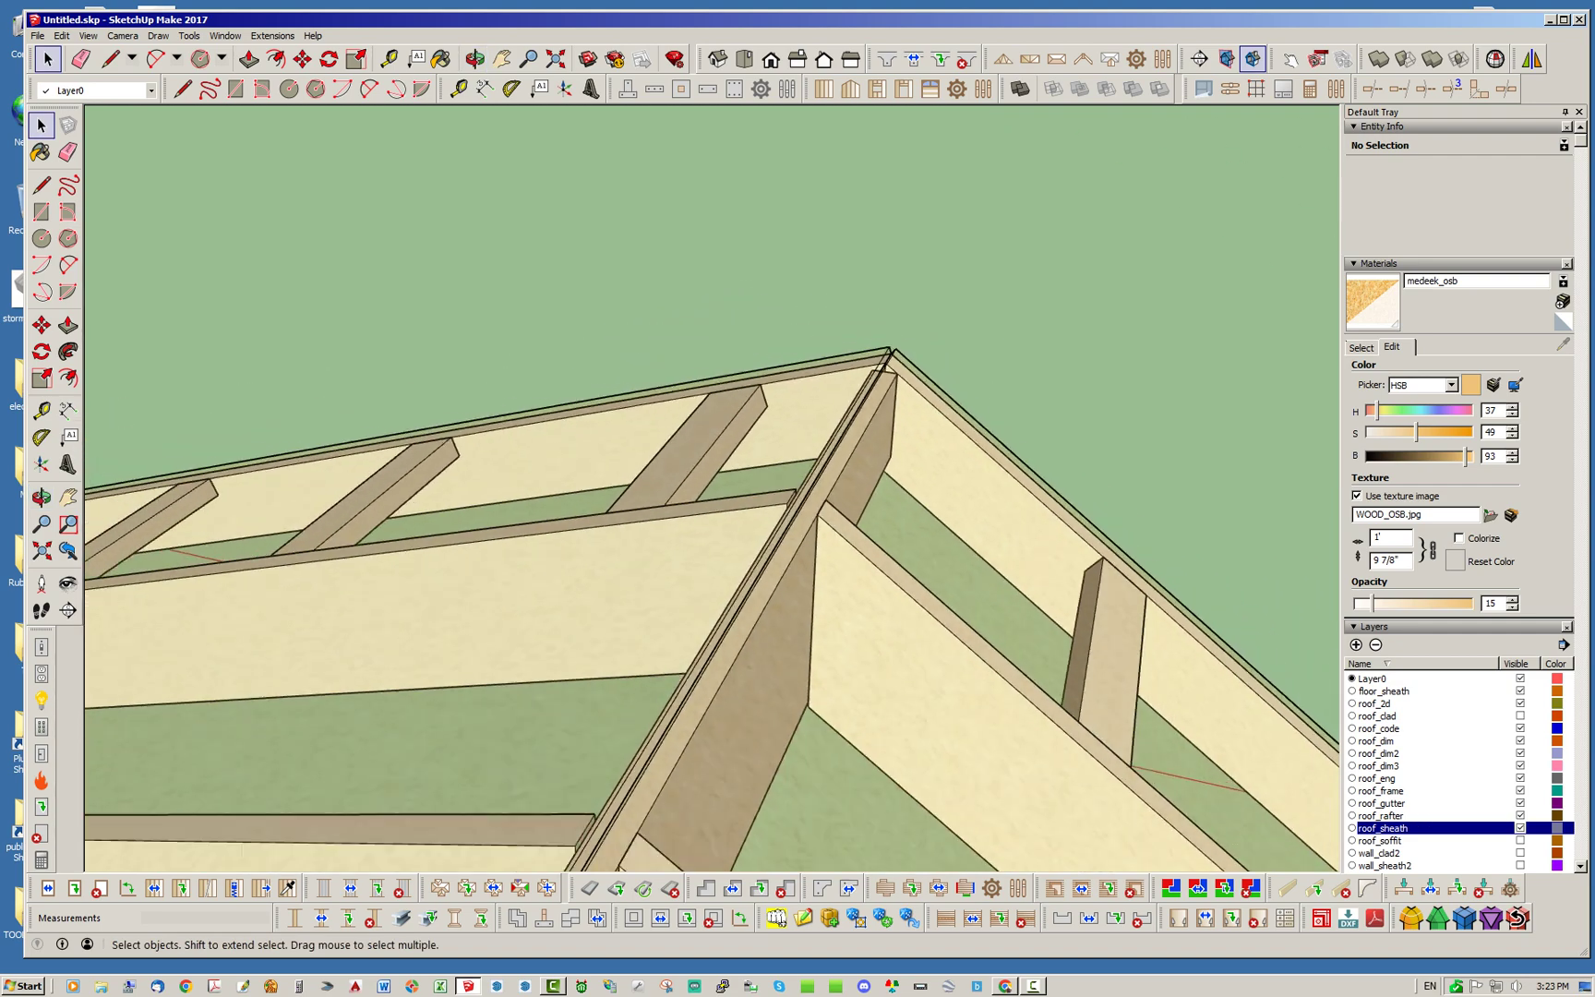
mouse_move(727, 535)
middle_mouse_down()
mouse_move(664, 542)
mouse_move(720, 539)
middle_mouse_up()
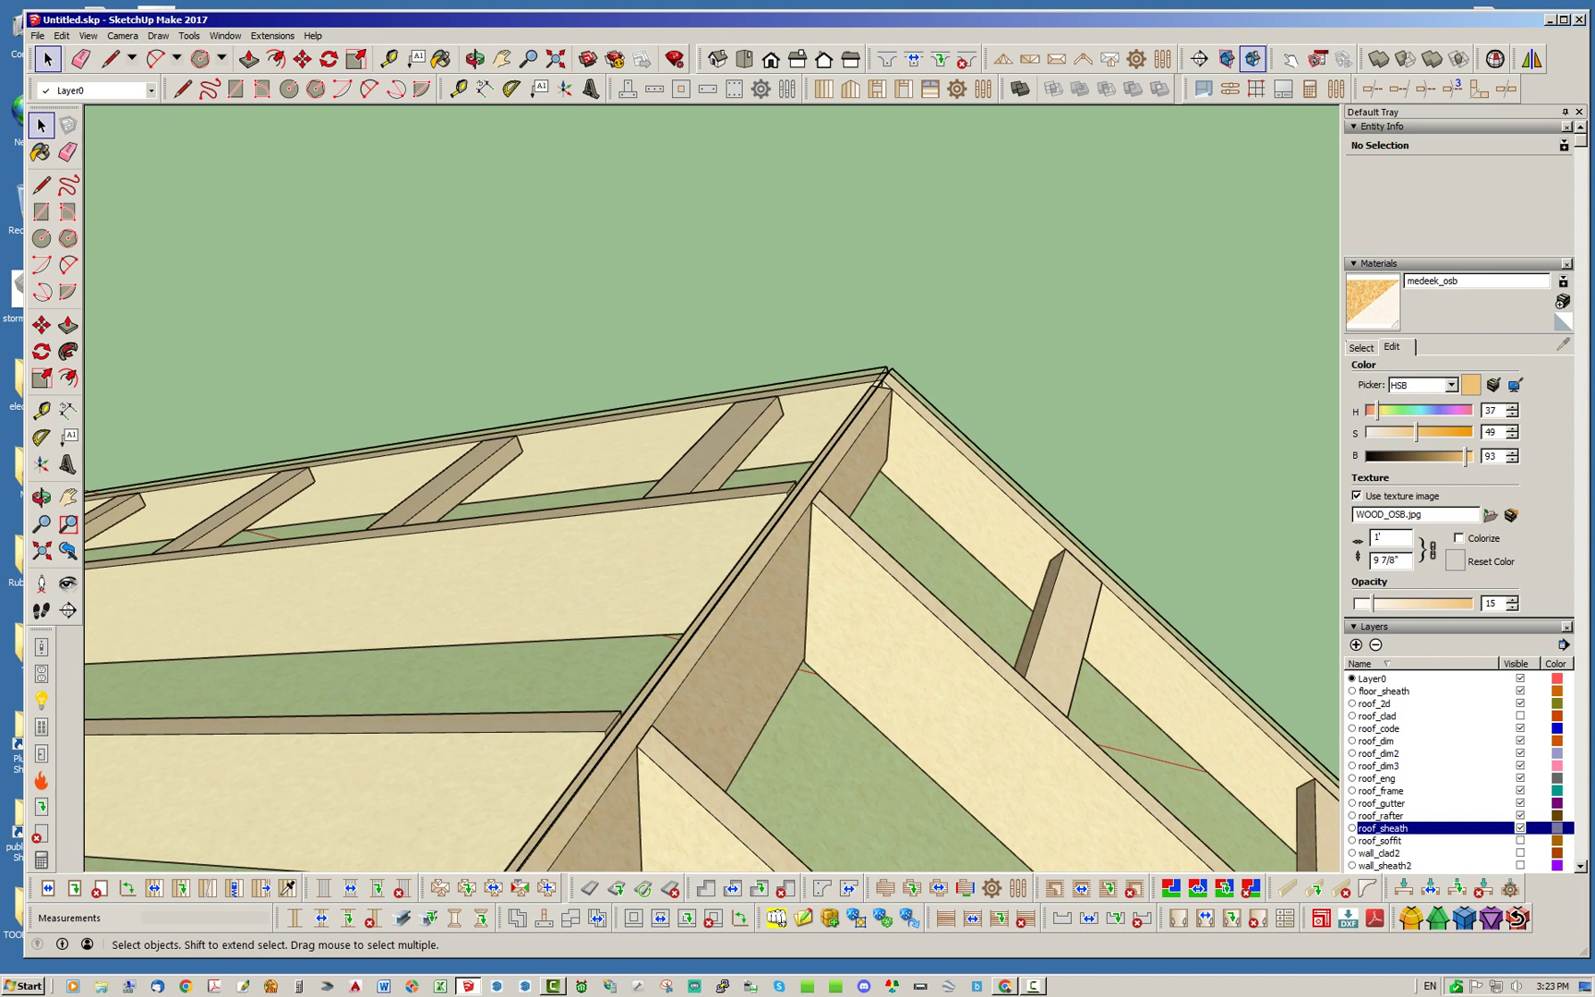
middle_click_drag(886, 591, 627, 517)
middle_click_drag(886, 554, 863, 600)
scroll(547, 552, "down", 5)
scroll(630, 581, "up", 6)
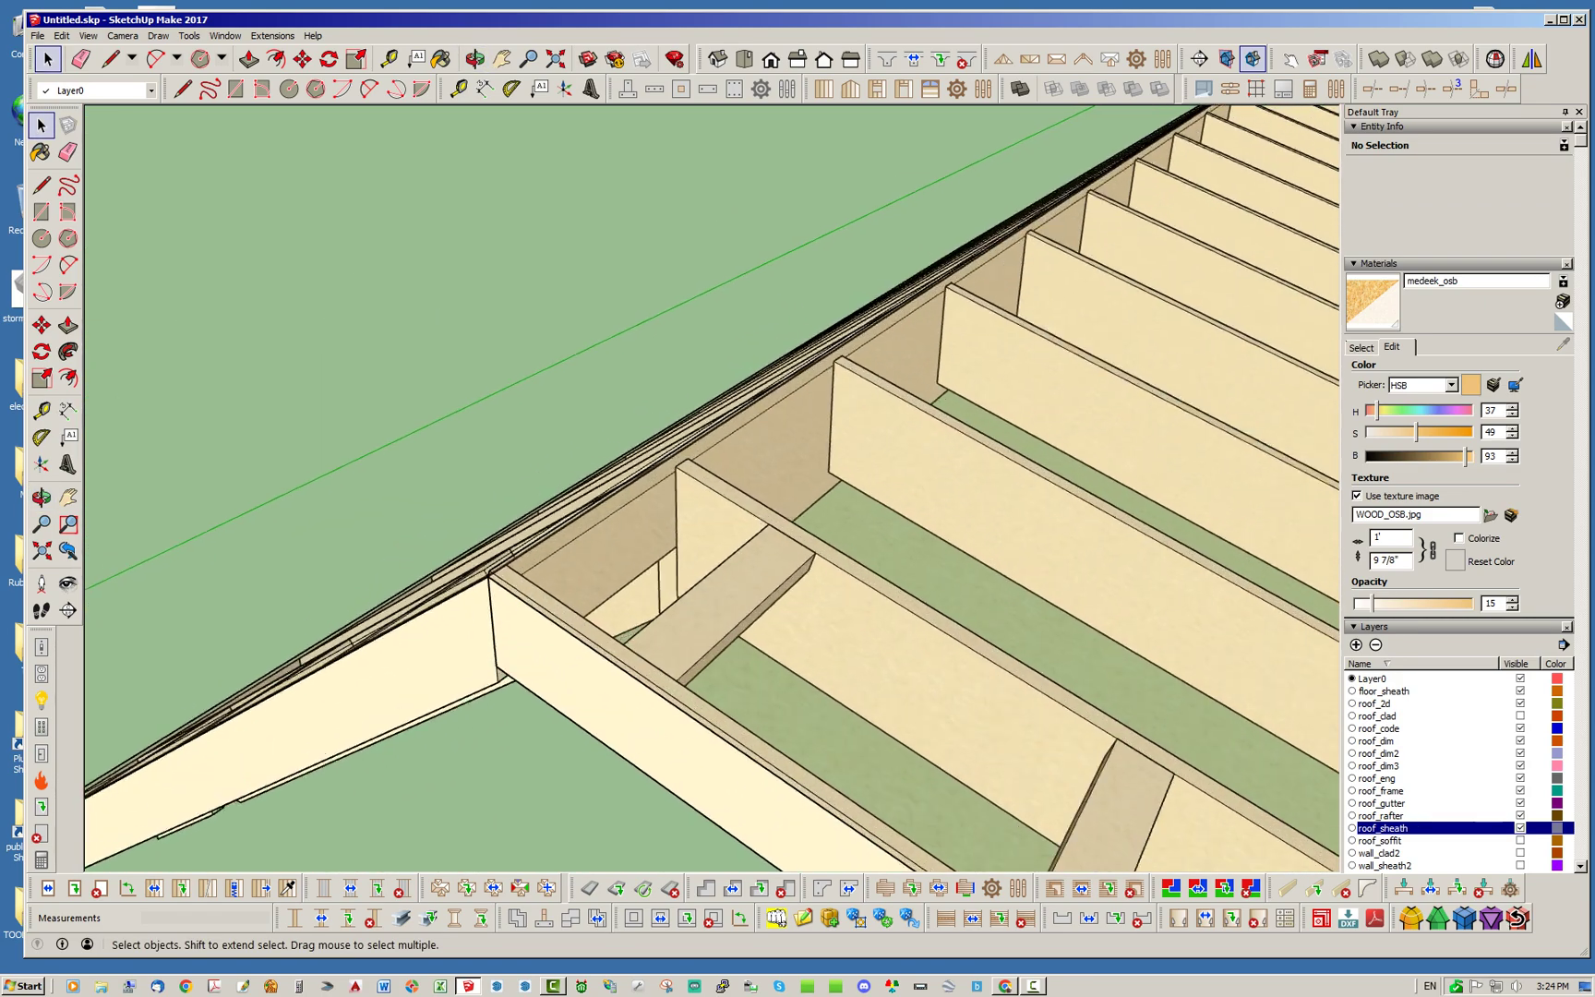
middle_click_drag(629, 582, 1071, 604)
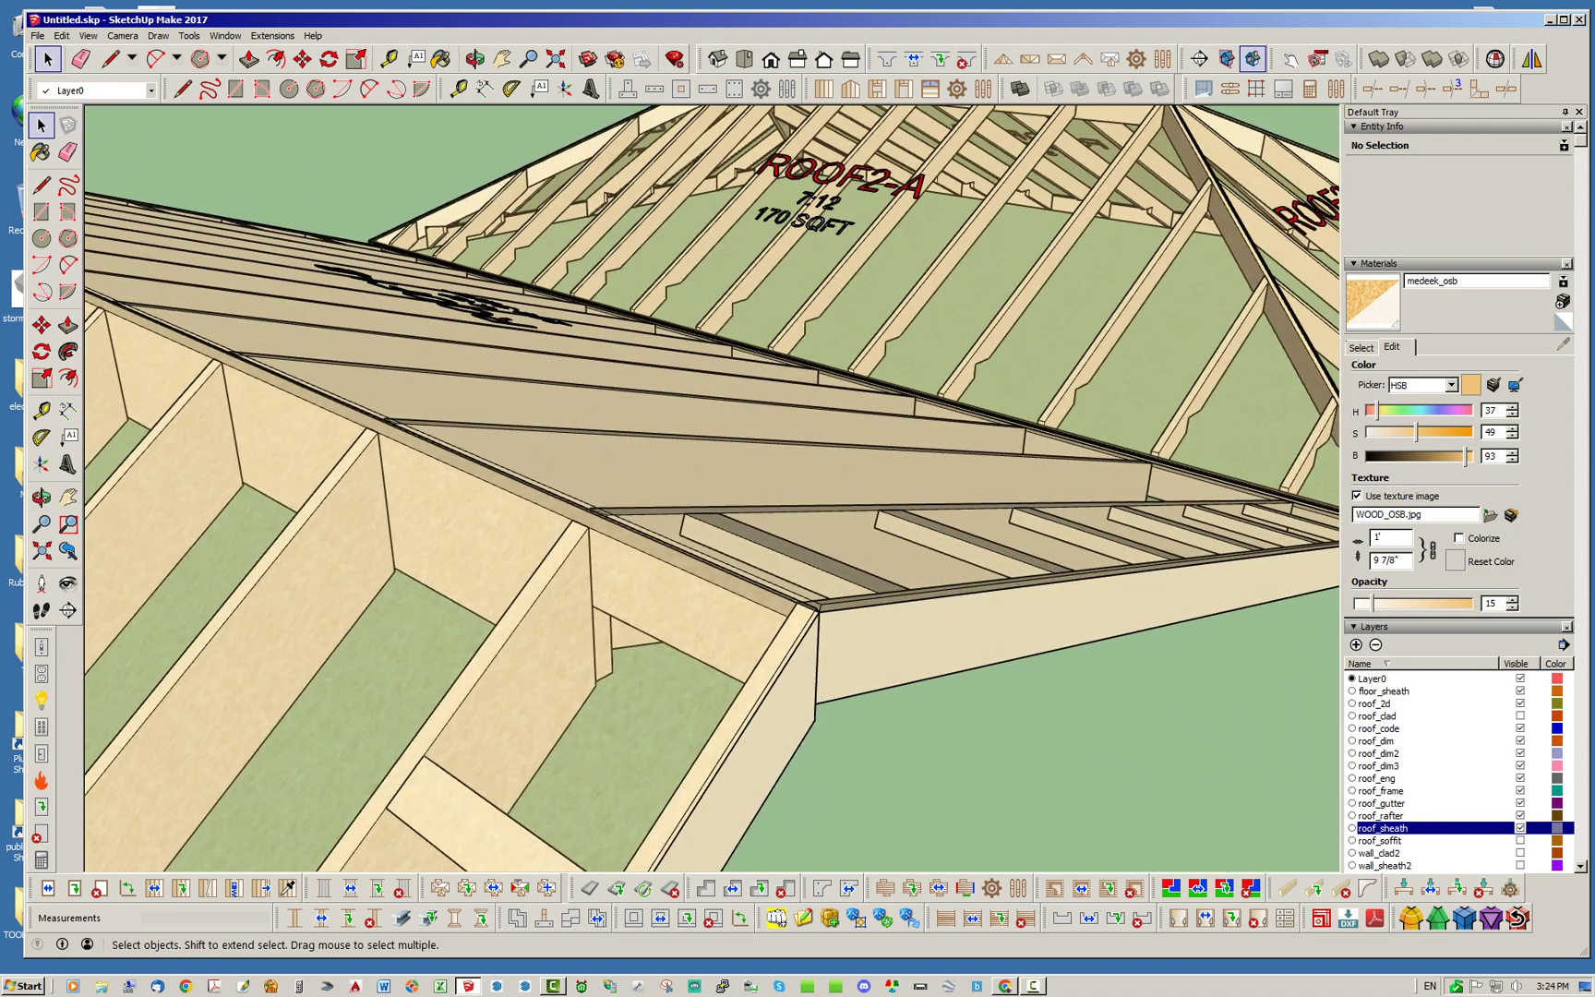
scroll(803, 634, "up", 3)
middle_click_drag(817, 609, 1218, 489)
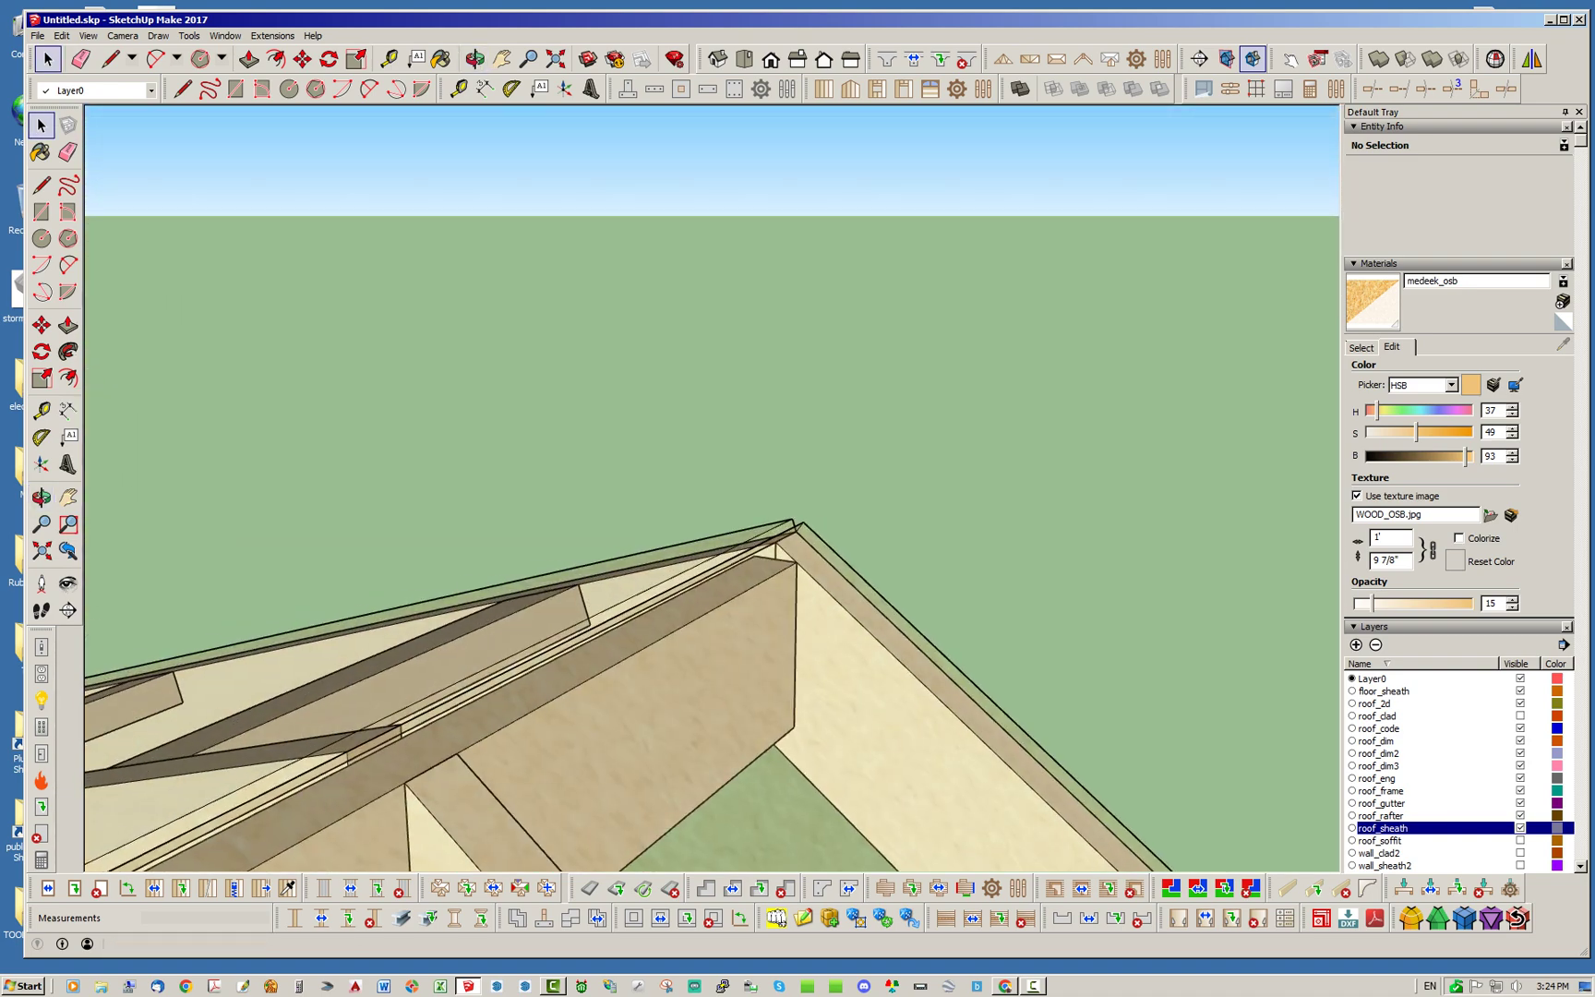
middle_click_drag(1089, 507, 794, 604)
middle_click_drag(969, 554, 720, 591)
scroll(711, 490, "down", 6)
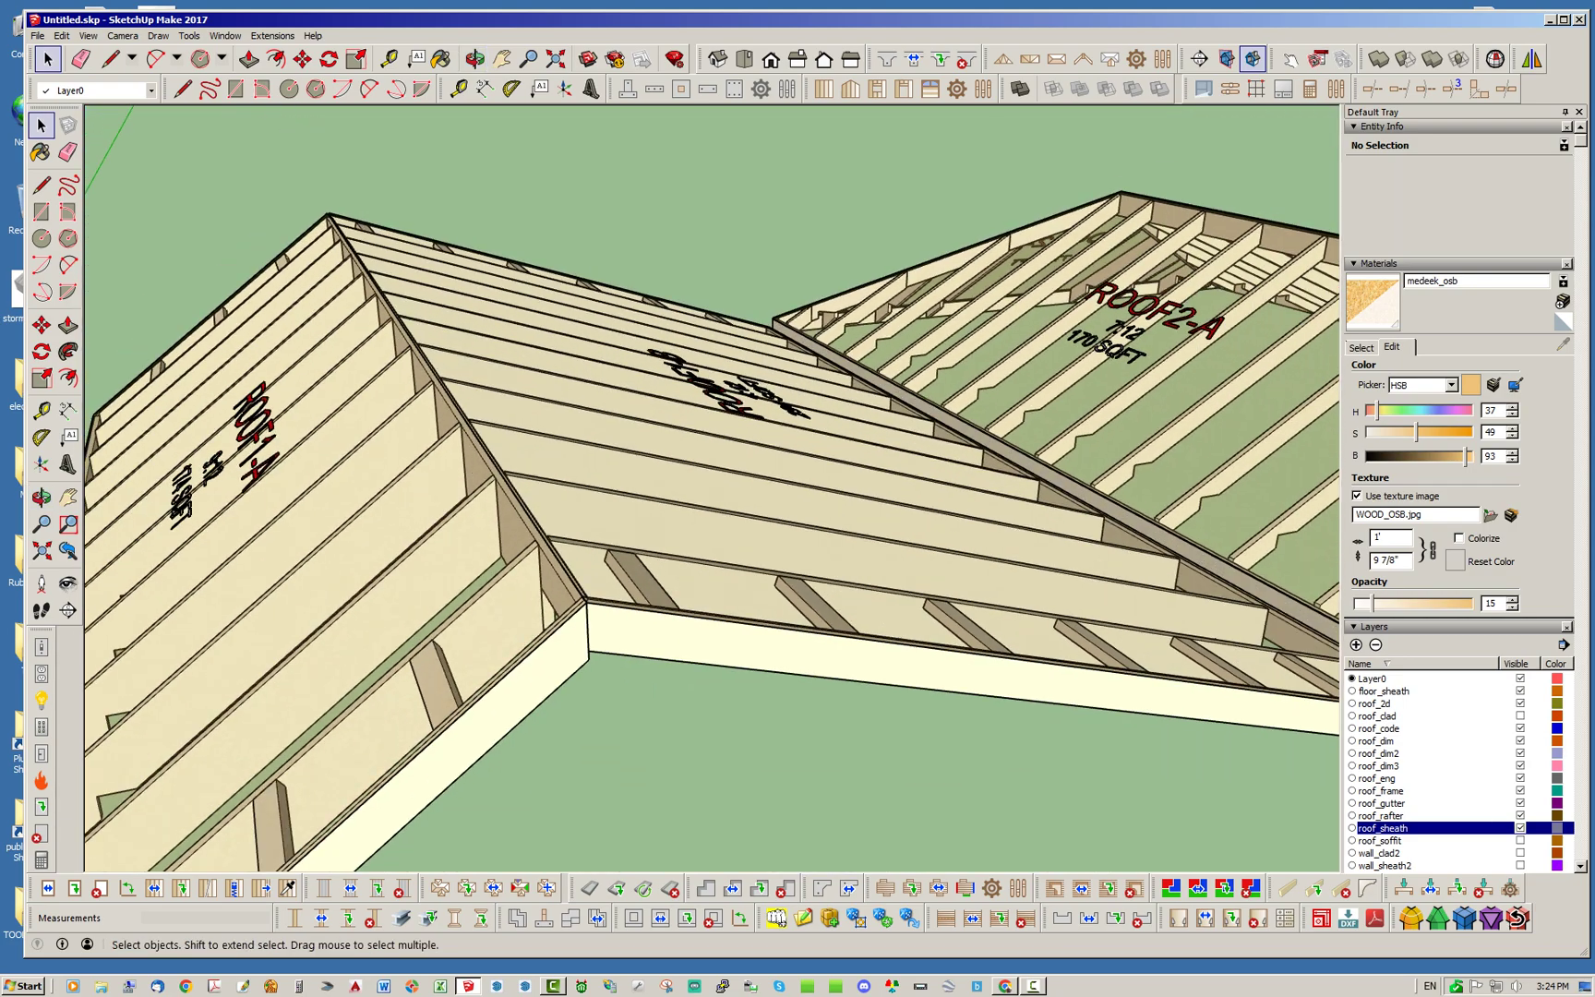
Step: Review both roof planes of the gable roof beside the hip roof from opposite sides
middle_click_drag(793, 545, 609, 618)
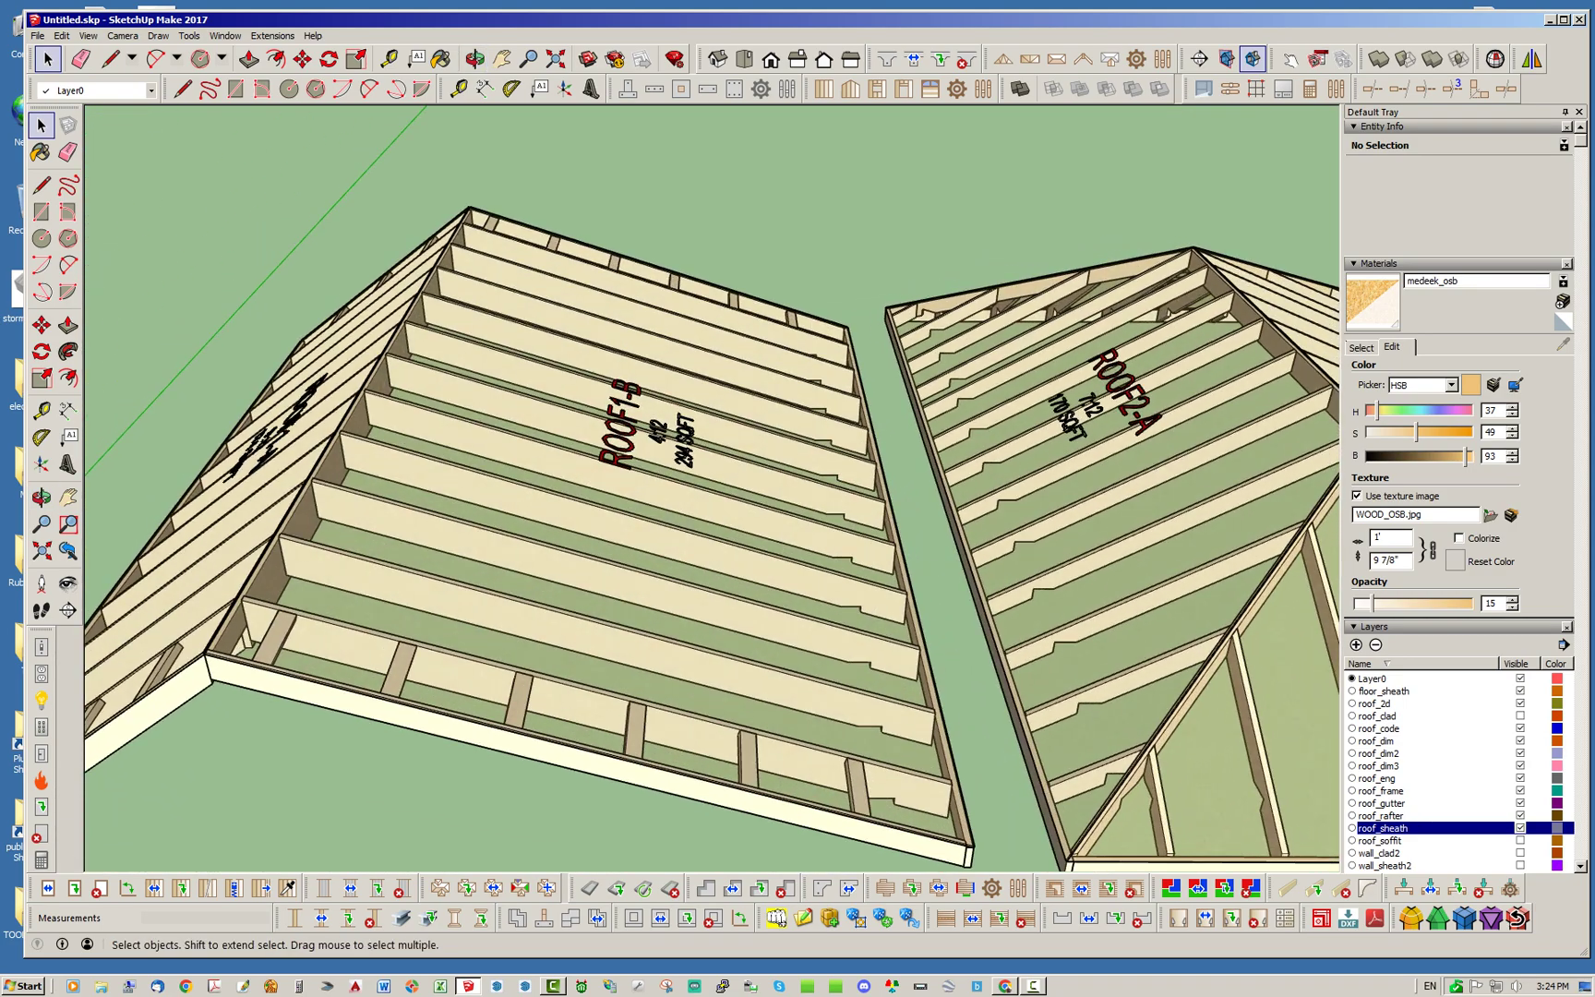
middle_click_drag(711, 526, 646, 536)
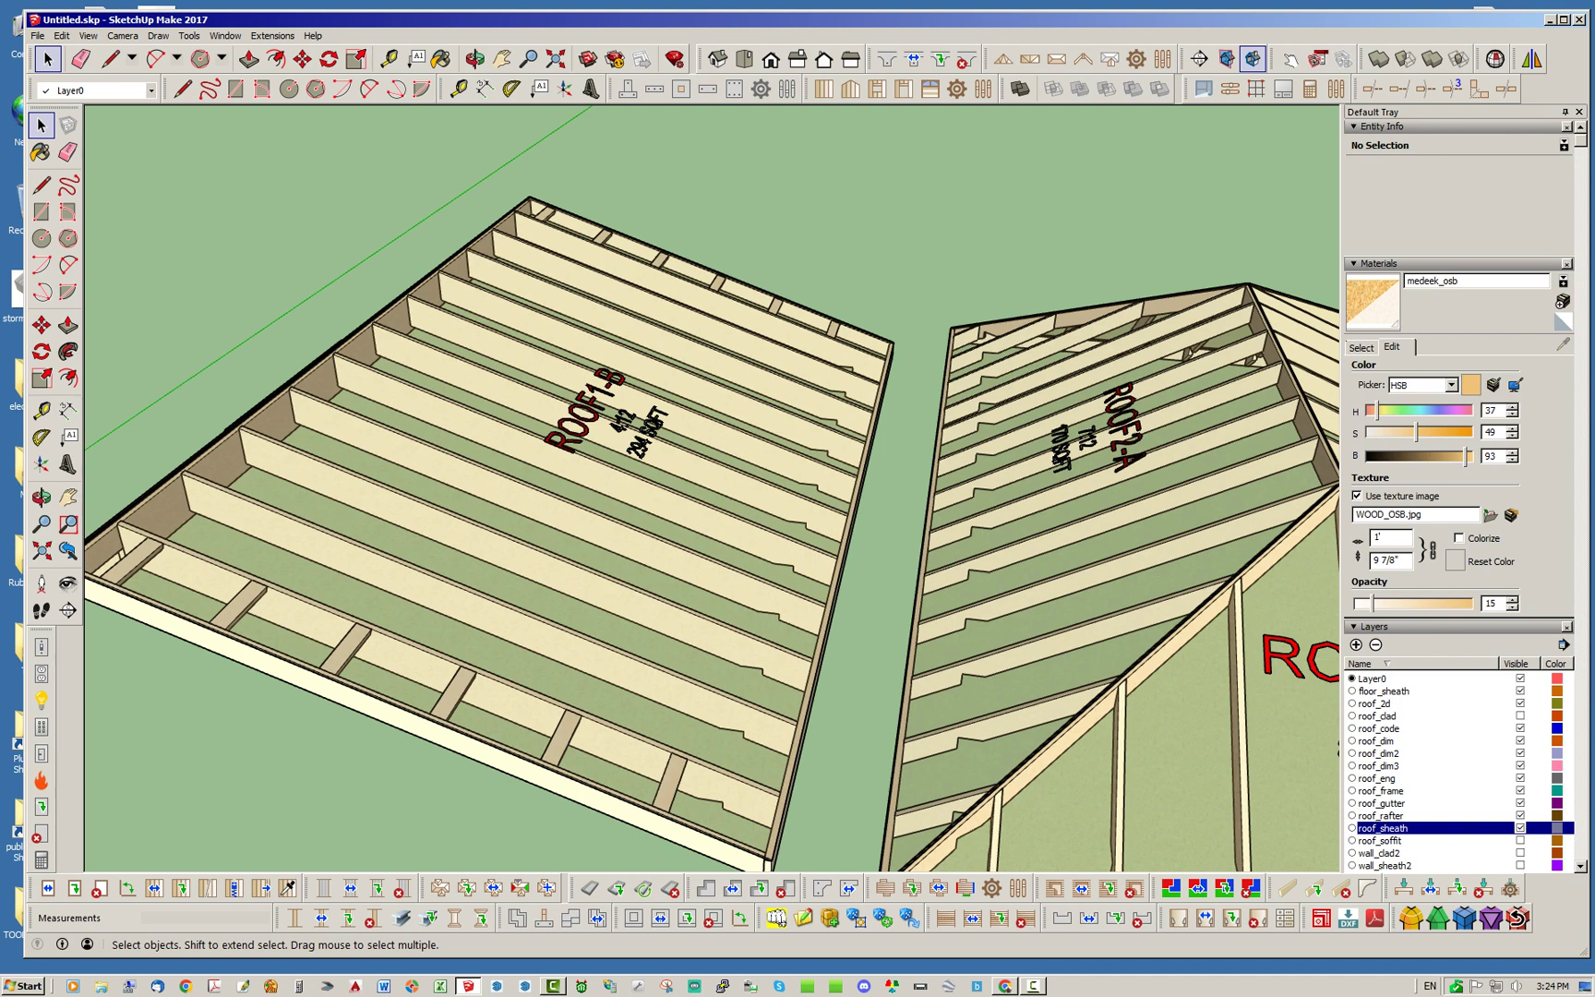
middle_click_drag(517, 554, 886, 512)
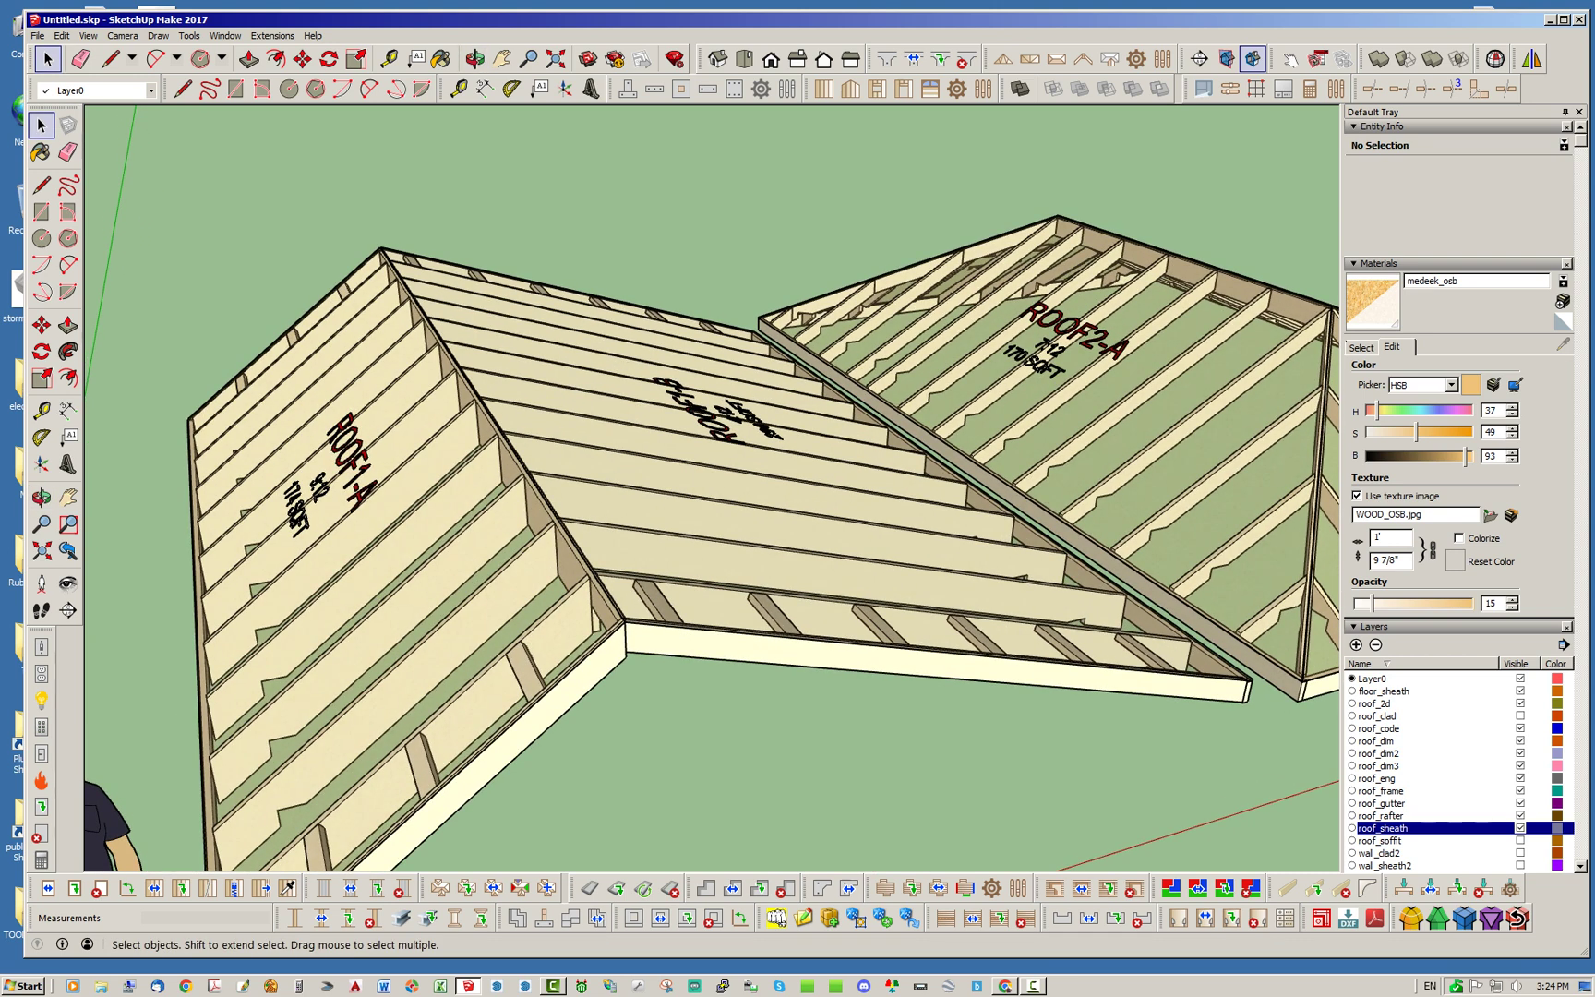
scroll(452, 628, "down", 4)
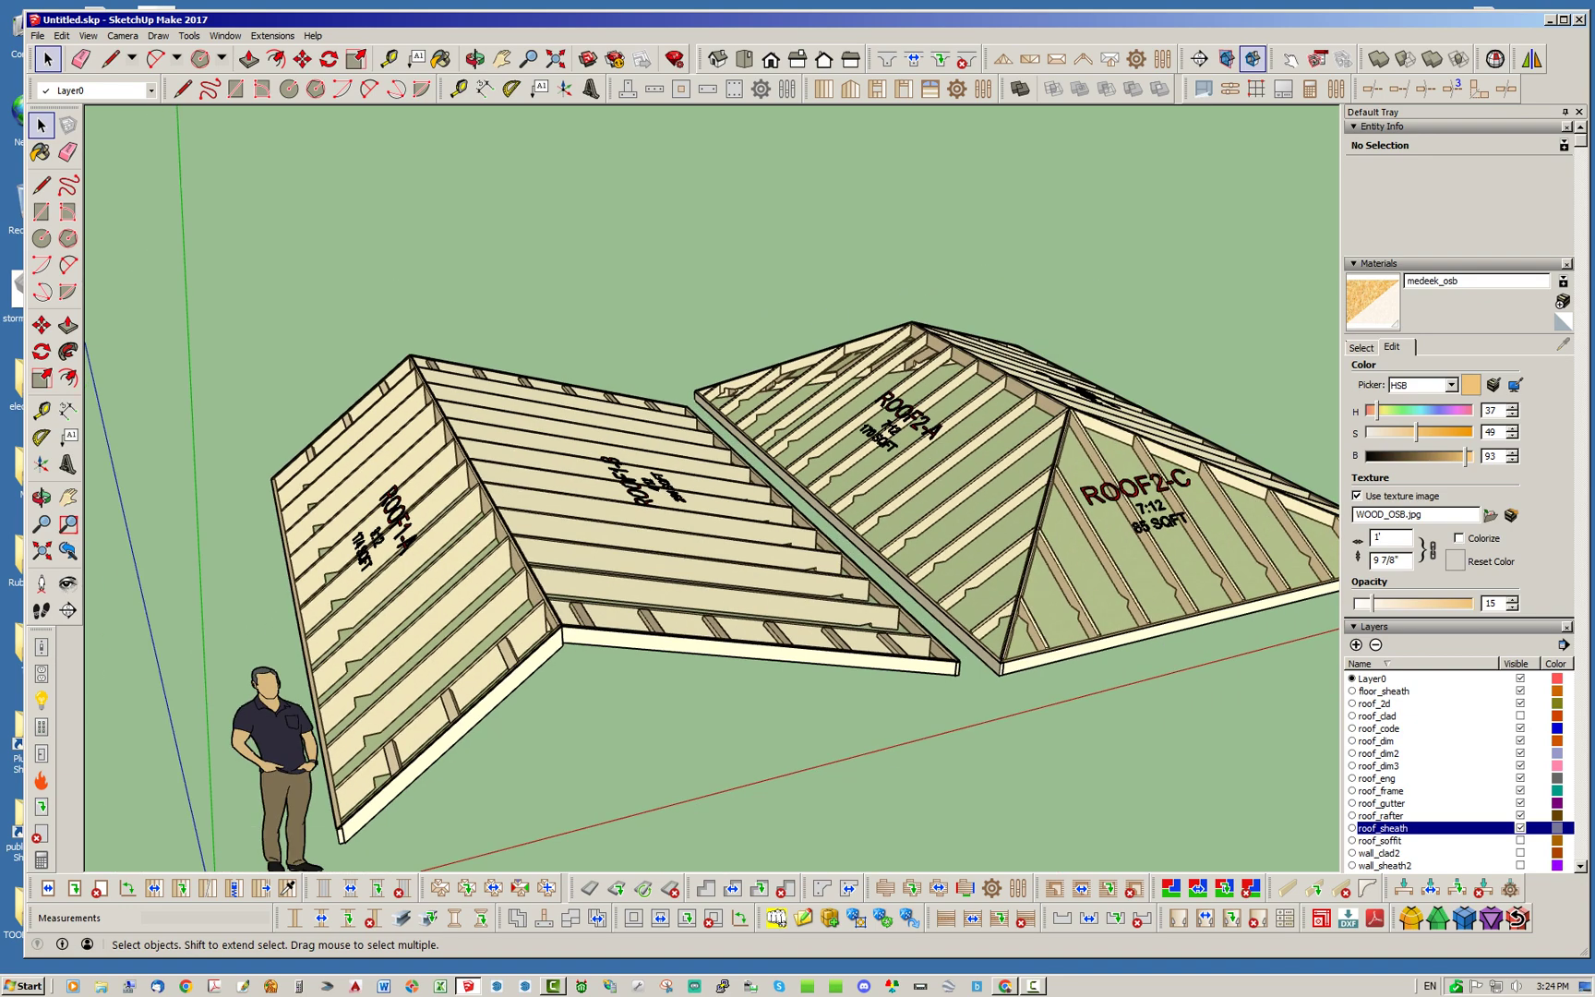
middle_click_drag(554, 591, 231, 623)
scroll(937, 702, "up", 4)
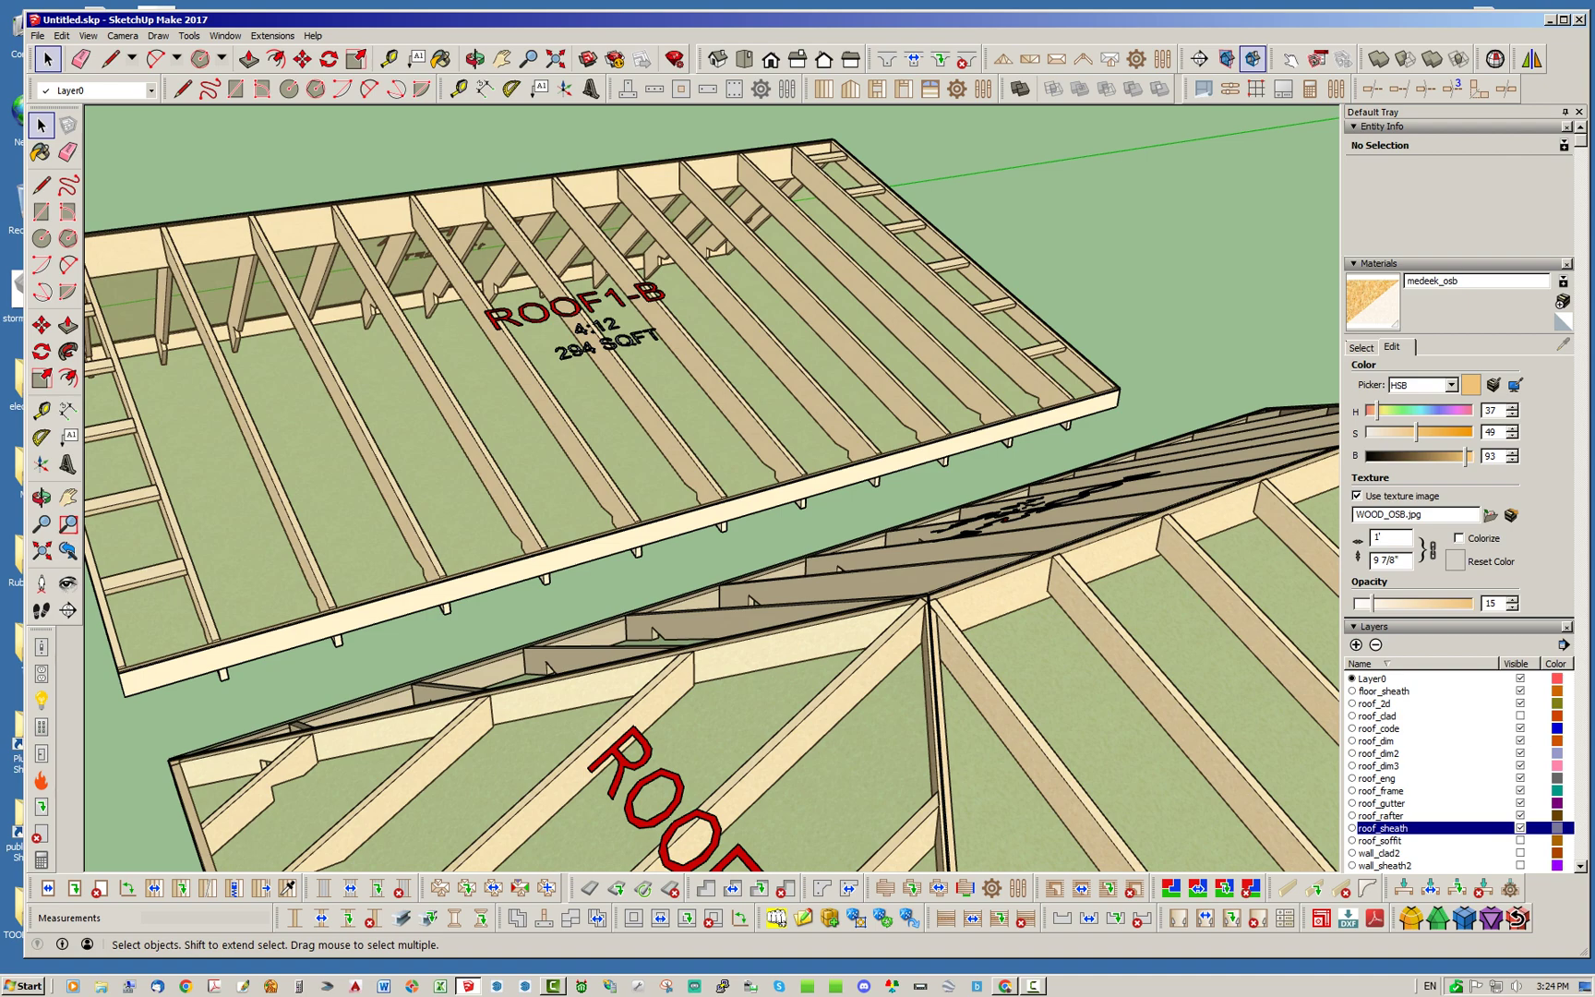
middle_click_drag(665, 563, 955, 602)
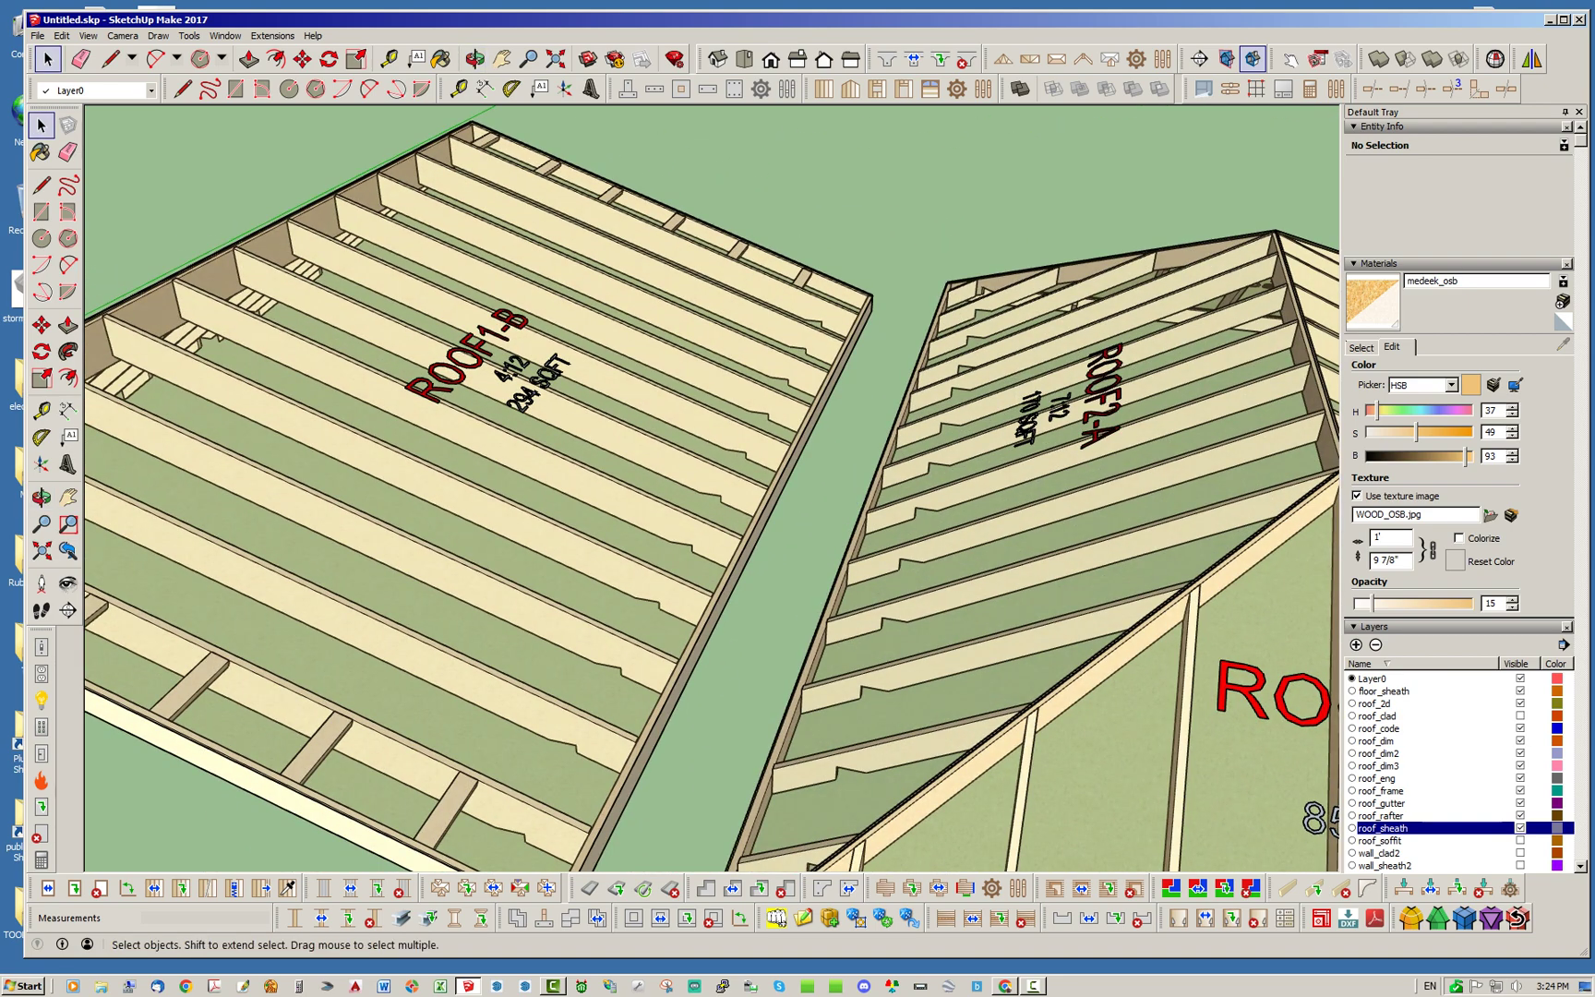
scroll(955, 602, "down", 3)
Step: Examine the ridge board's offset and the sheathing edges at the peak of the ROOF1 gable end
scroll(433, 554, "up", 6)
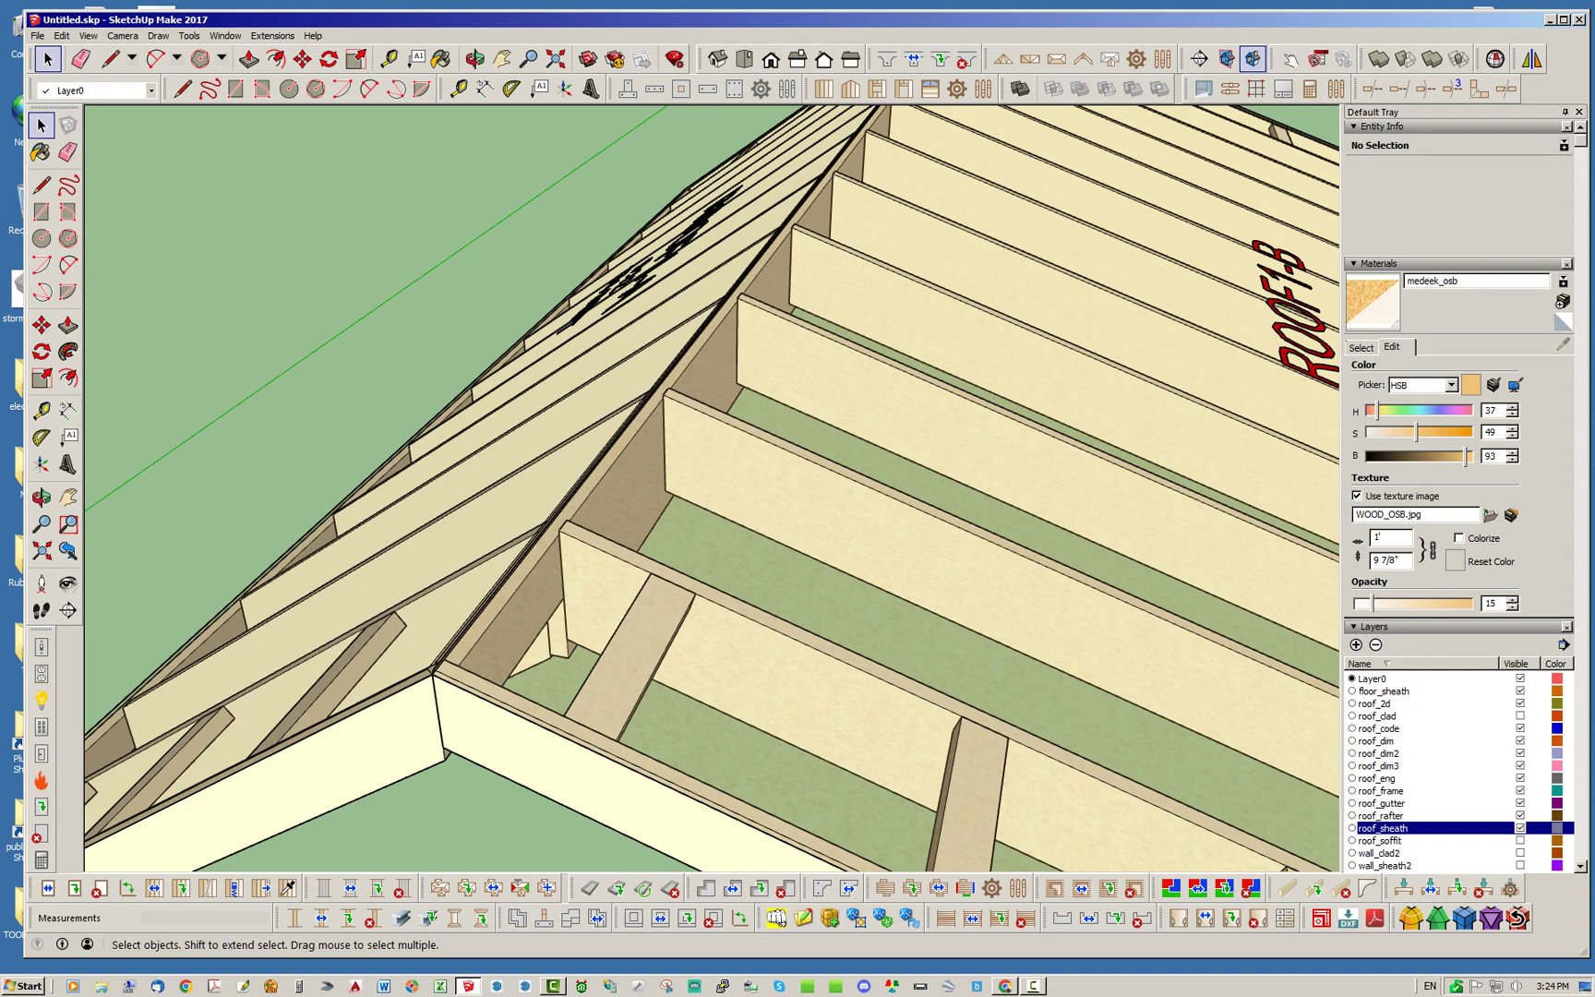
middle_click_drag(462, 581, 914, 545)
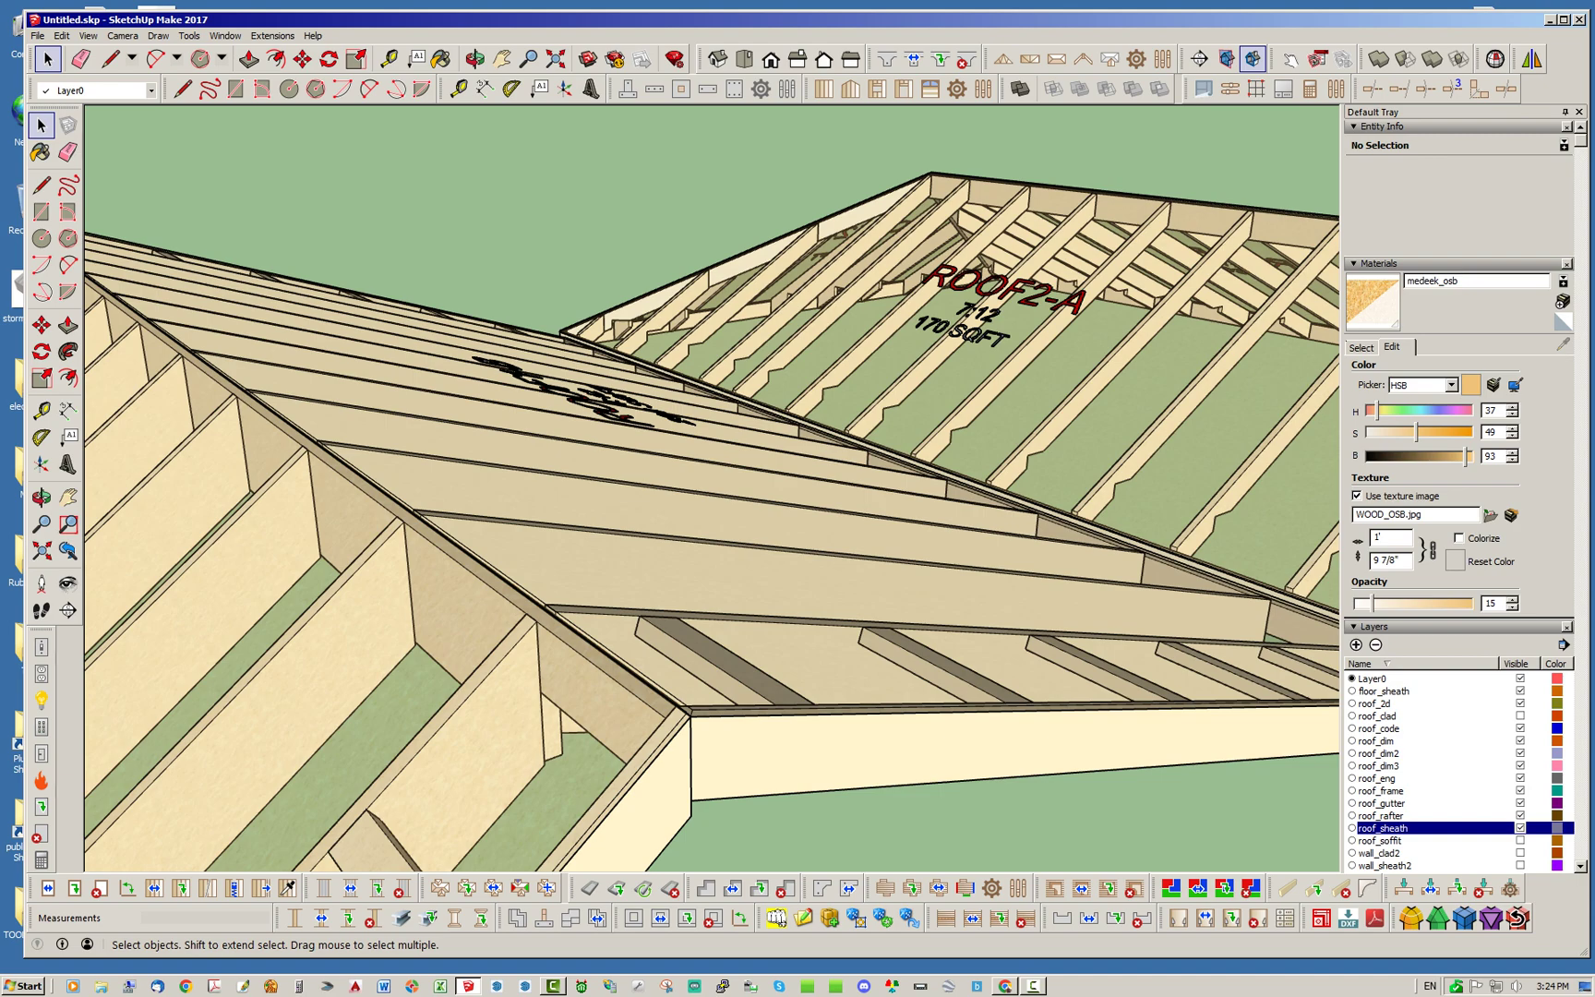
scroll(506, 693, "up", 2)
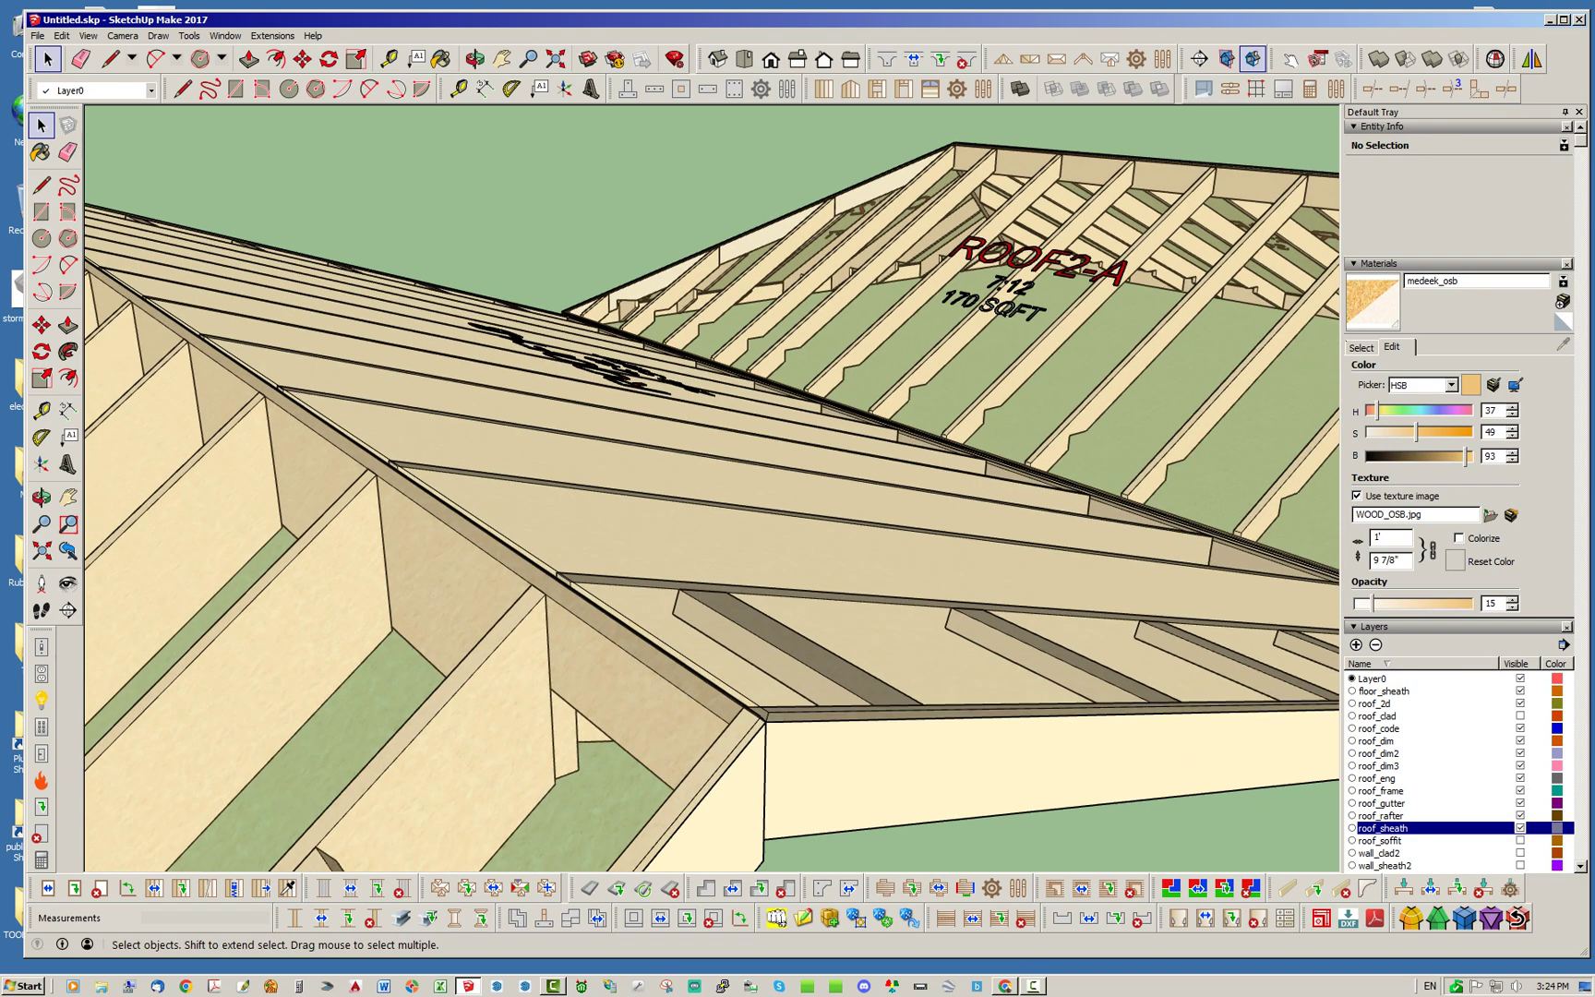
middle_click_drag(590, 646, 1052, 646)
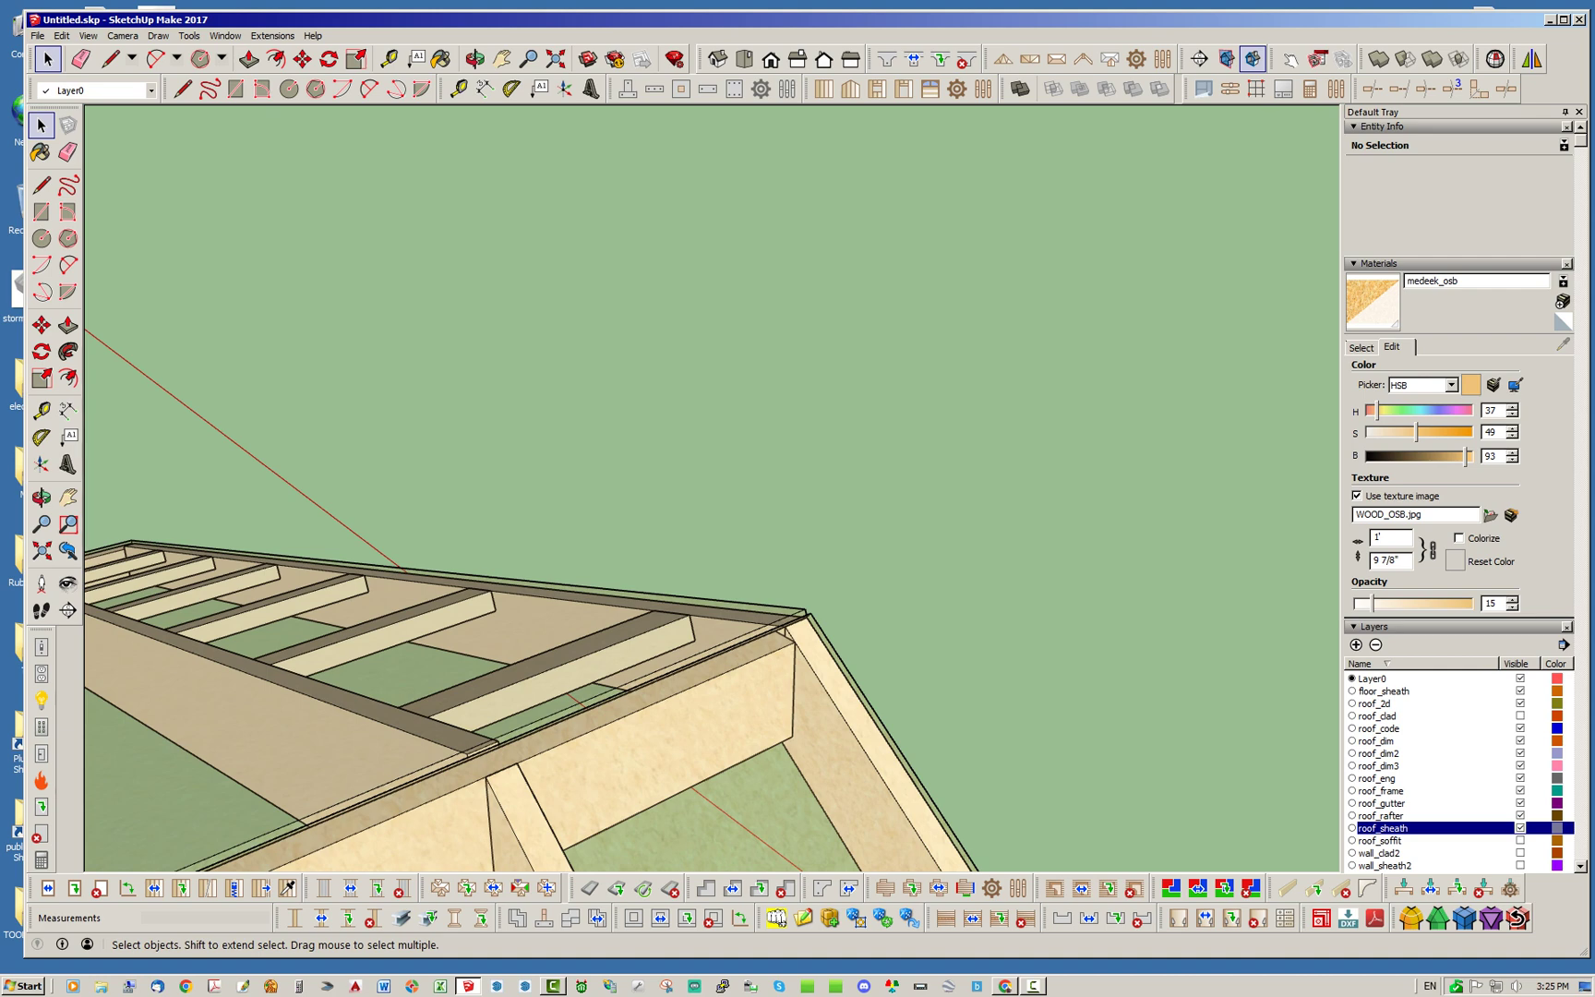
middle_click_drag(739, 646, 770, 660)
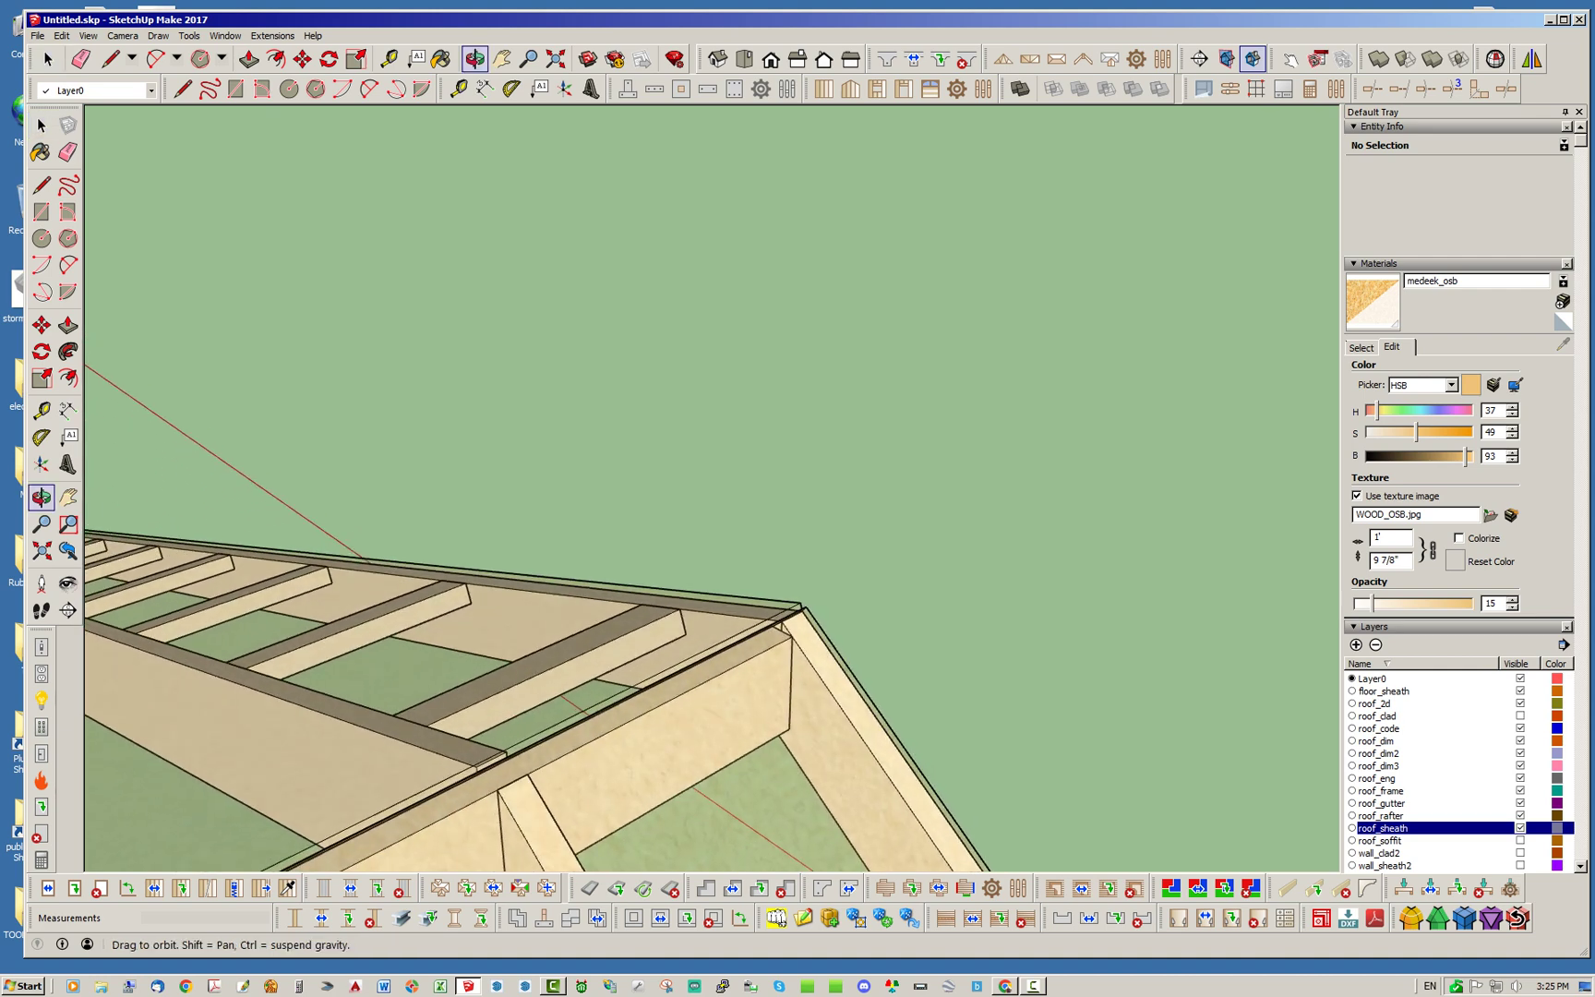
Step: Examine the gap between the ridge board and the rafter planes at the ROOF1 peak from both sides
scroll(725, 716, "up", 3)
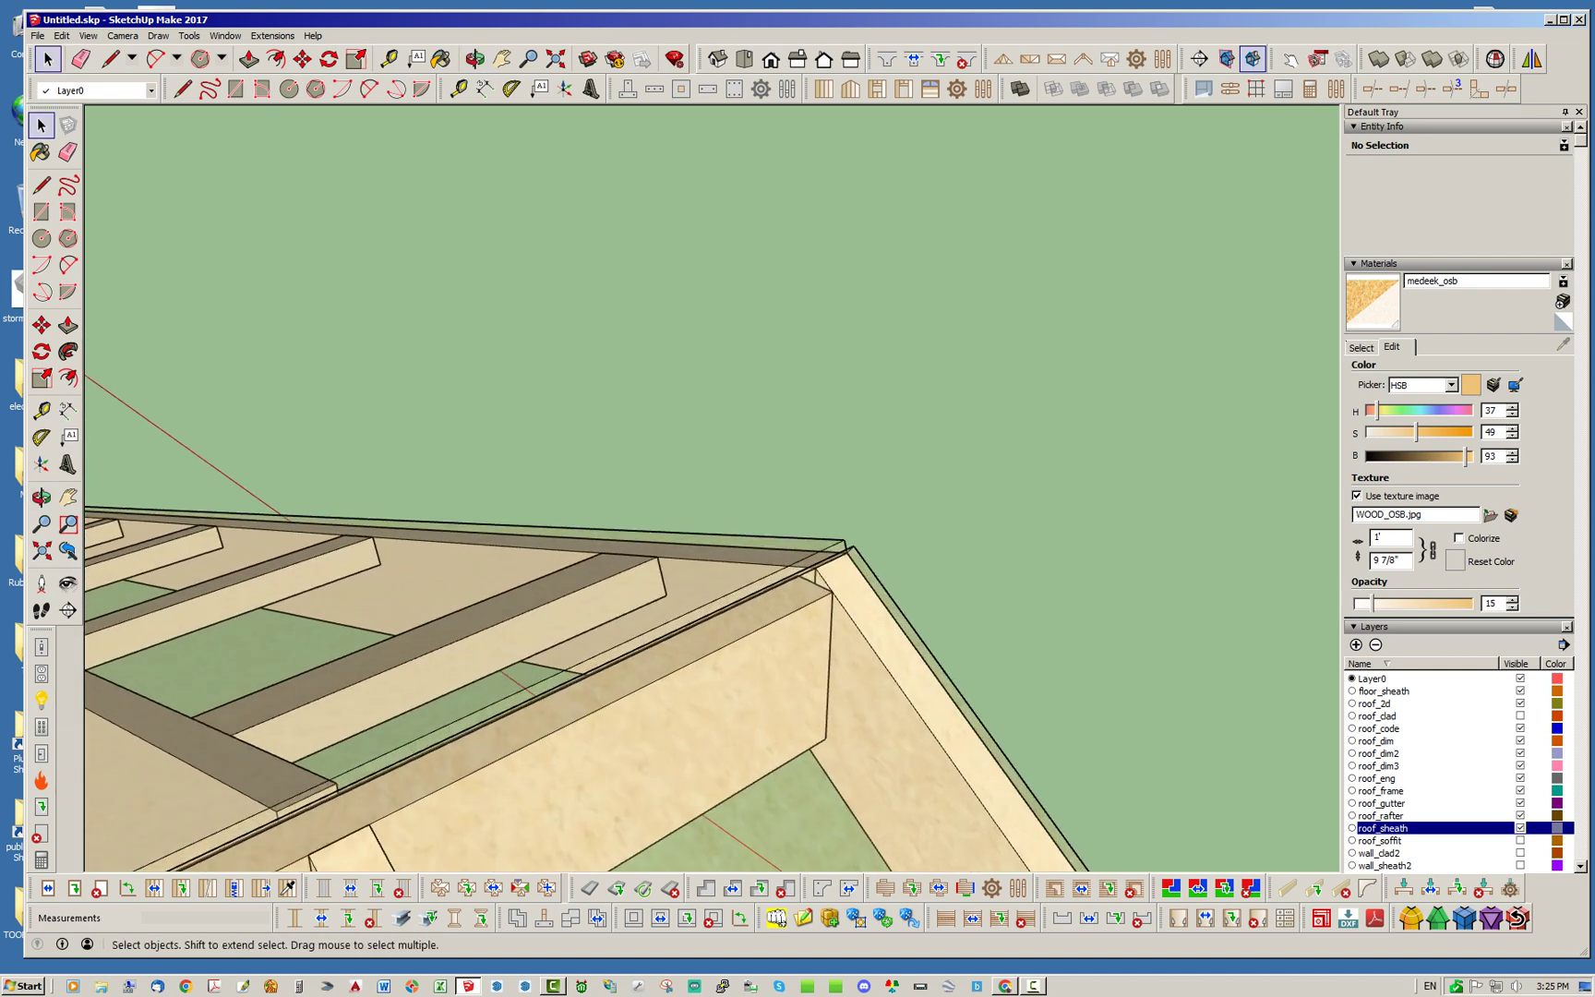
middle_click_drag(724, 716, 983, 679)
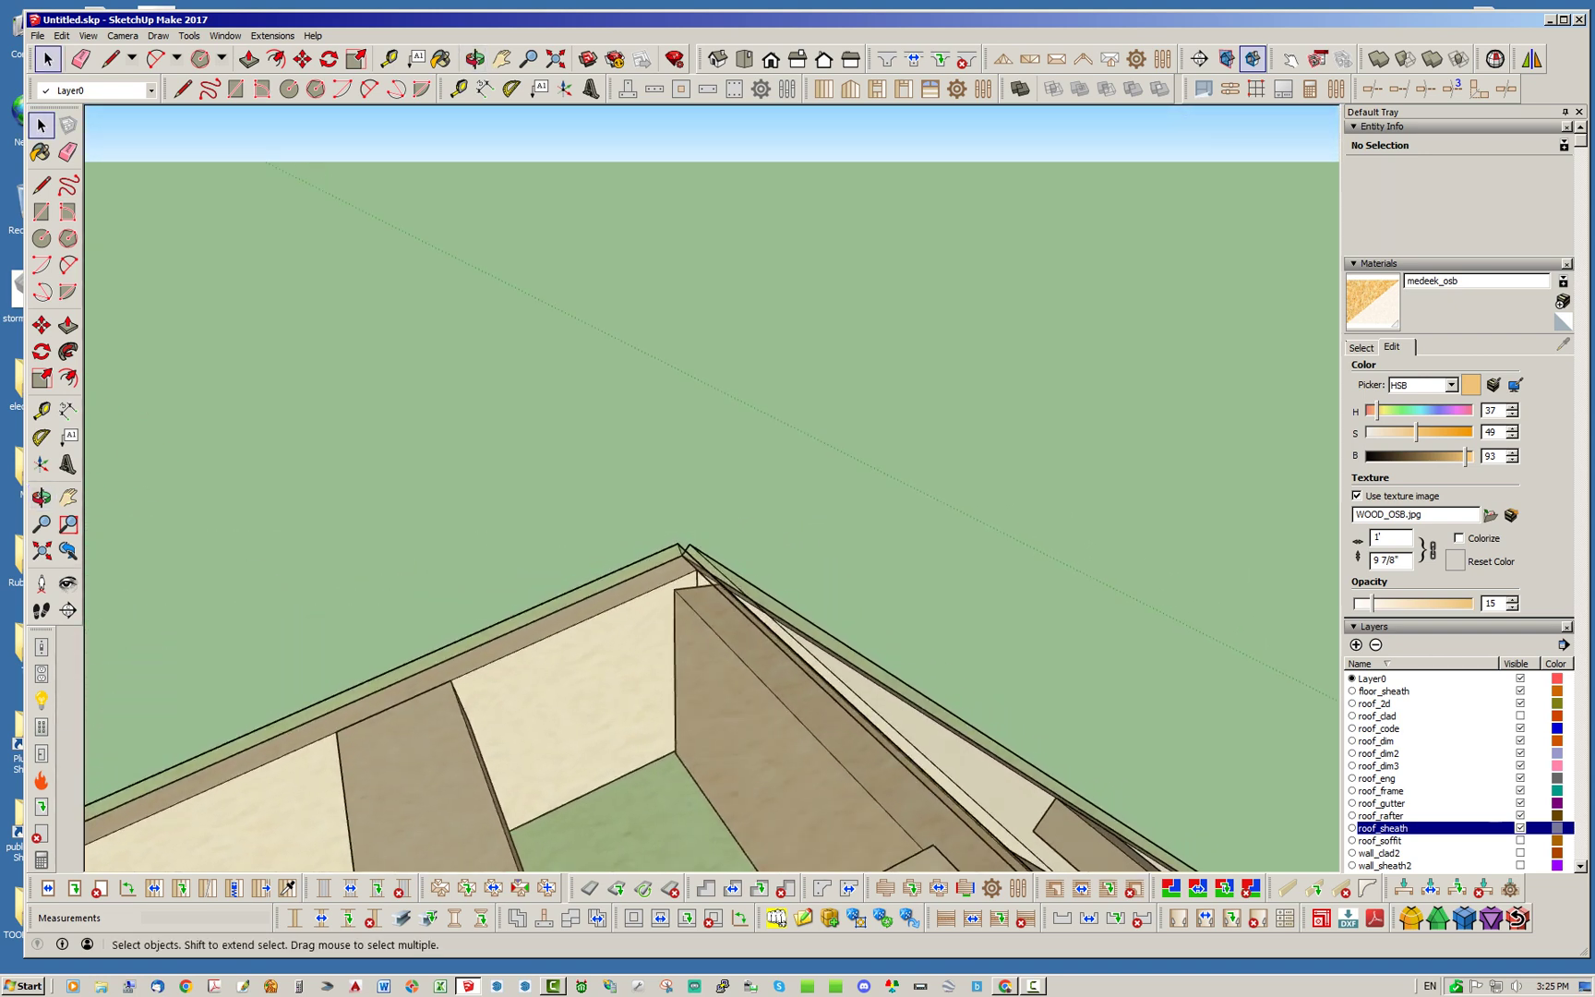
scroll(651, 585, "up", 1)
scroll(692, 595, "up", 3)
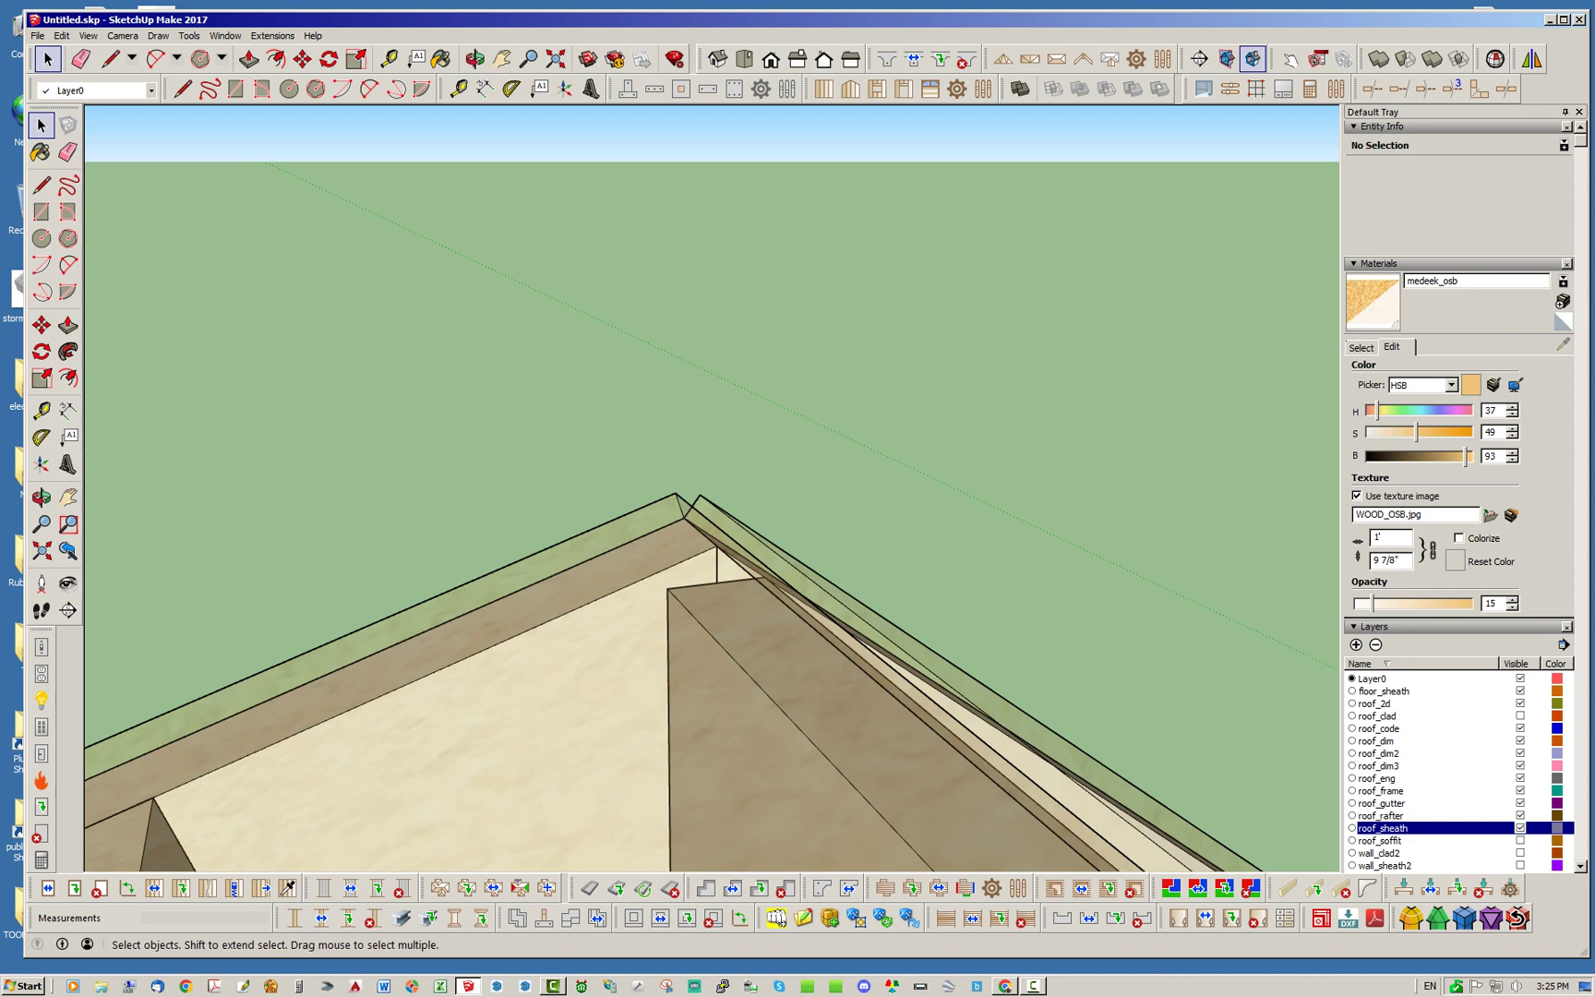
middle_click_drag(794, 609, 716, 648)
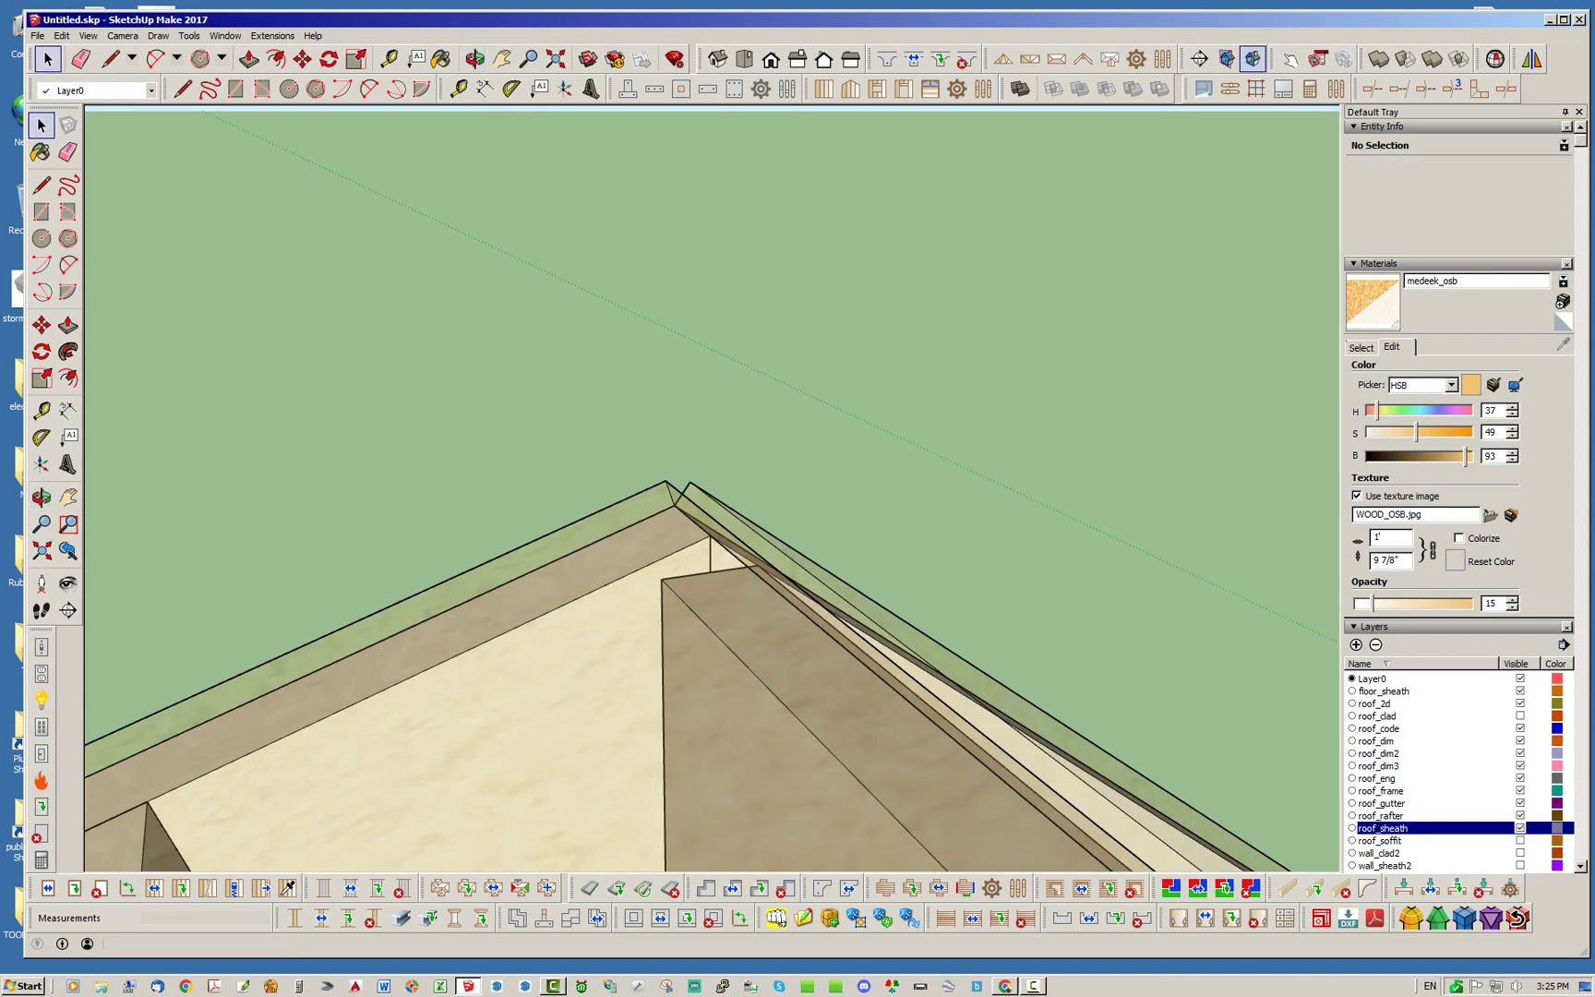
middle_click_drag(716, 648, 644, 662)
scroll(637, 650, "up", 2)
scroll(556, 552, "down", 4)
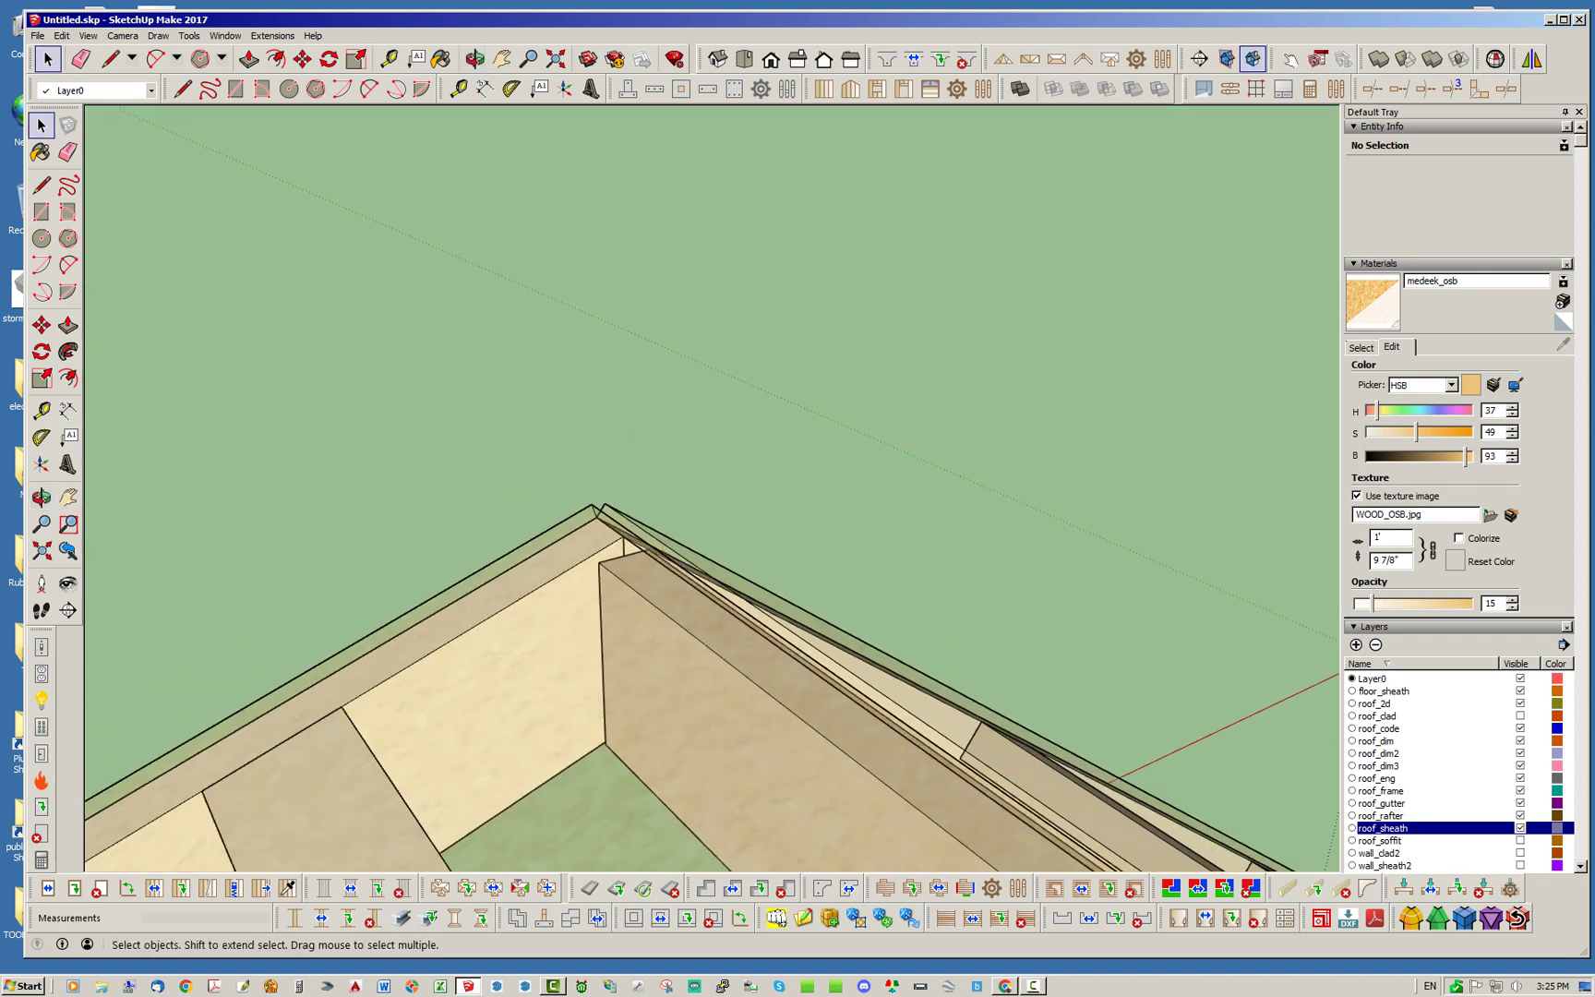
Step: Open the ROOF1 gable rafter assembly for editing and move its settings window clear of the roof peak
middle_click_drag(556, 552, 600, 729)
key("space")
right_click(571, 520)
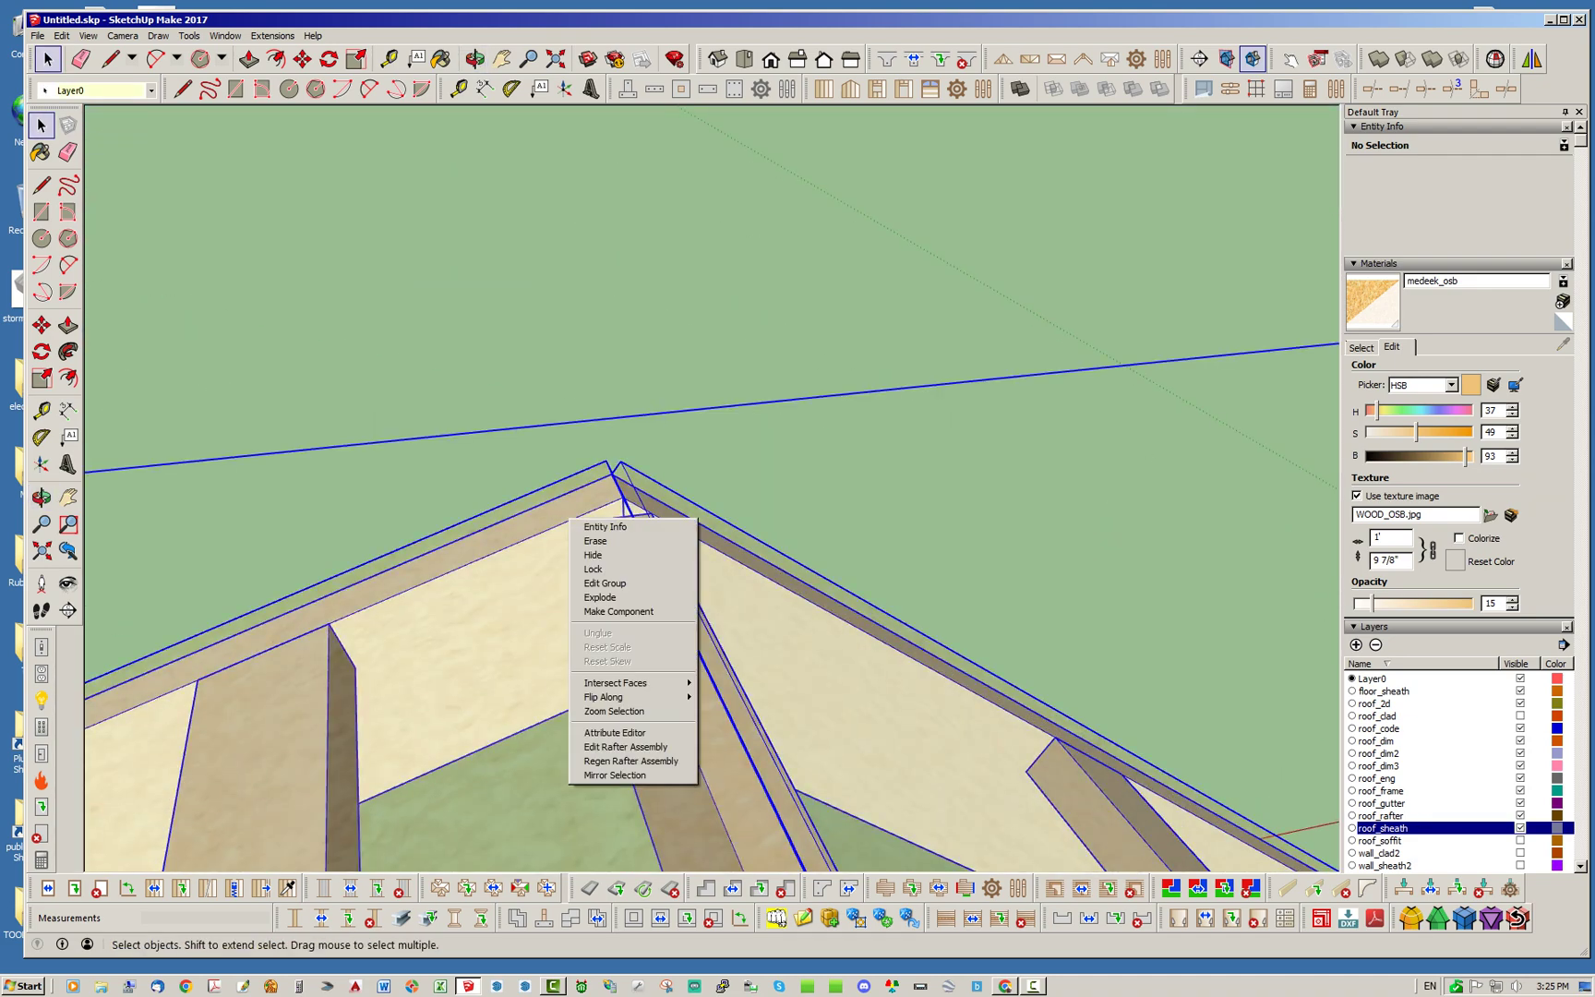
left_click(632, 746)
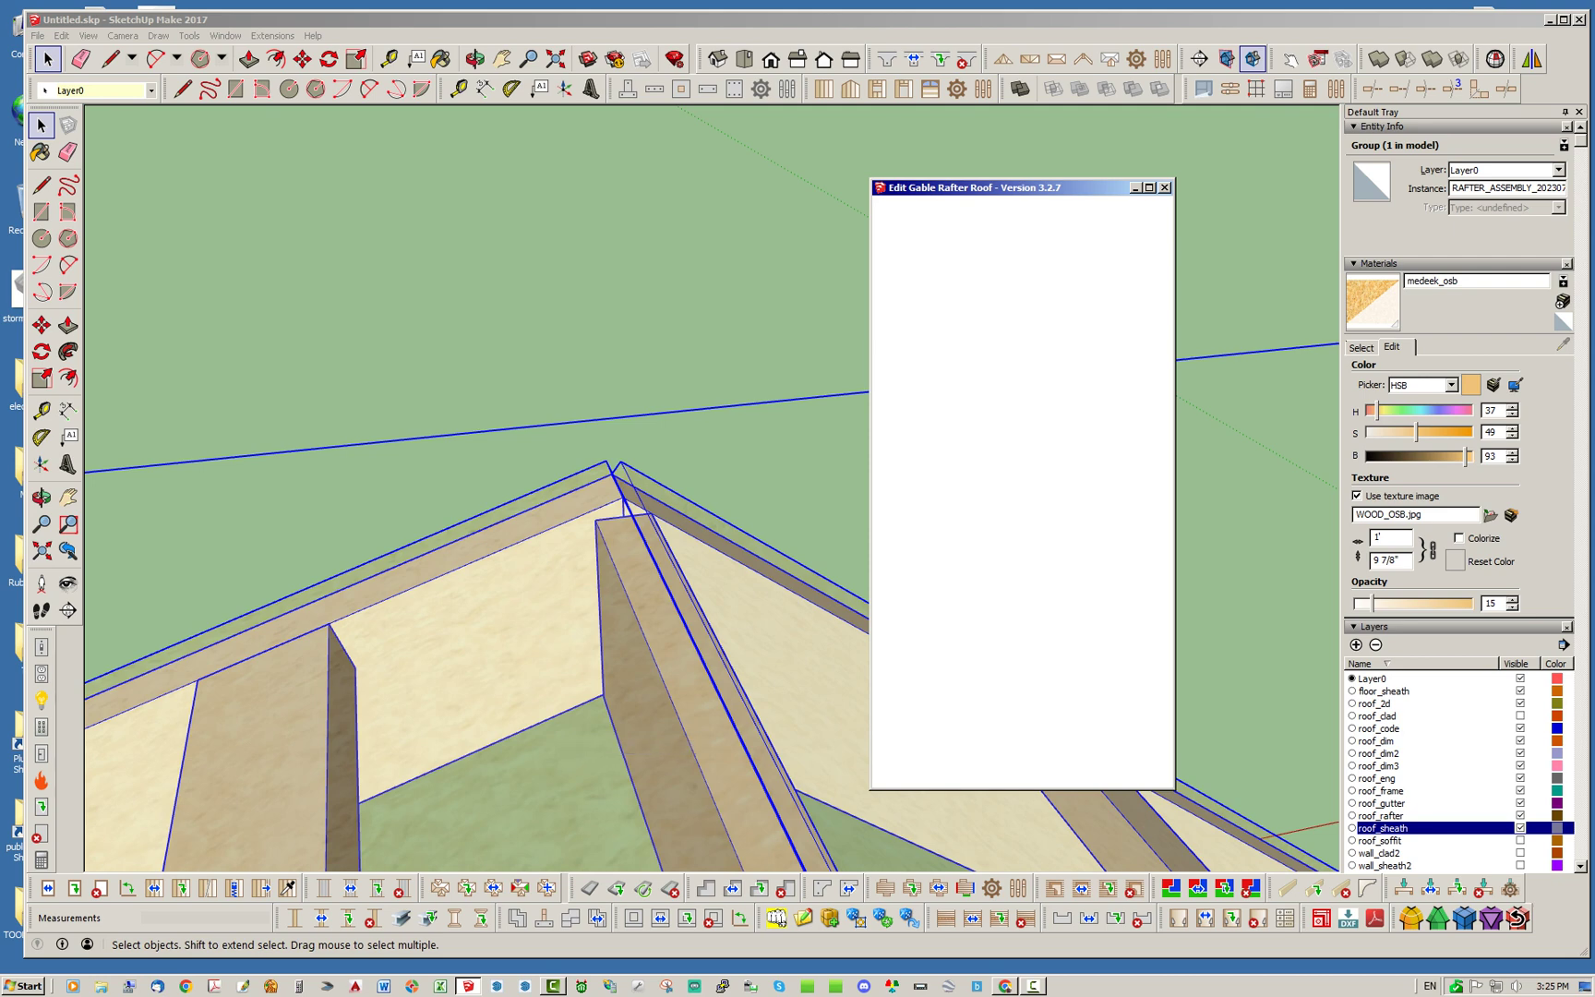
left_click_drag(932, 185, 1076, 138)
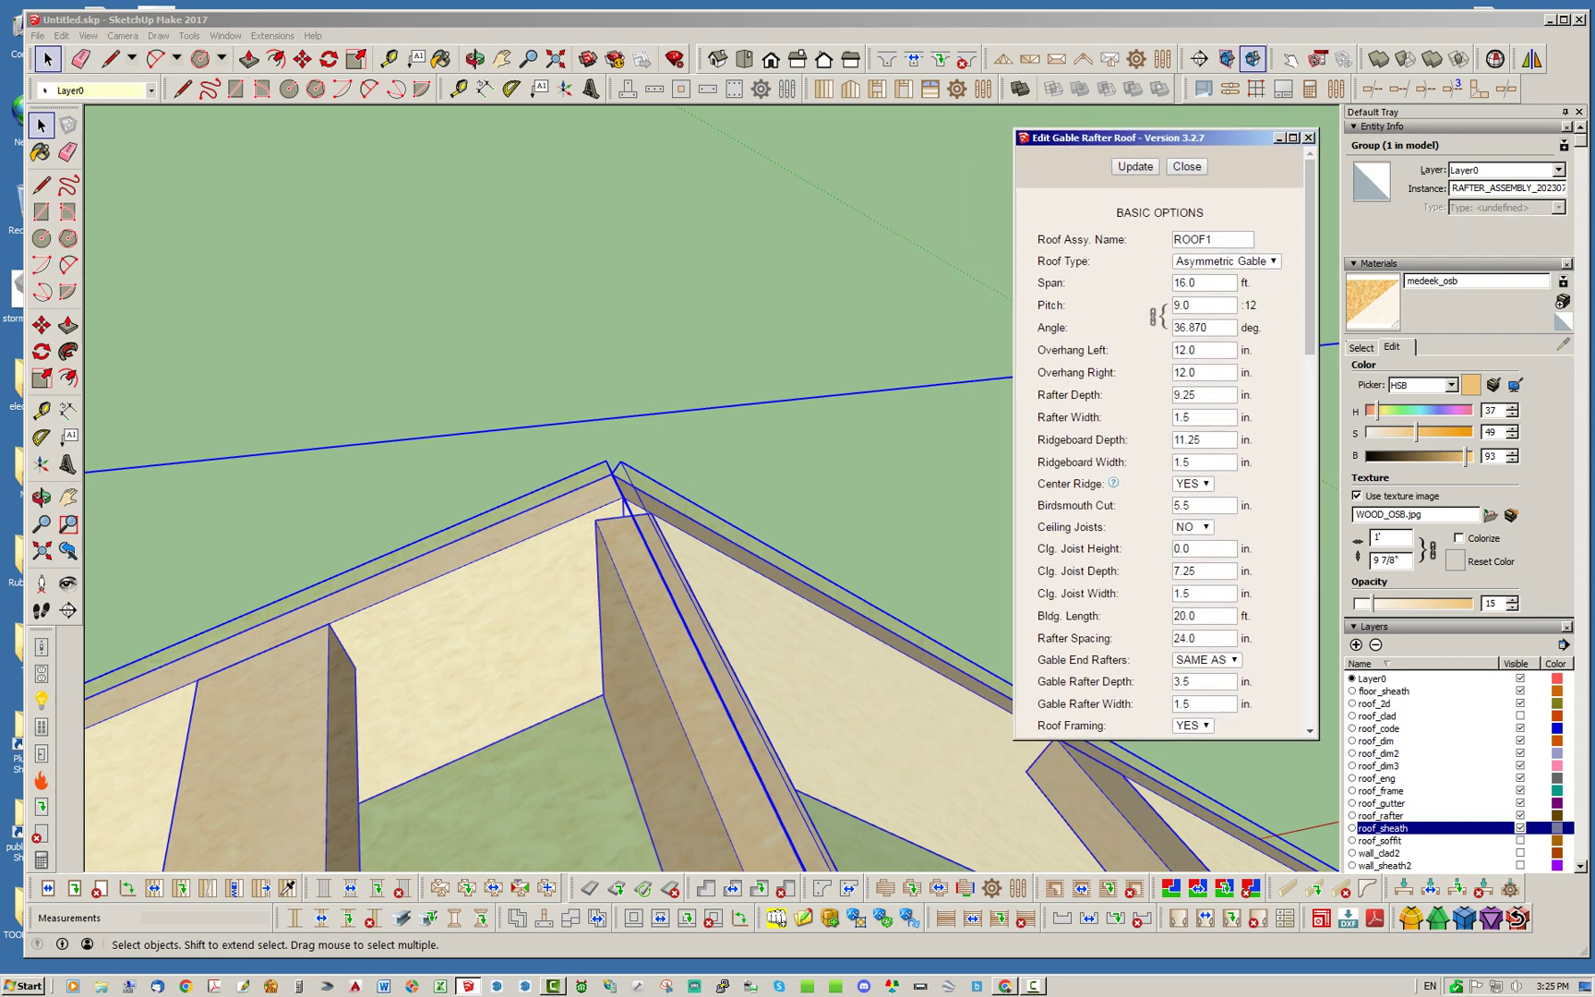
Step: Set Center Ridge to NO for ROOF1 and update the roof
left_click(1204, 484)
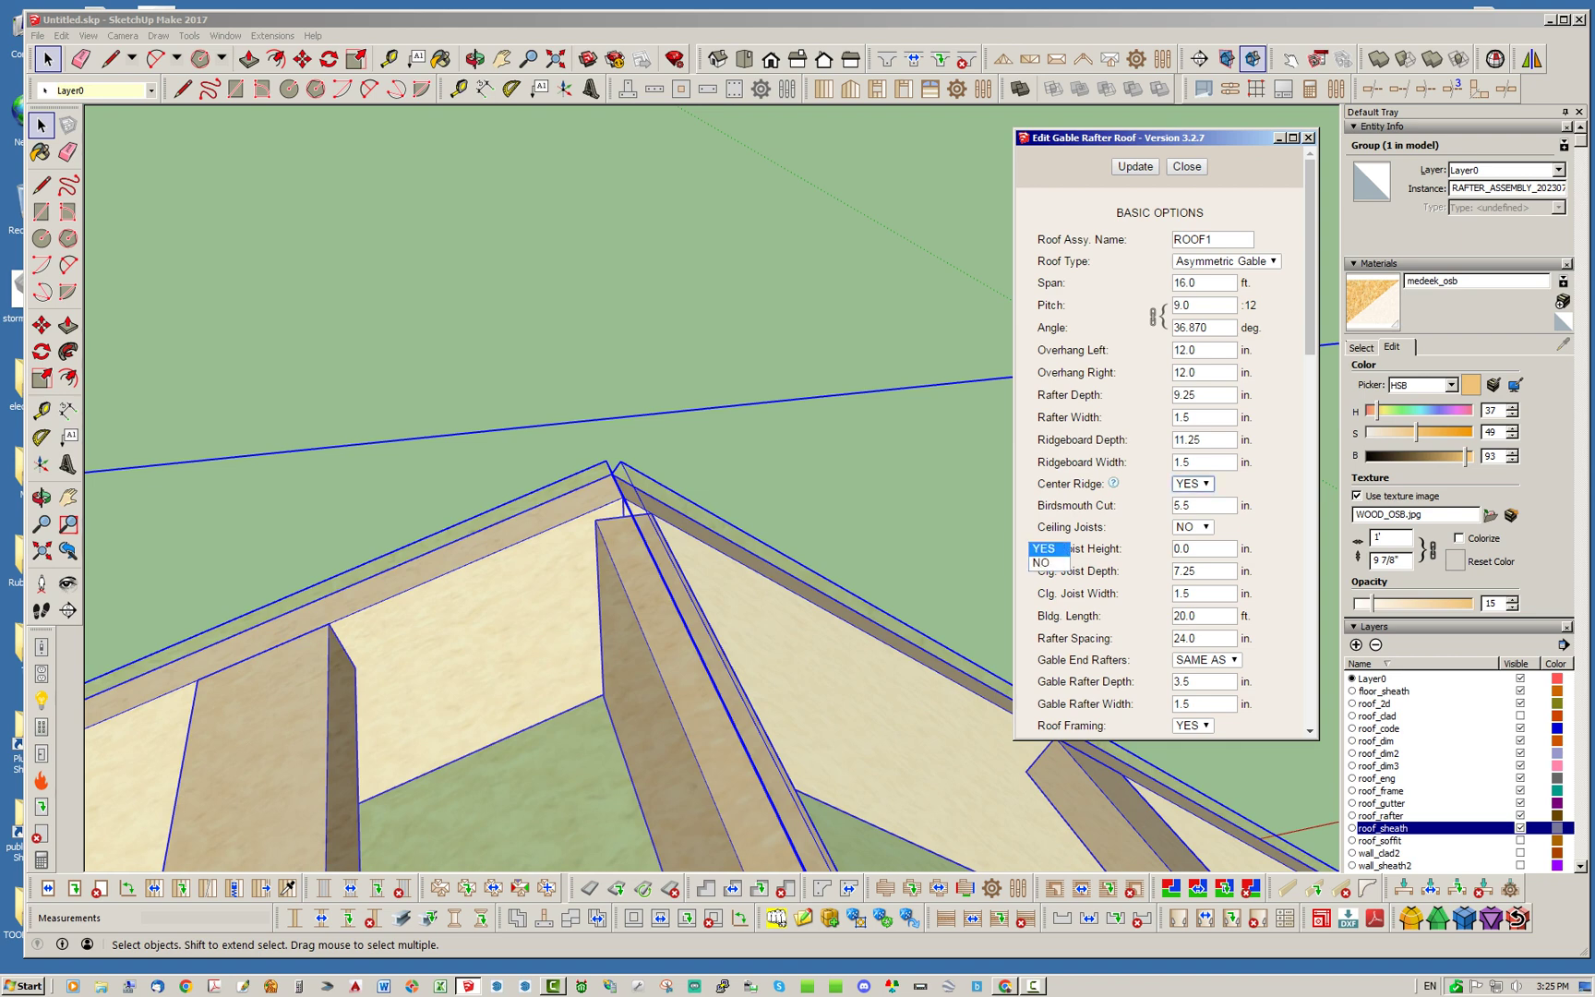
left_click(1204, 484)
left_click(1204, 484)
left_click(1186, 514)
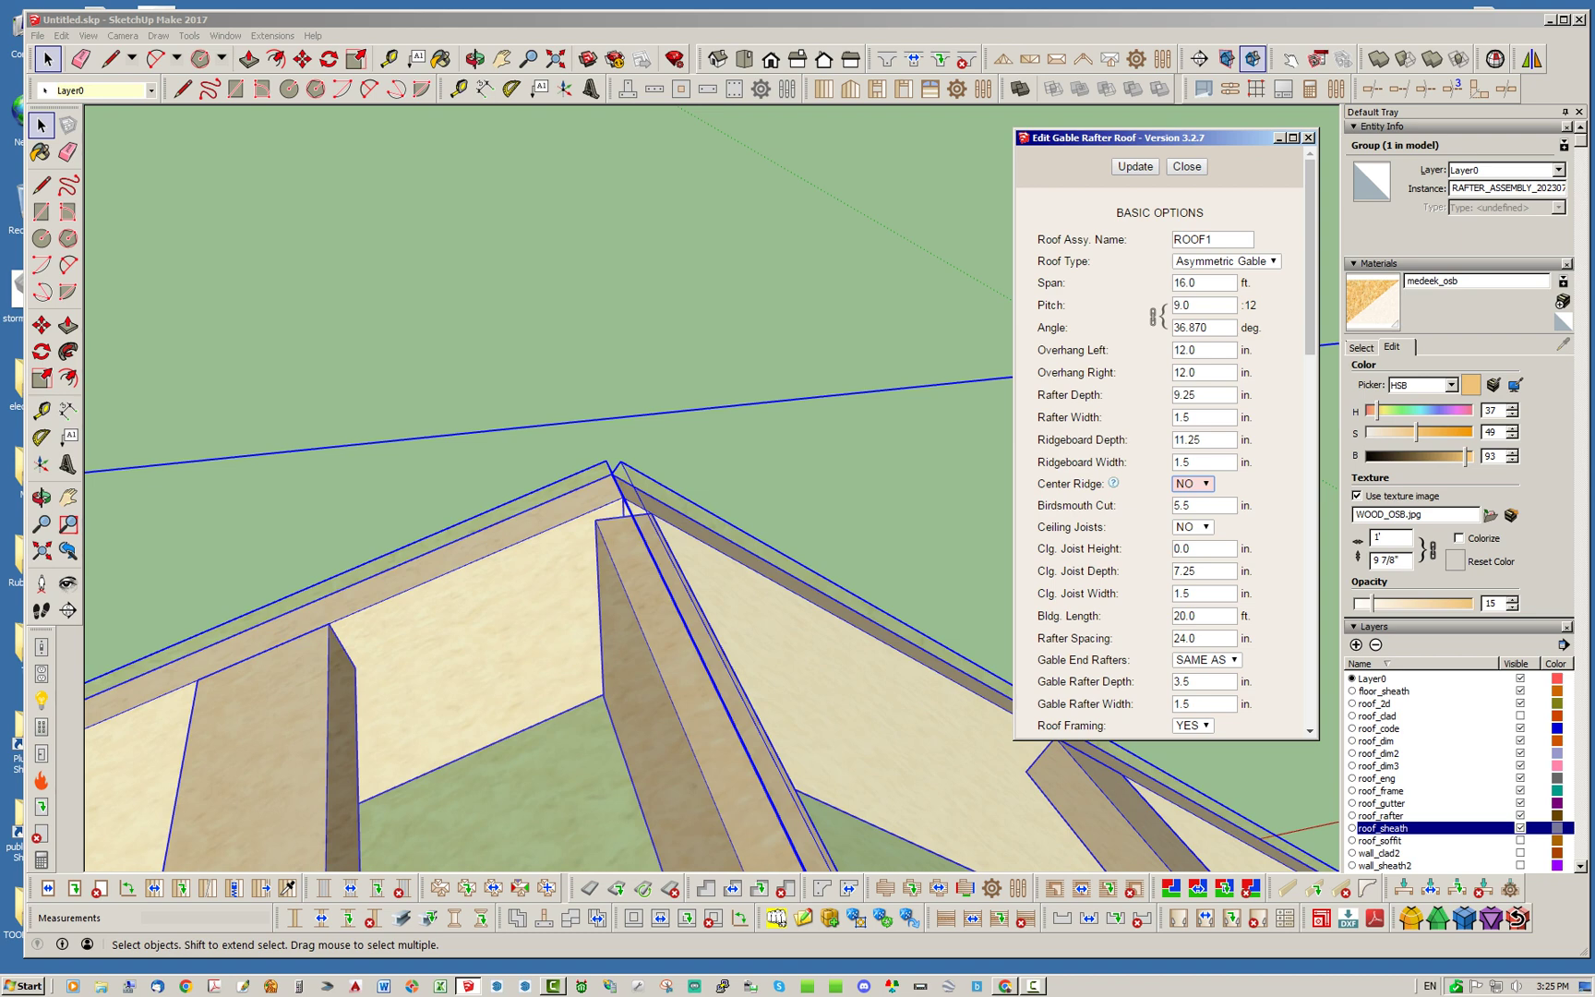
mouse_move(1113, 483)
left_click(1192, 483)
left_click(1187, 513)
left_click(1136, 167)
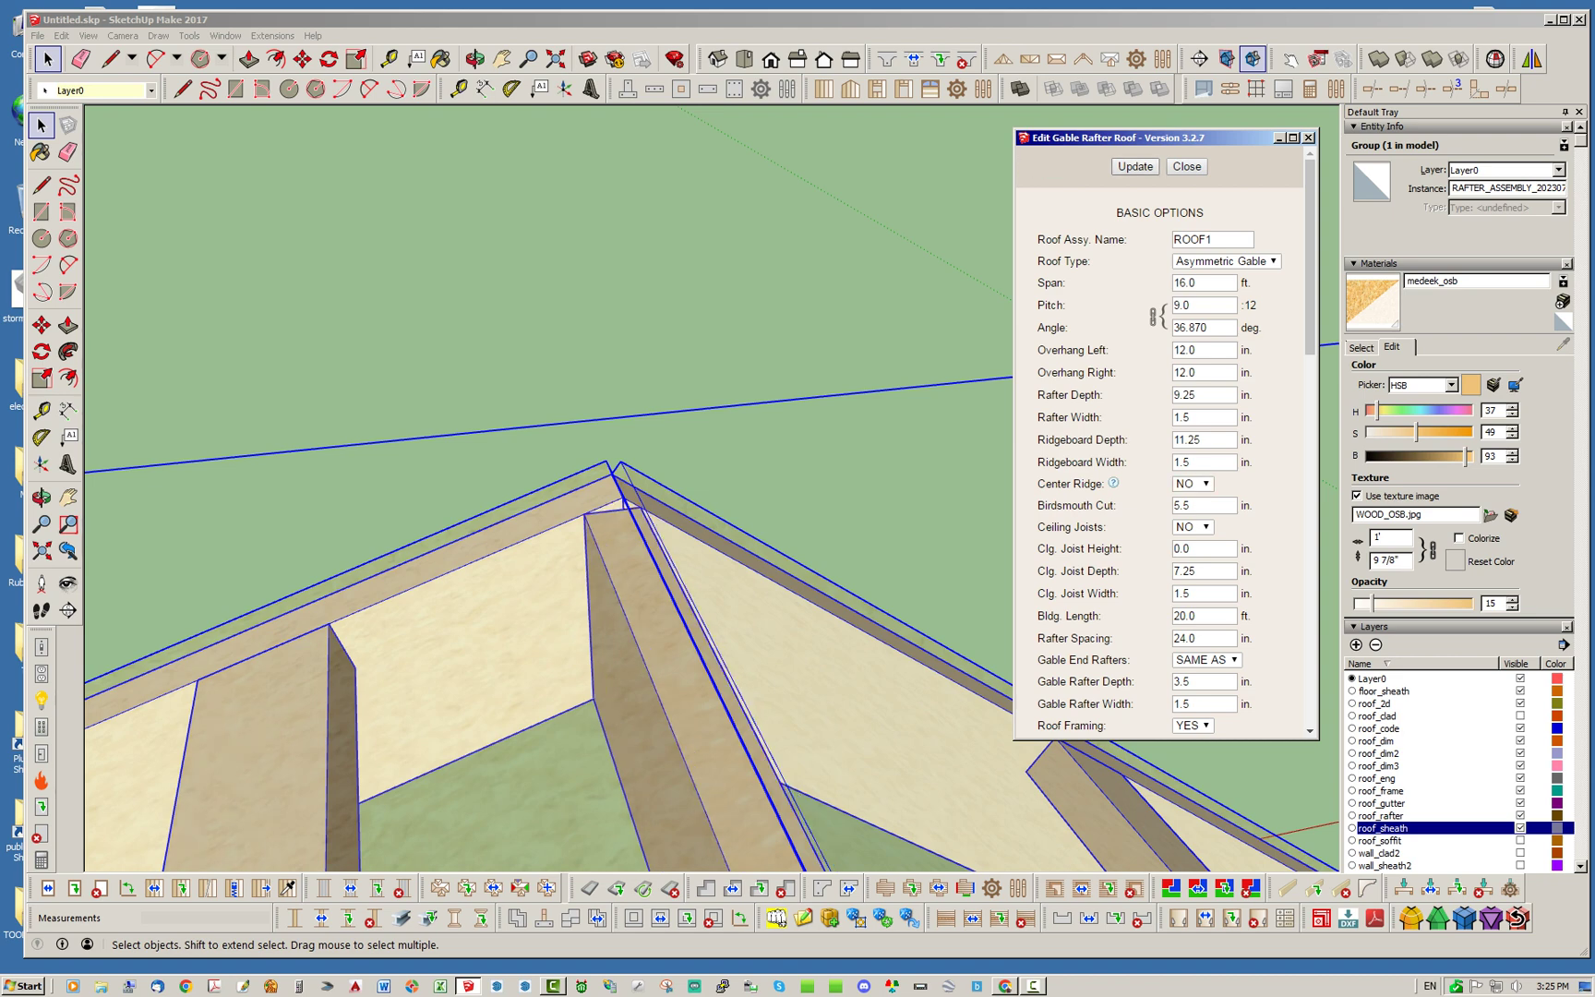
Step: Inspect the shifted ridge board against the peak and both rafter planes of ROOF1, close up and from the opposite side
left_click(794, 313)
scroll(606, 509, "up", 5)
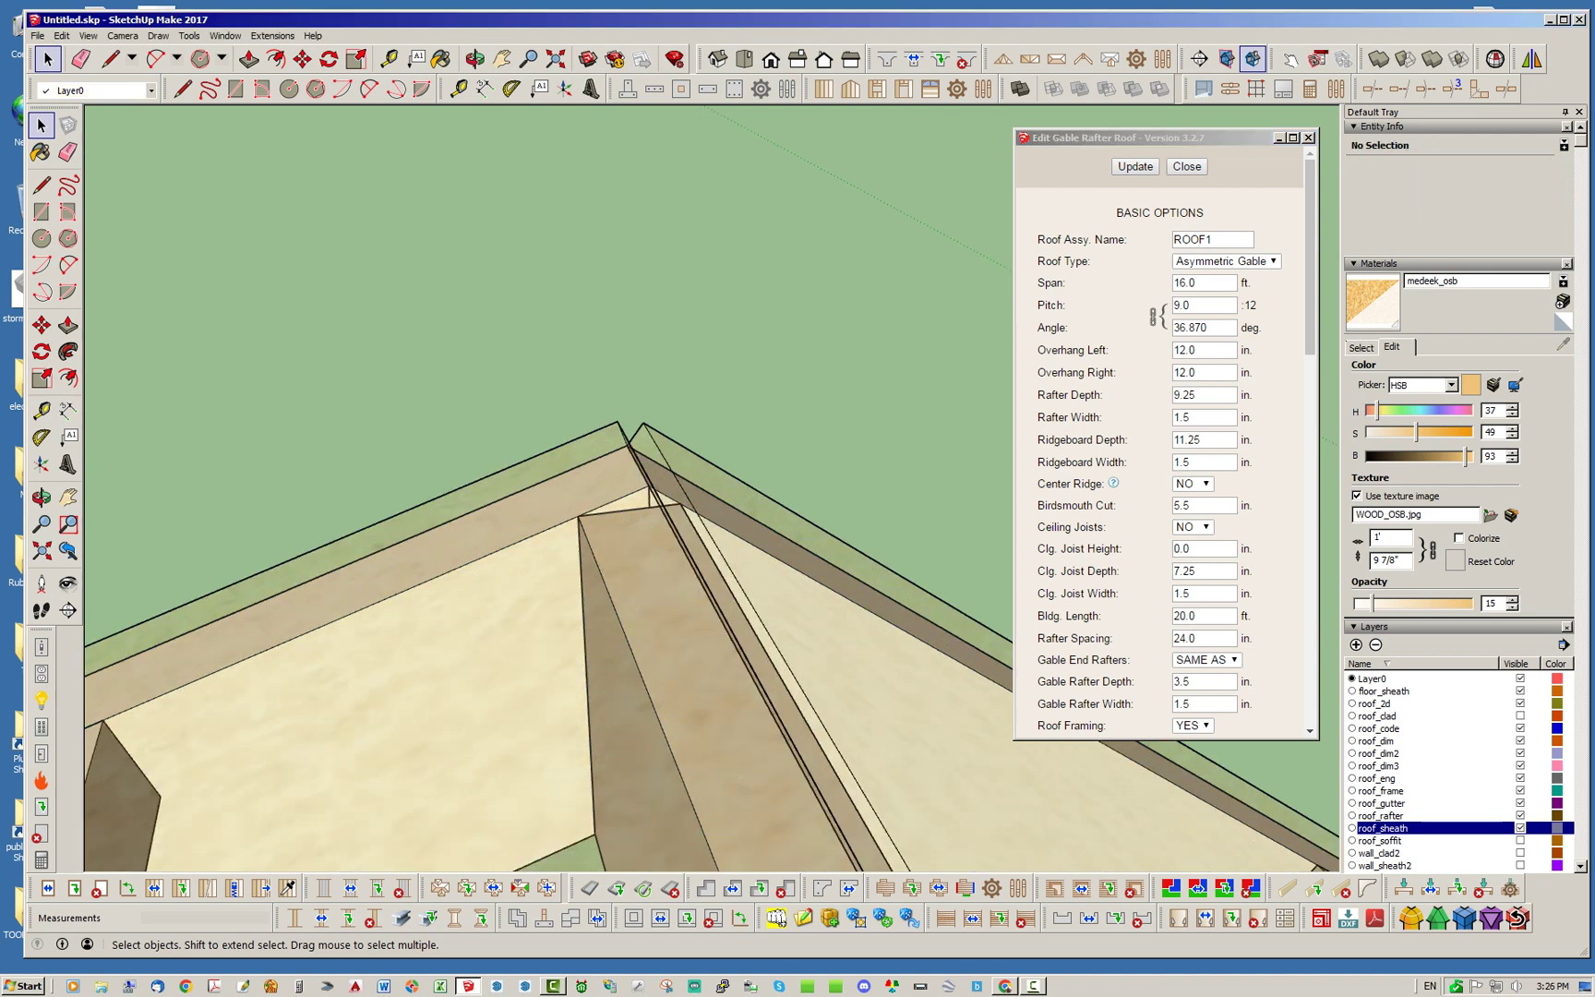
middle_click_drag(573, 480, 614, 406)
scroll(572, 397, "down", 4)
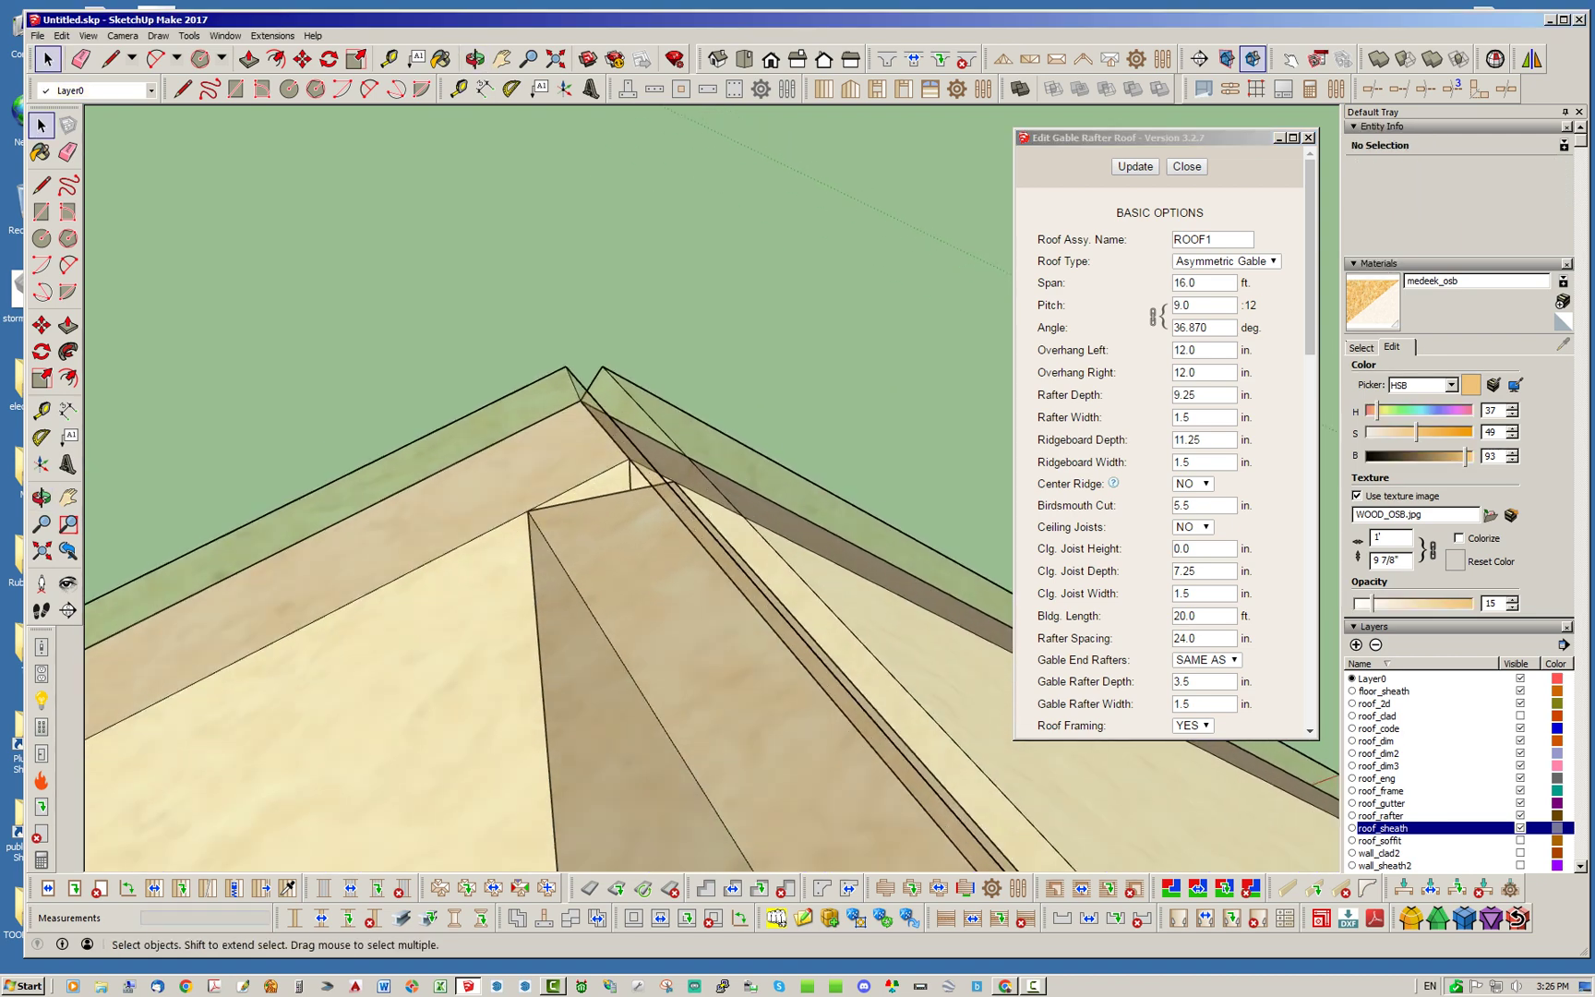
scroll(550, 490, "up", 2)
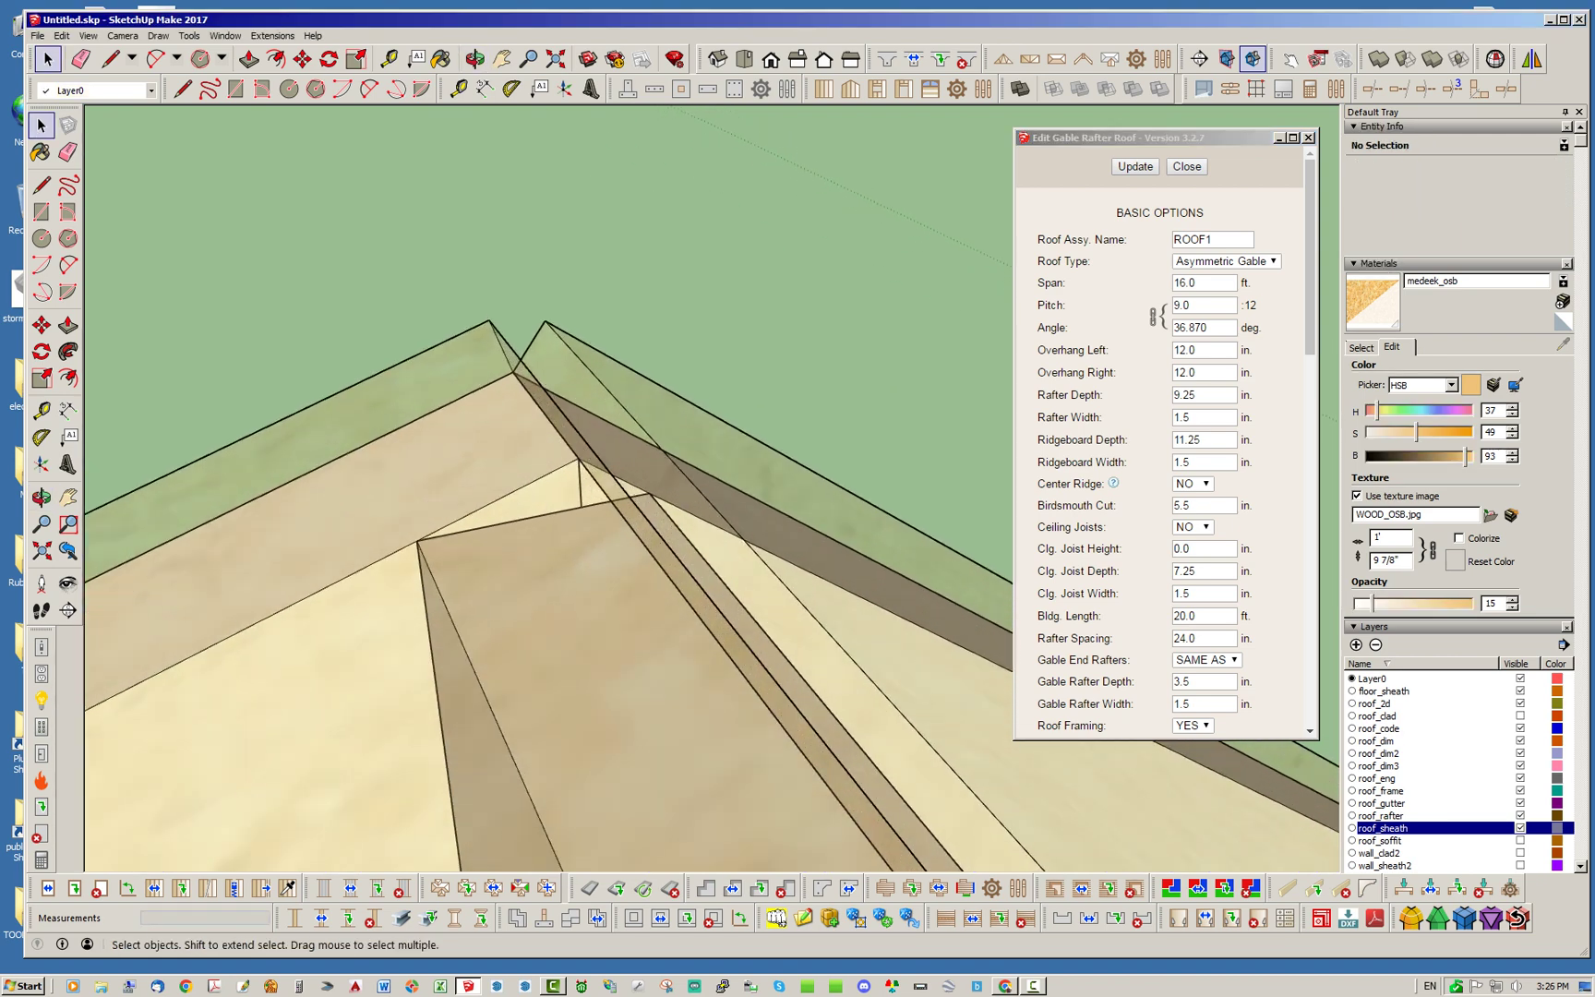
middle_click_drag(554, 489, 600, 487)
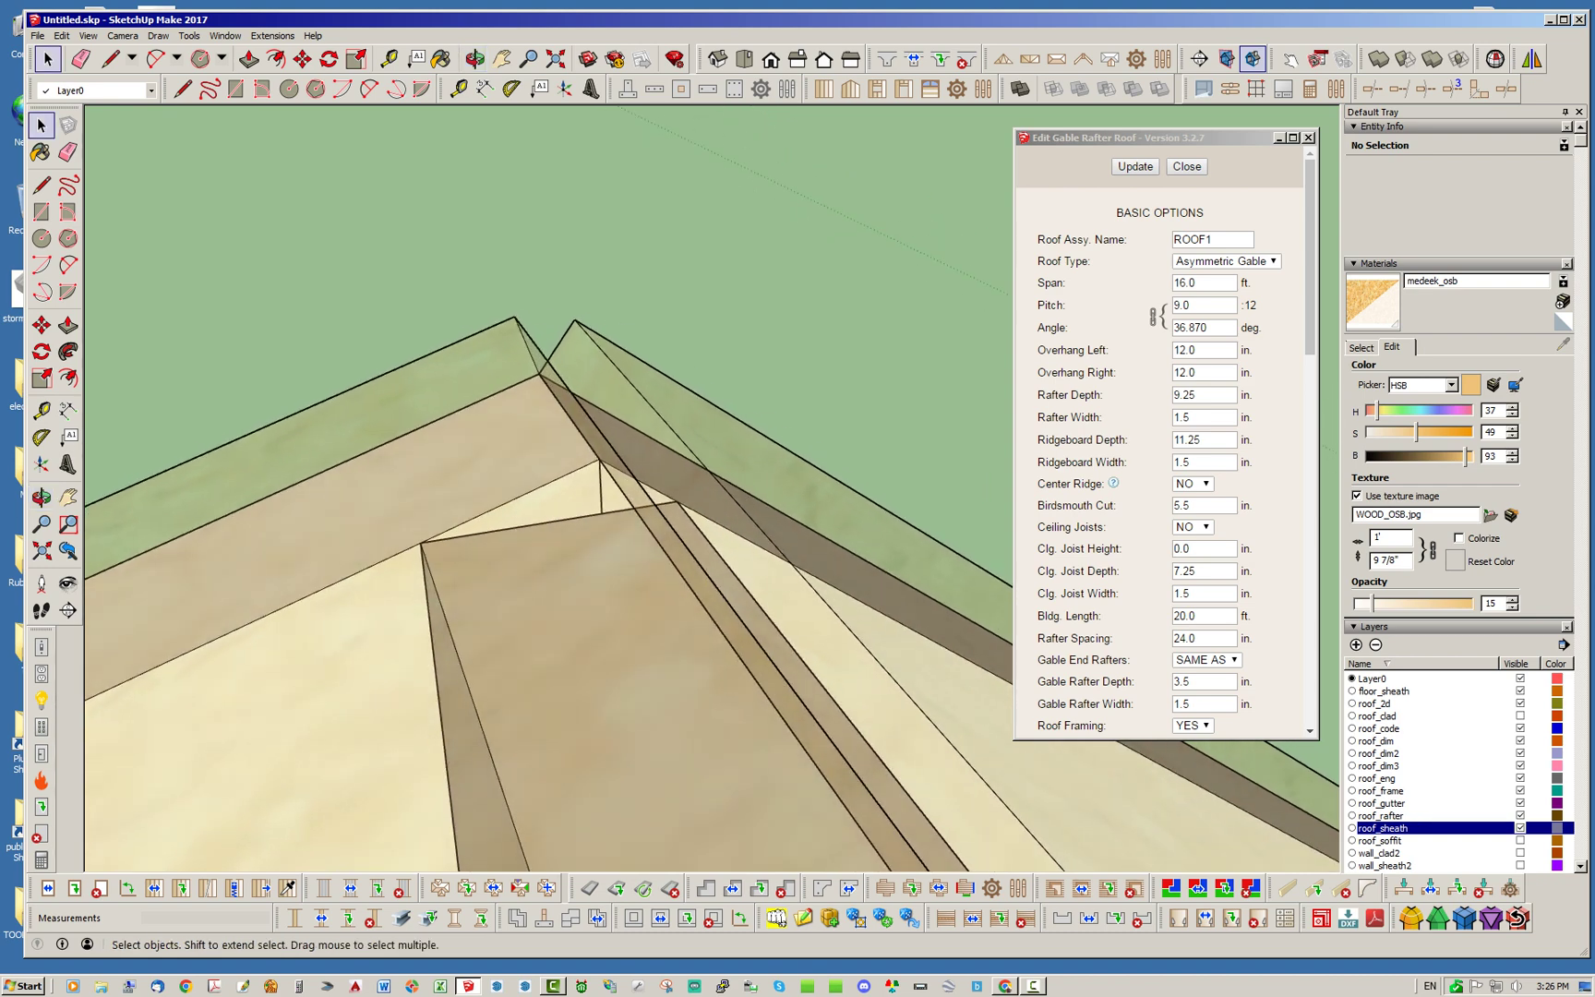
scroll(549, 489, "down", 4)
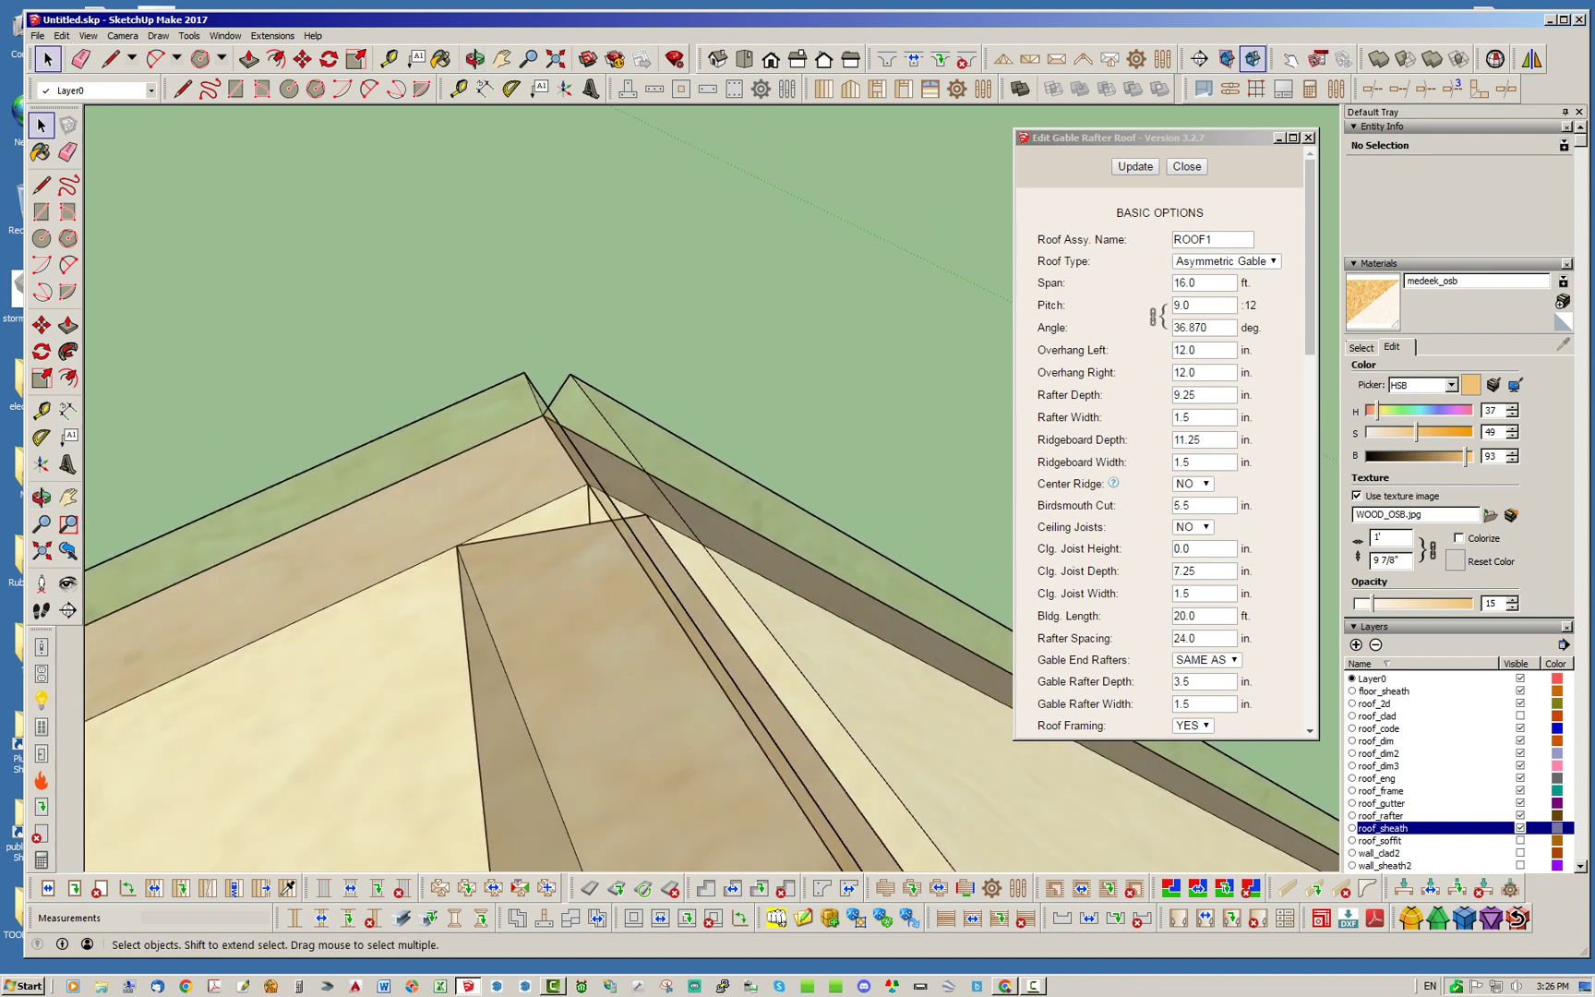
scroll(549, 489, "up", 2)
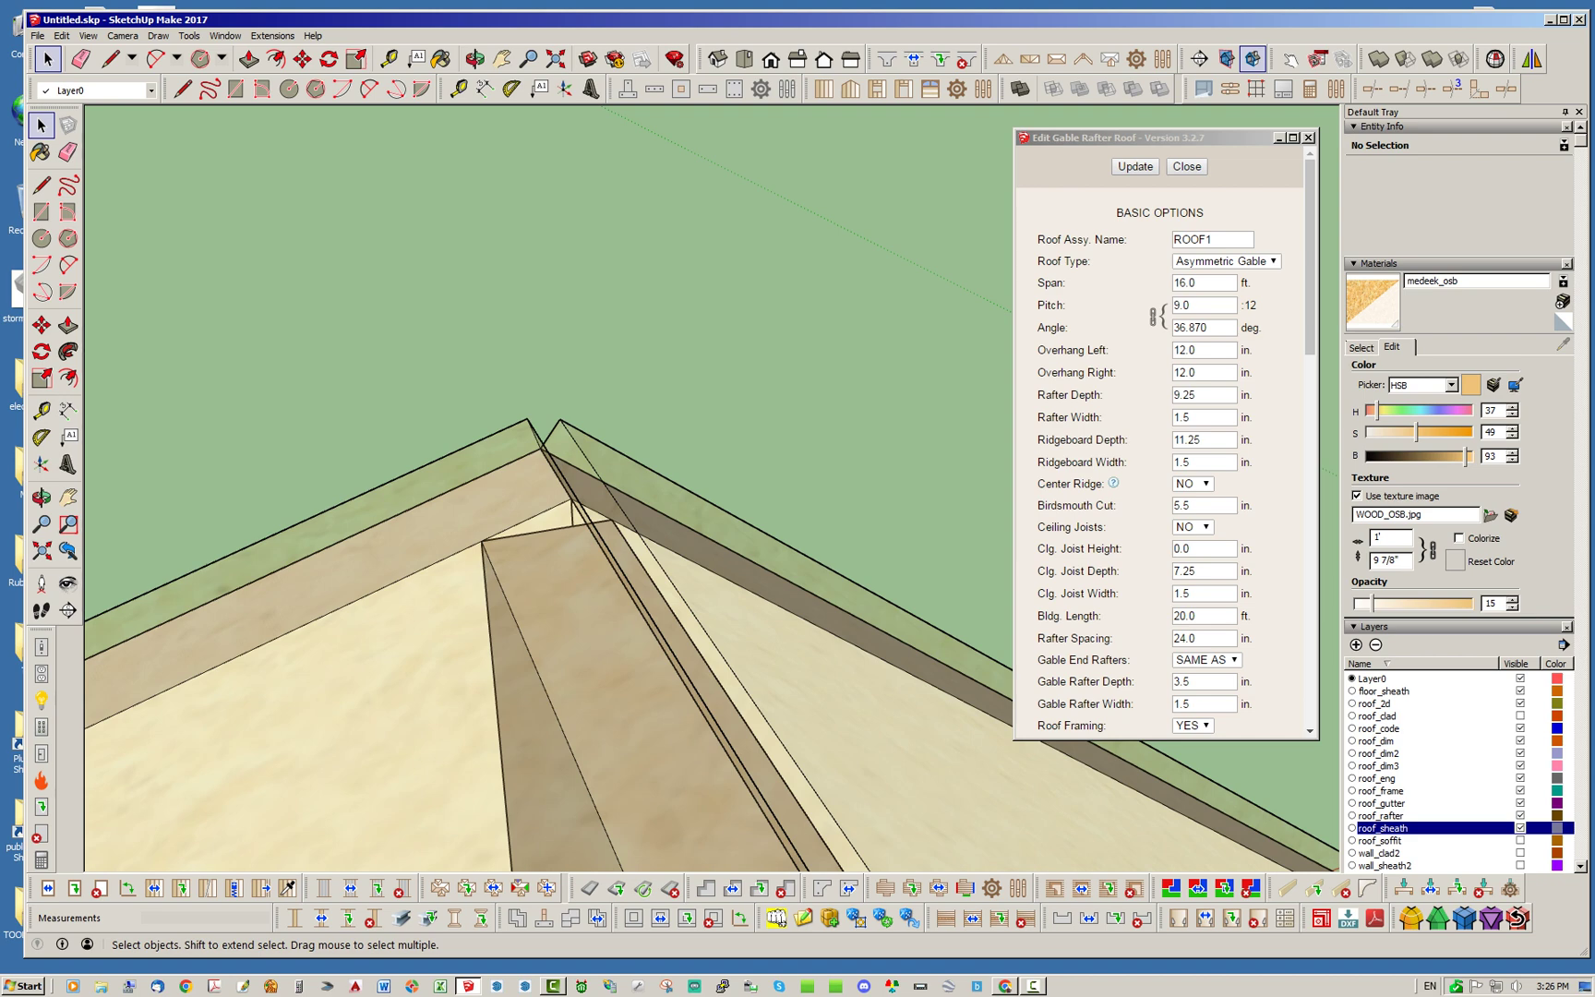
scroll(529, 430, "down", 4)
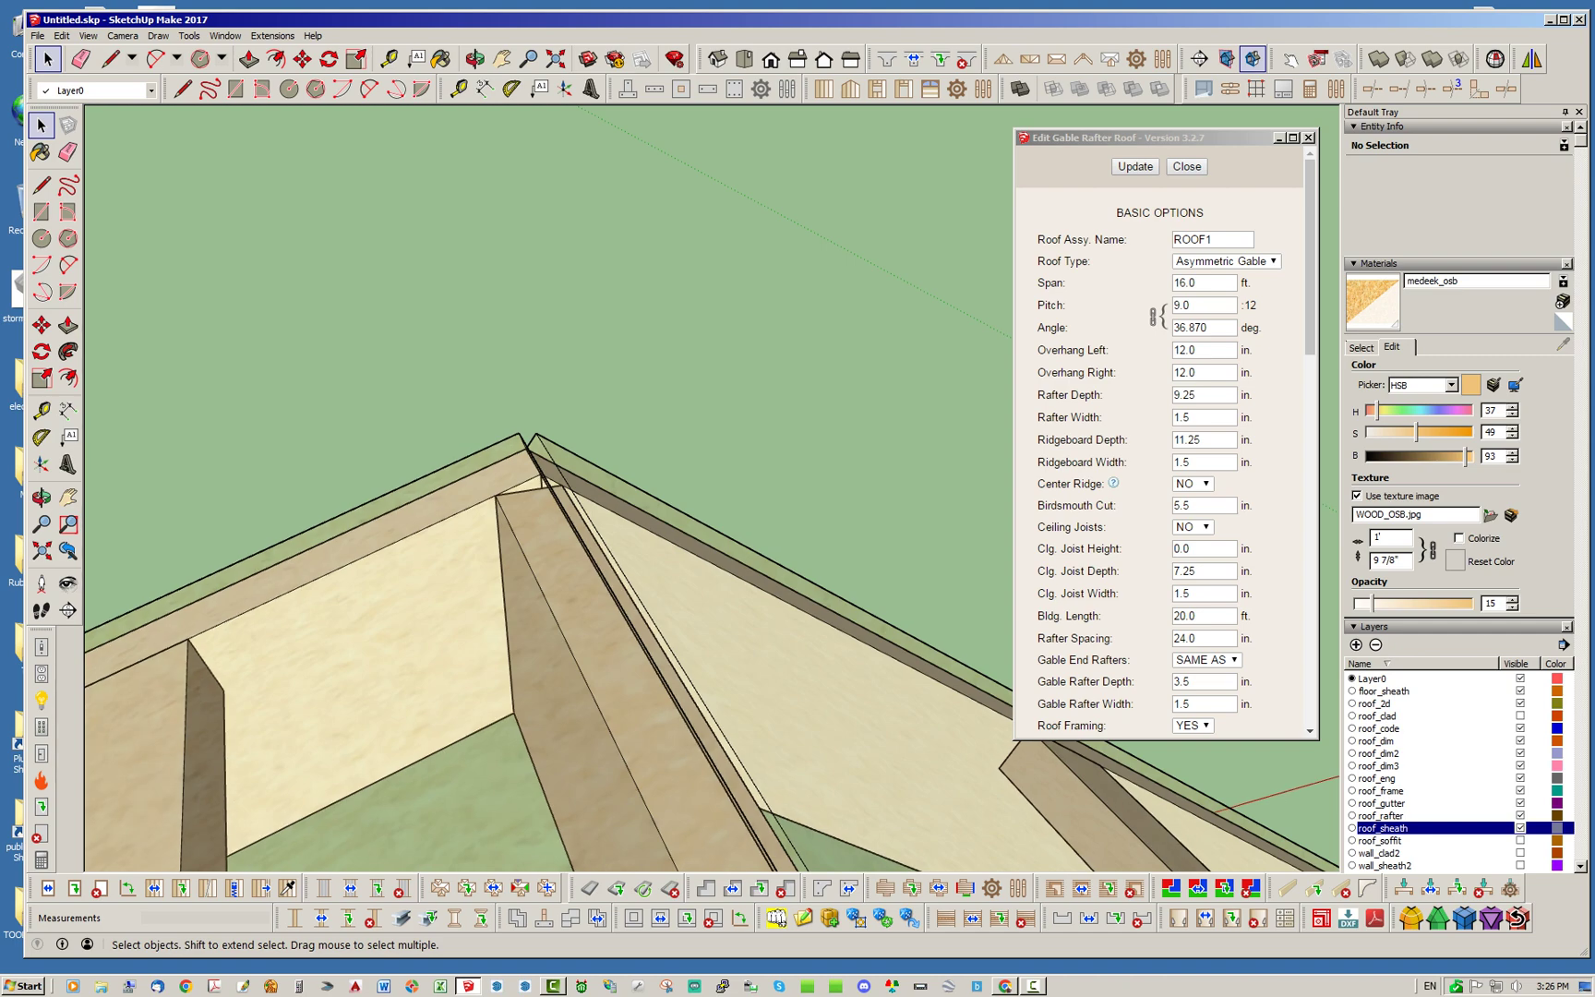
middle_click_drag(535, 453, 323, 489)
middle_click_drag(618, 565, 600, 581)
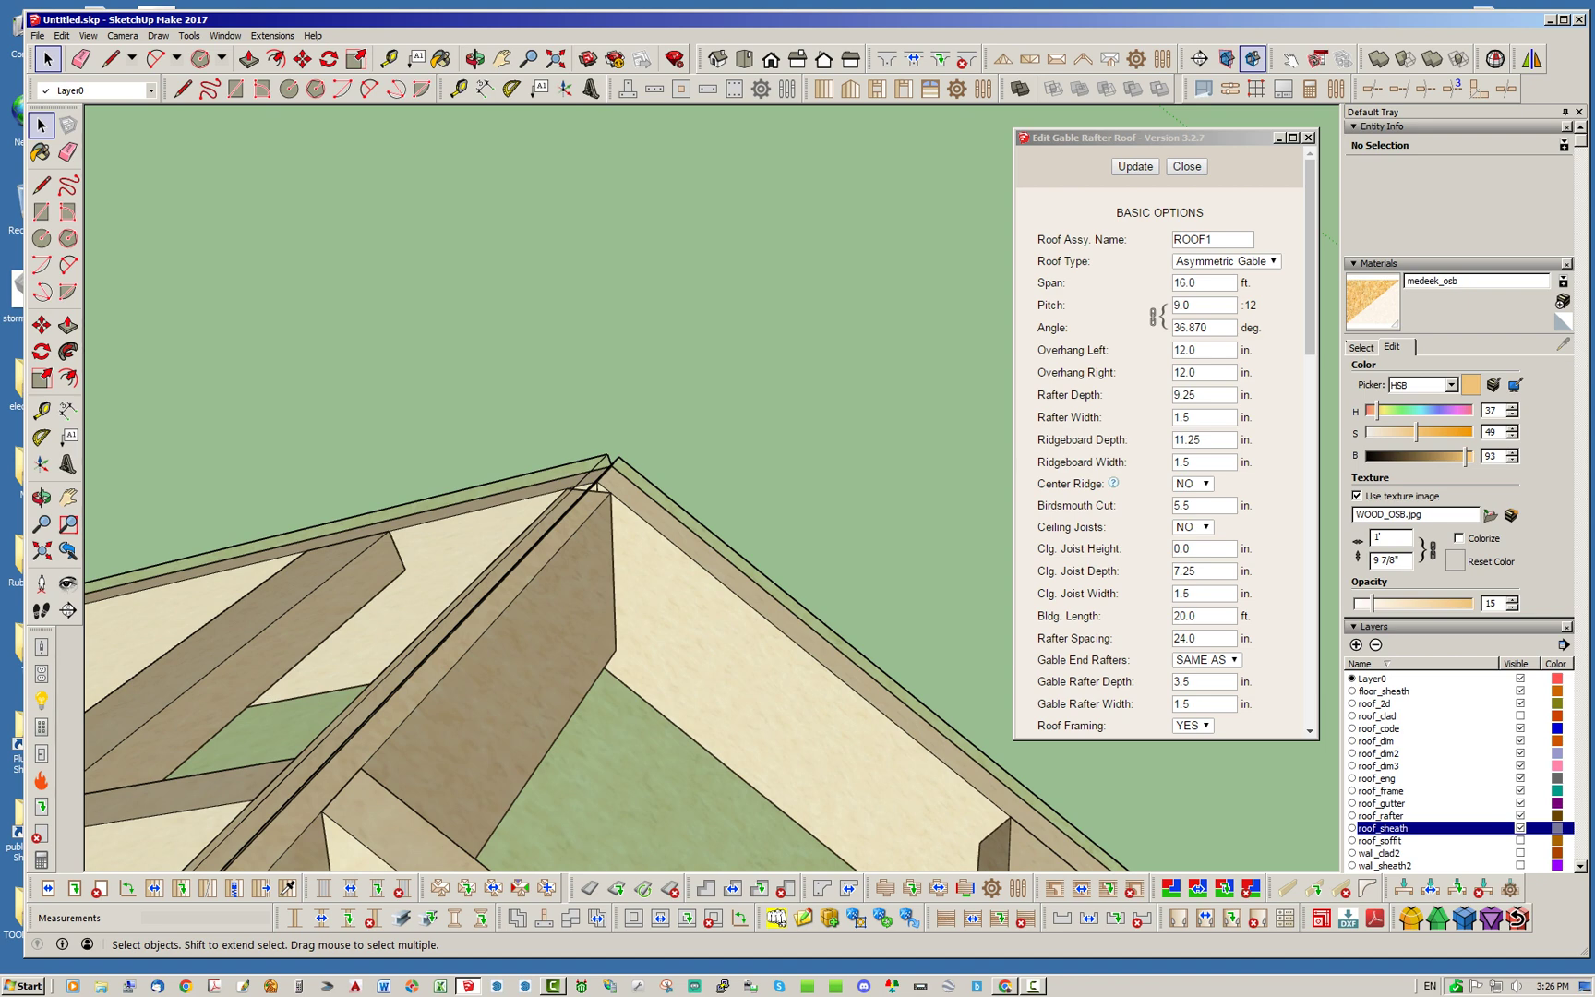
middle_click_drag(600, 582, 688, 503)
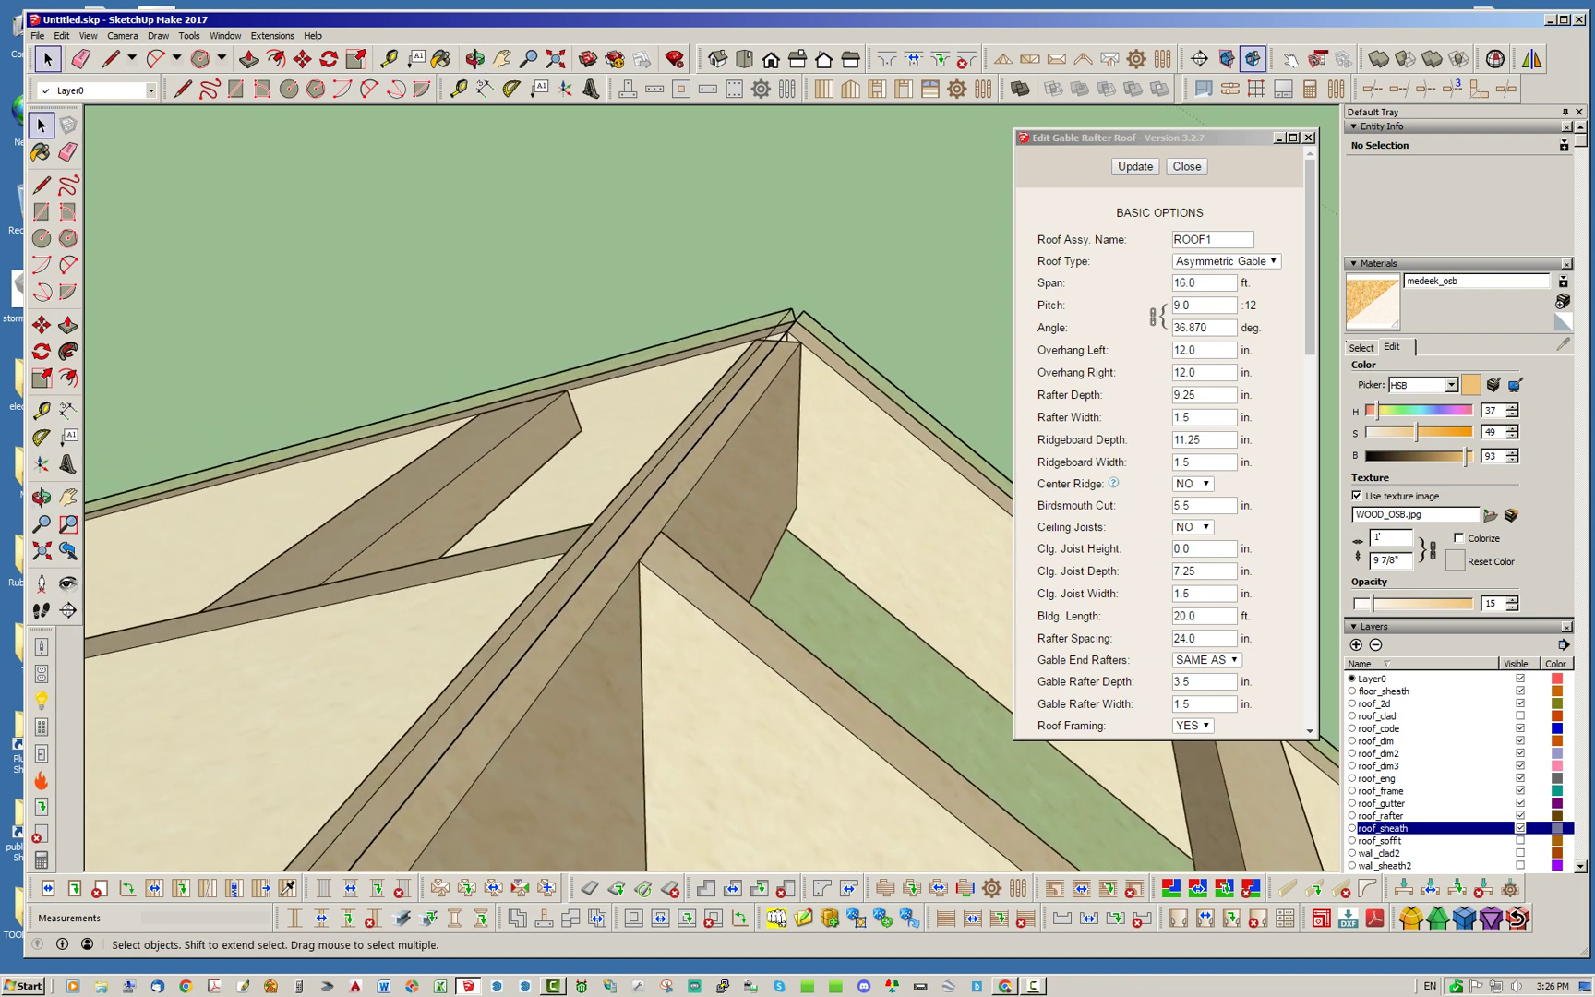
Step: Regenerate ROOF1 with Center Ridge set to YES and again with NO to compare the two ridge board positions
left_click(1192, 483)
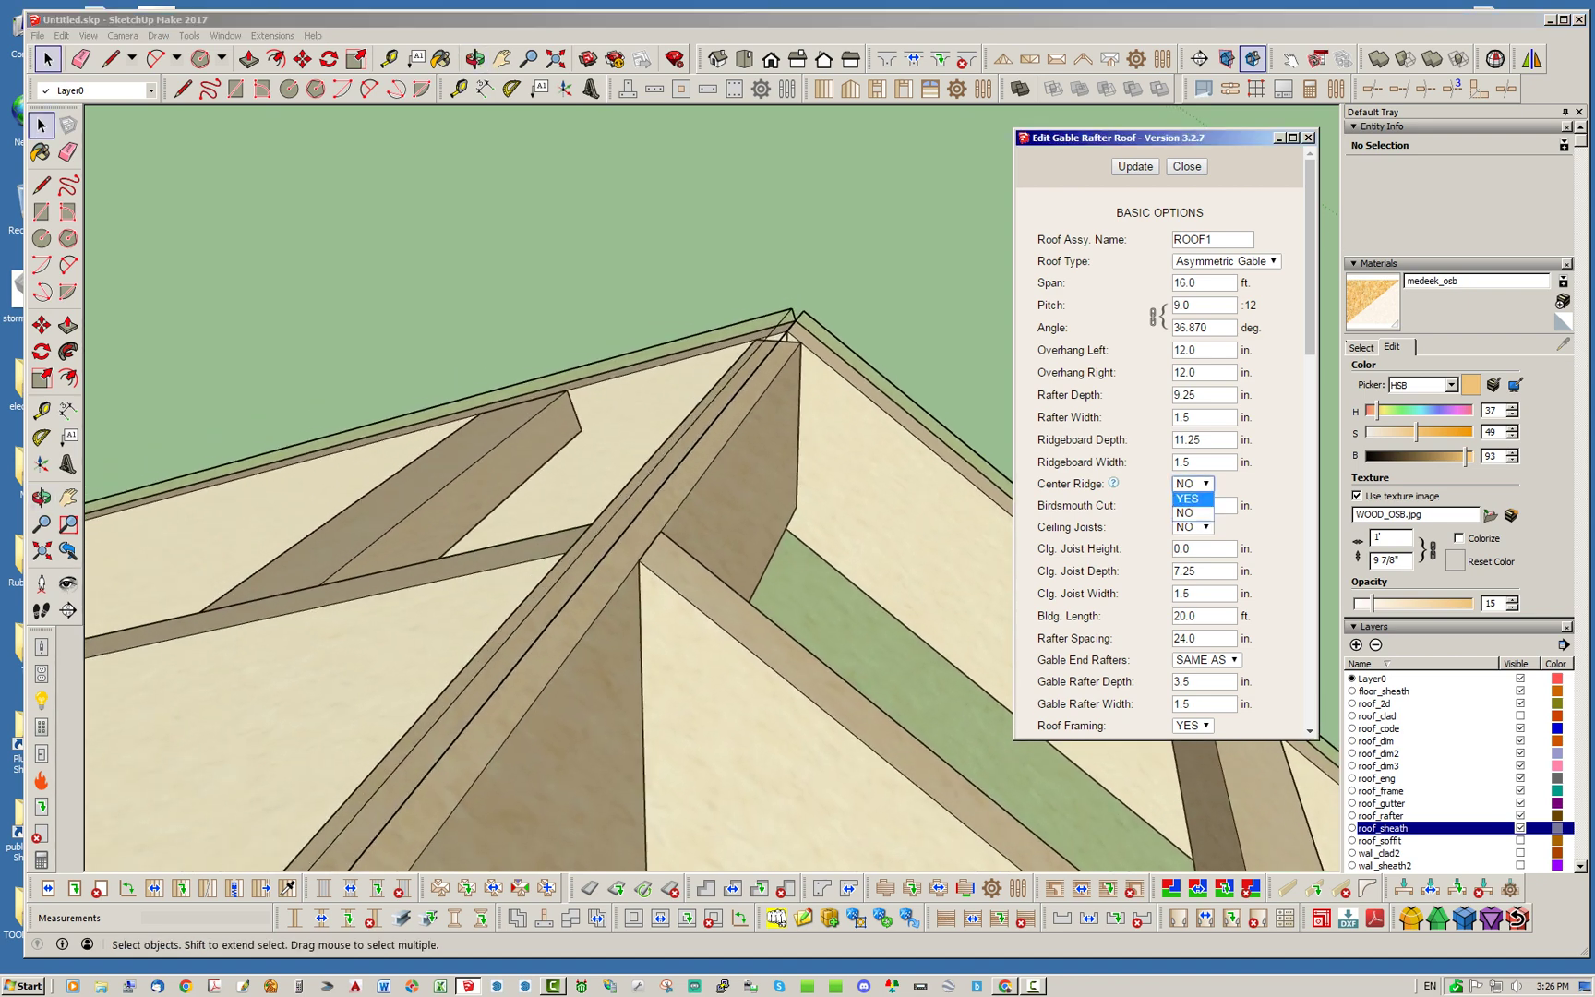
left_click(1188, 499)
left_click(1134, 166)
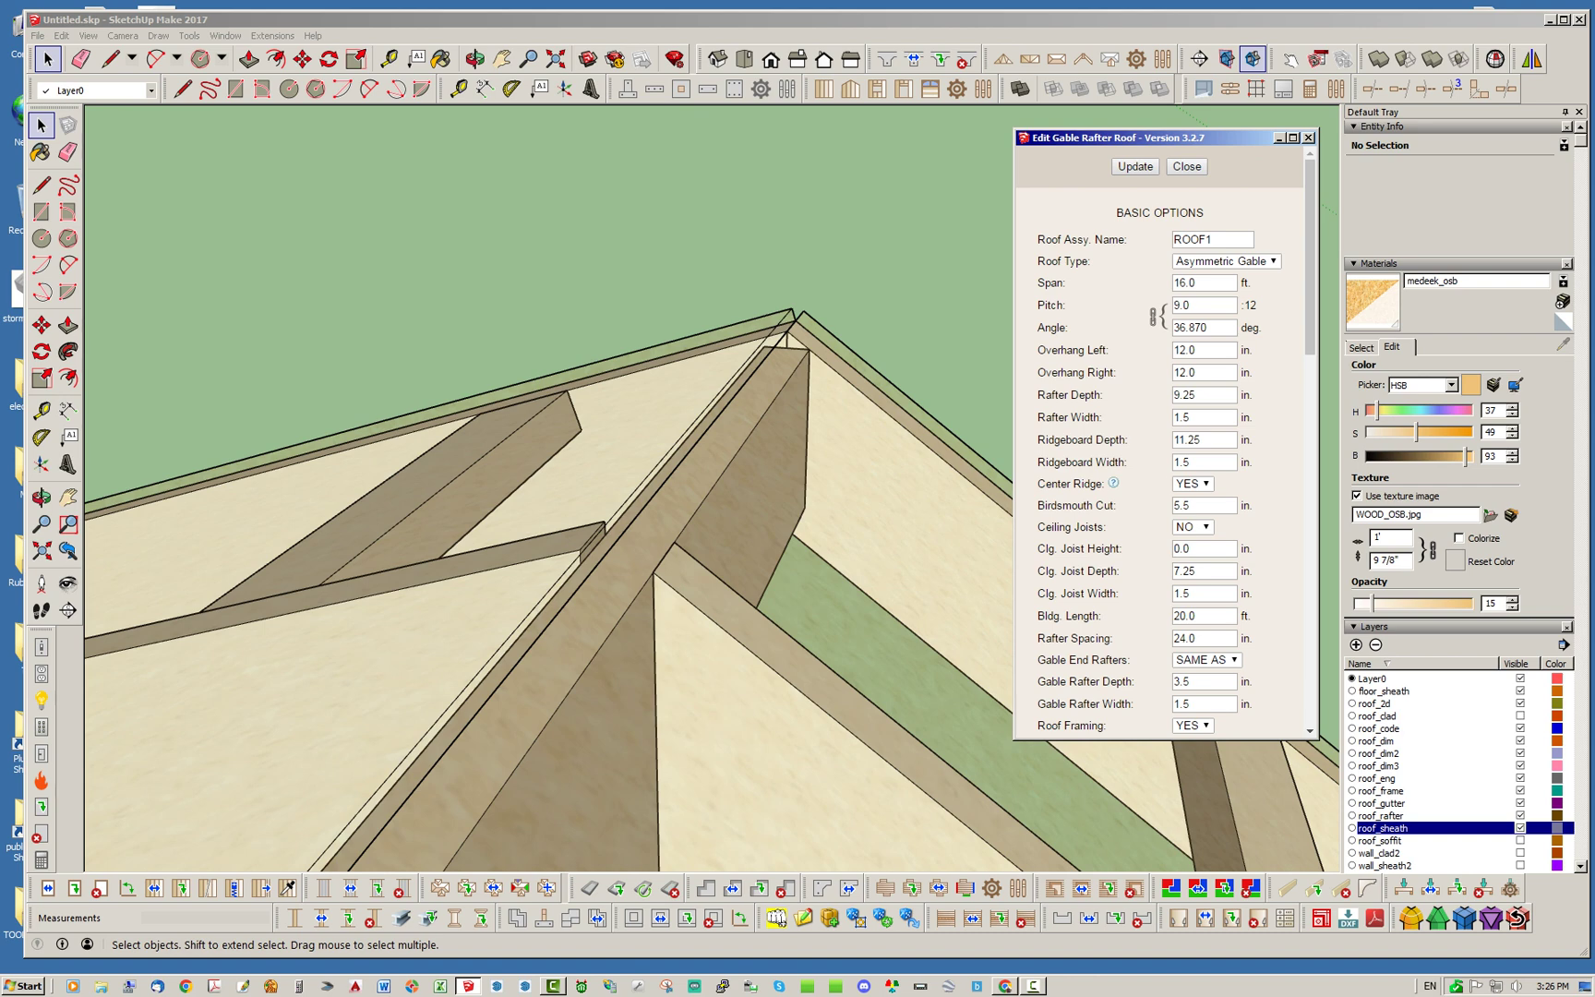
left_click(1192, 483)
left_click(1189, 513)
left_click(1135, 166)
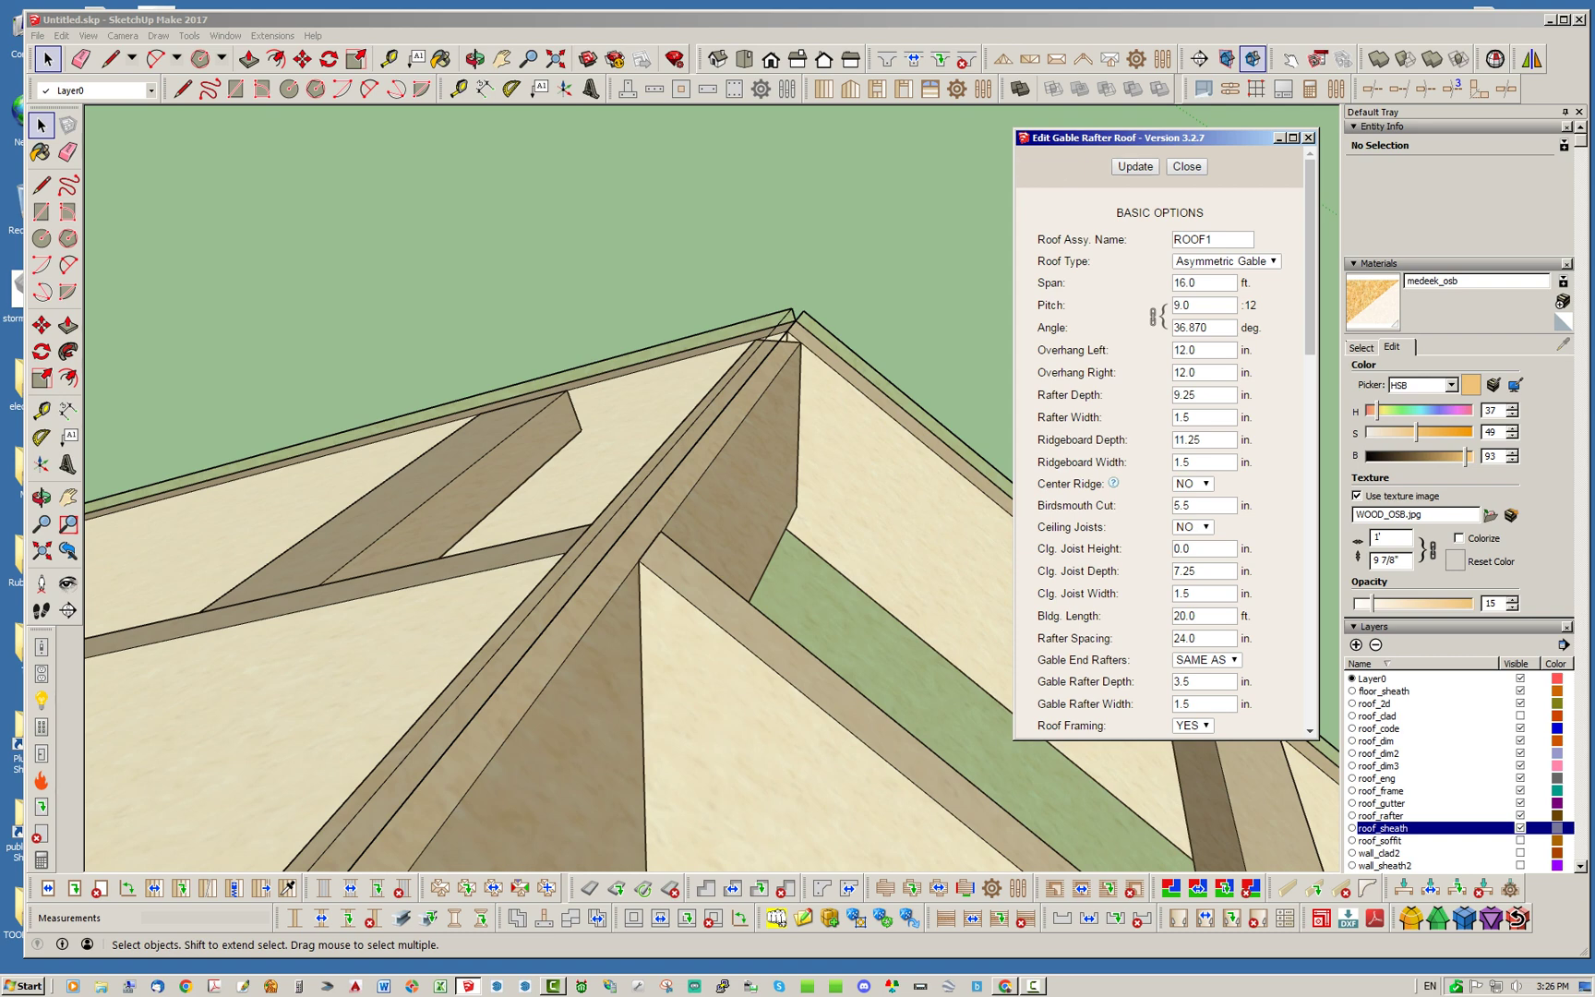
Step: Check the off-center ridge board from the other side of ROOF1 and close the gable roof settings
middle_click_drag(591, 553, 397, 508)
middle_click_drag(807, 514, 816, 512)
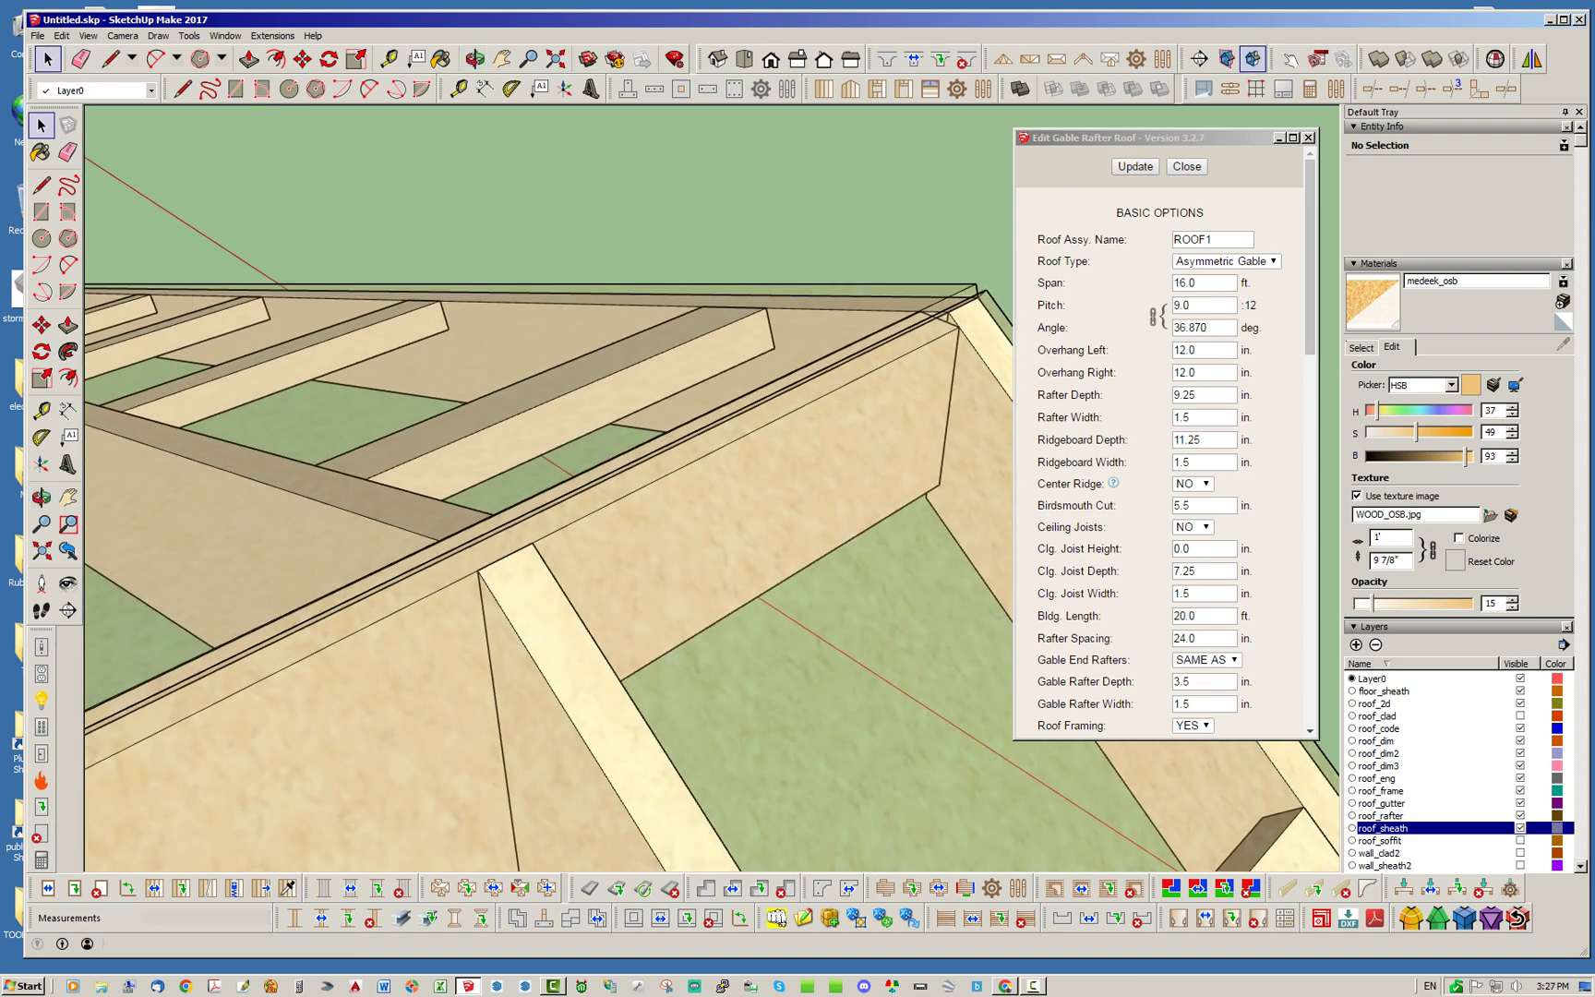
left_click(1187, 166)
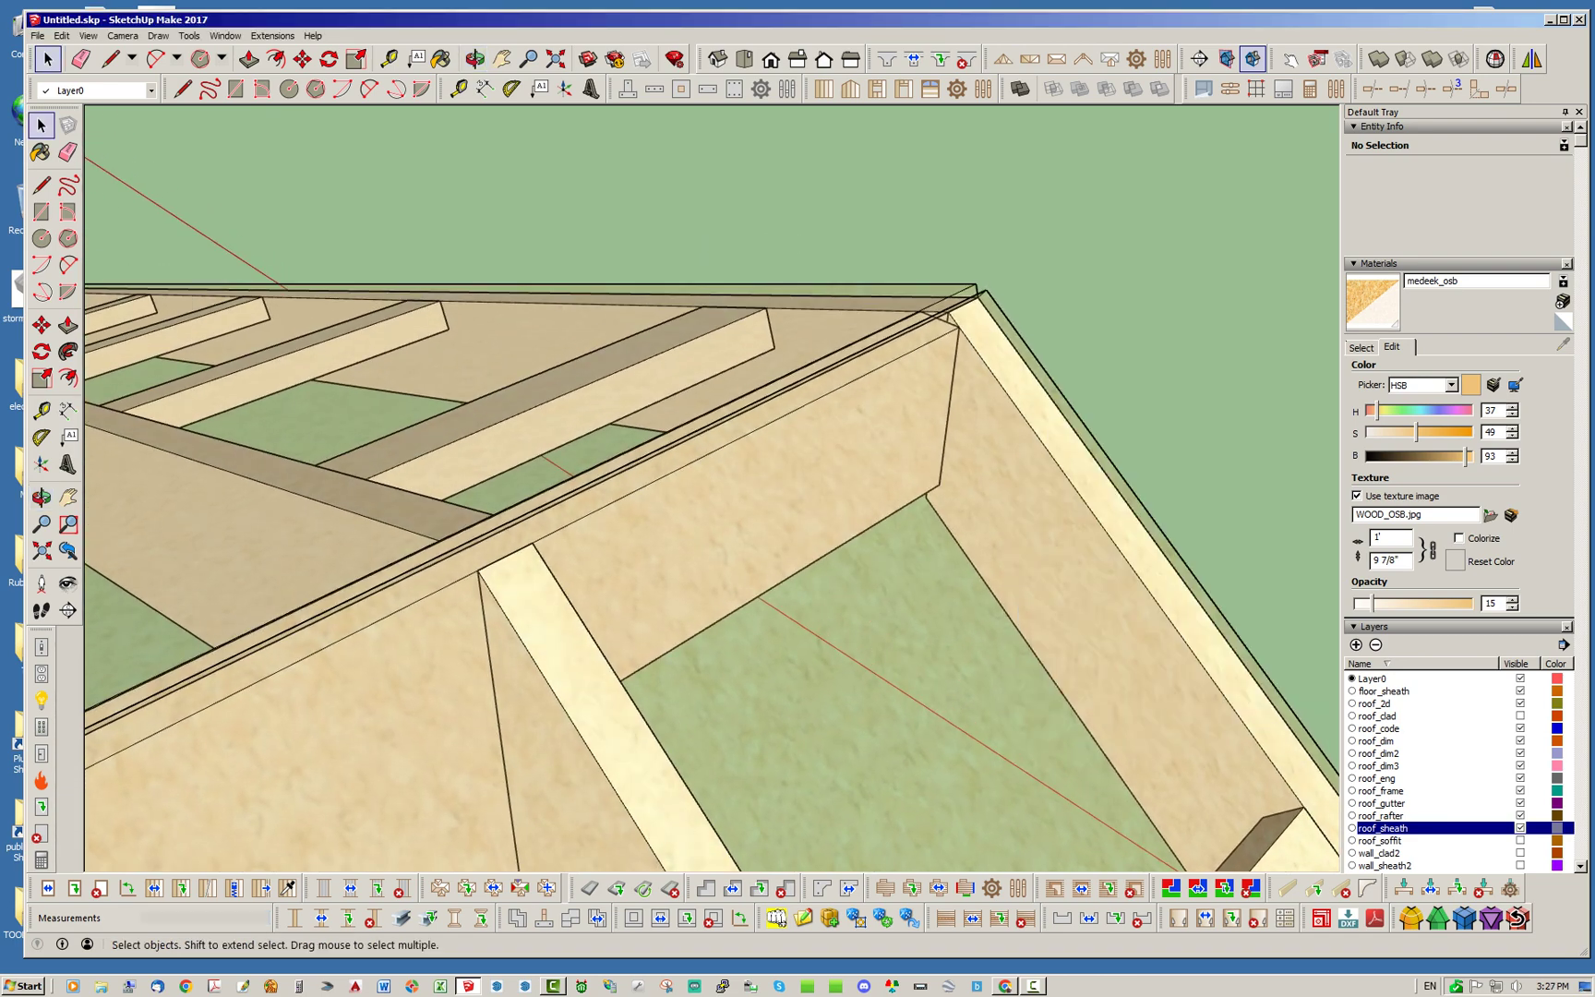
Step: Examine where the ridge board, hip rafters and common rafters meet at the end of the ROOF2 hip roof's ridge
scroll(988, 572, "down", 6)
middle_click_drag(988, 572, 609, 590)
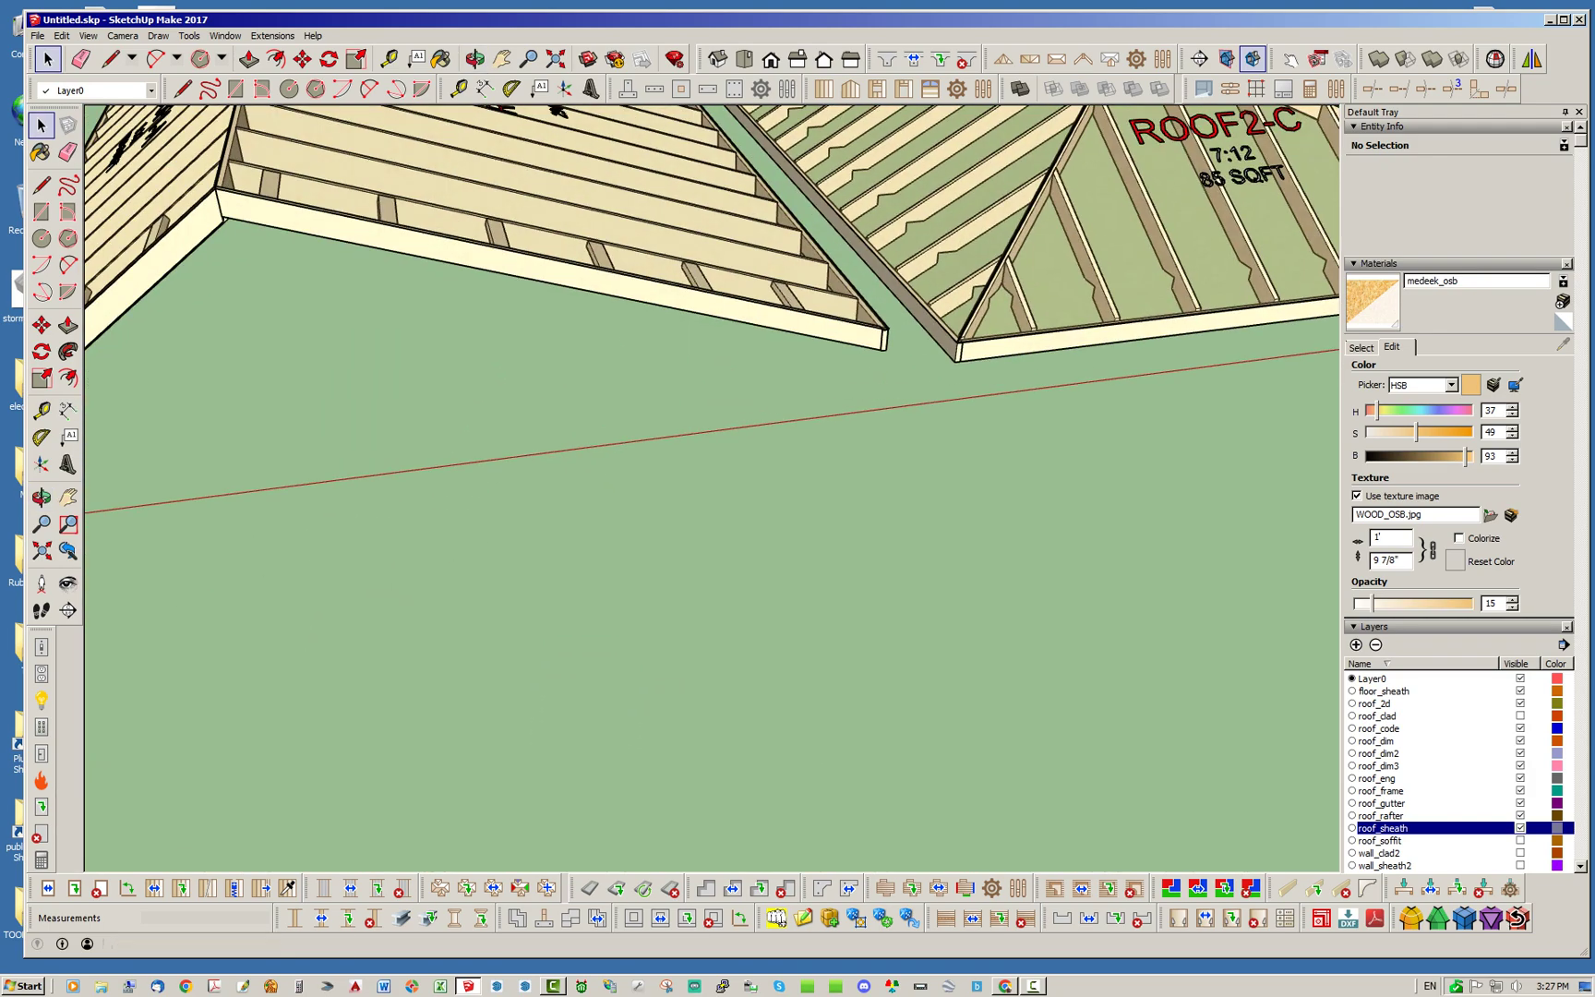
scroll(651, 439, "down", 5)
scroll(650, 439, "up", 10)
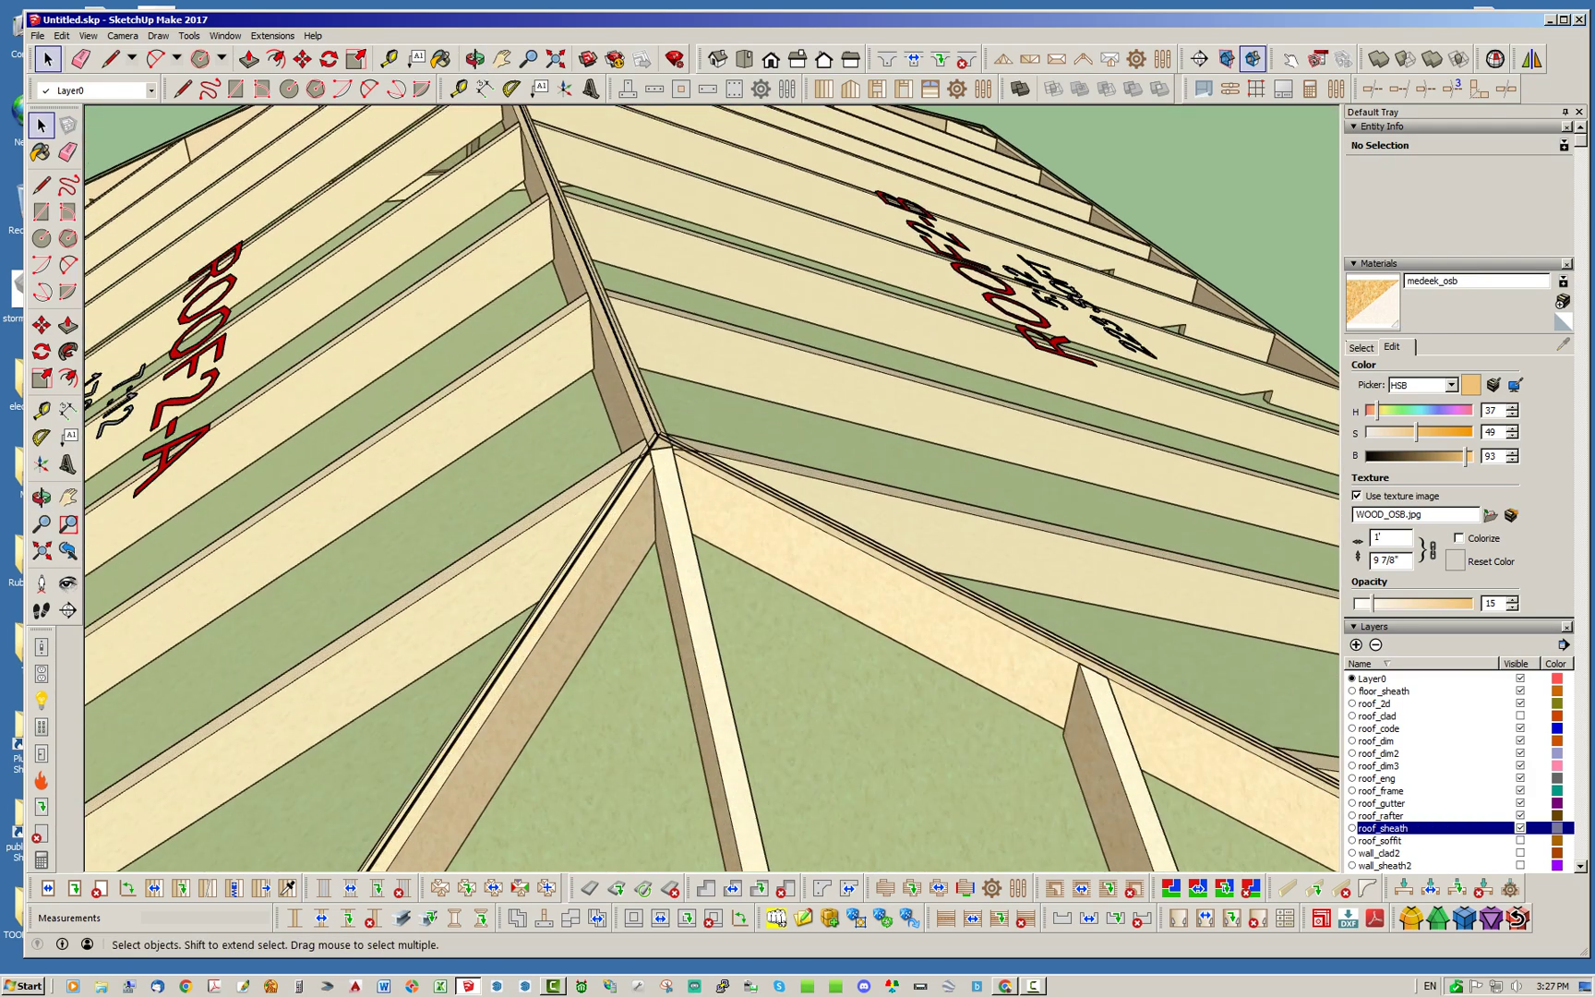
scroll(666, 449, "up", 6)
middle_click_drag(667, 449, 771, 370)
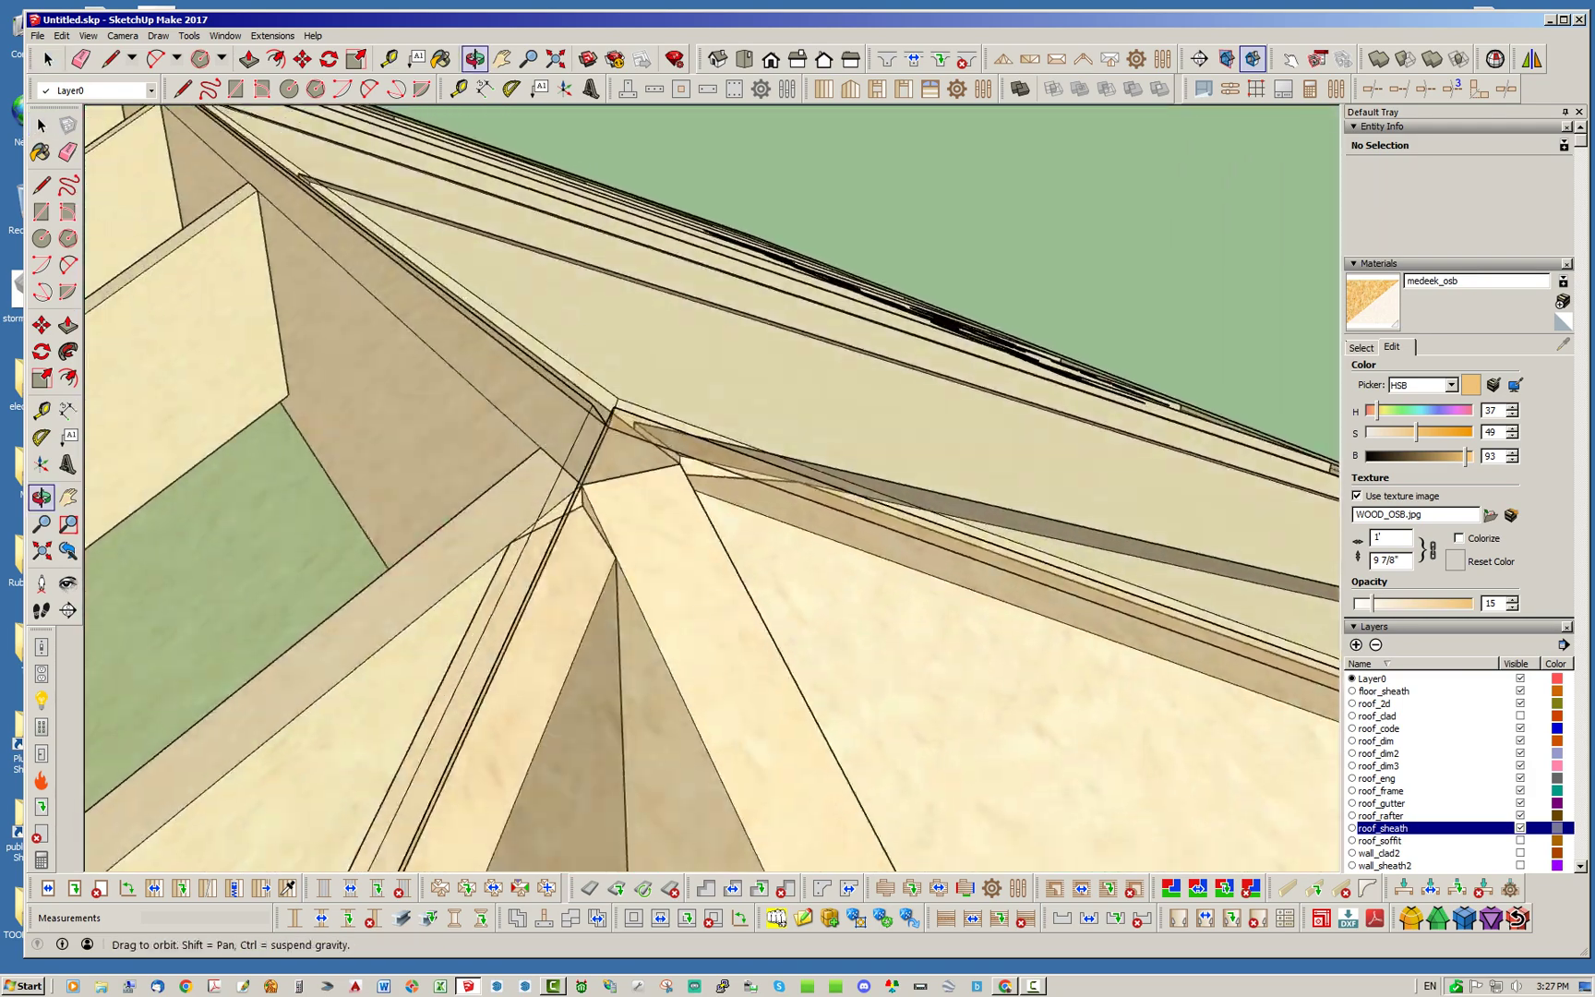
scroll(683, 495, "up", 3)
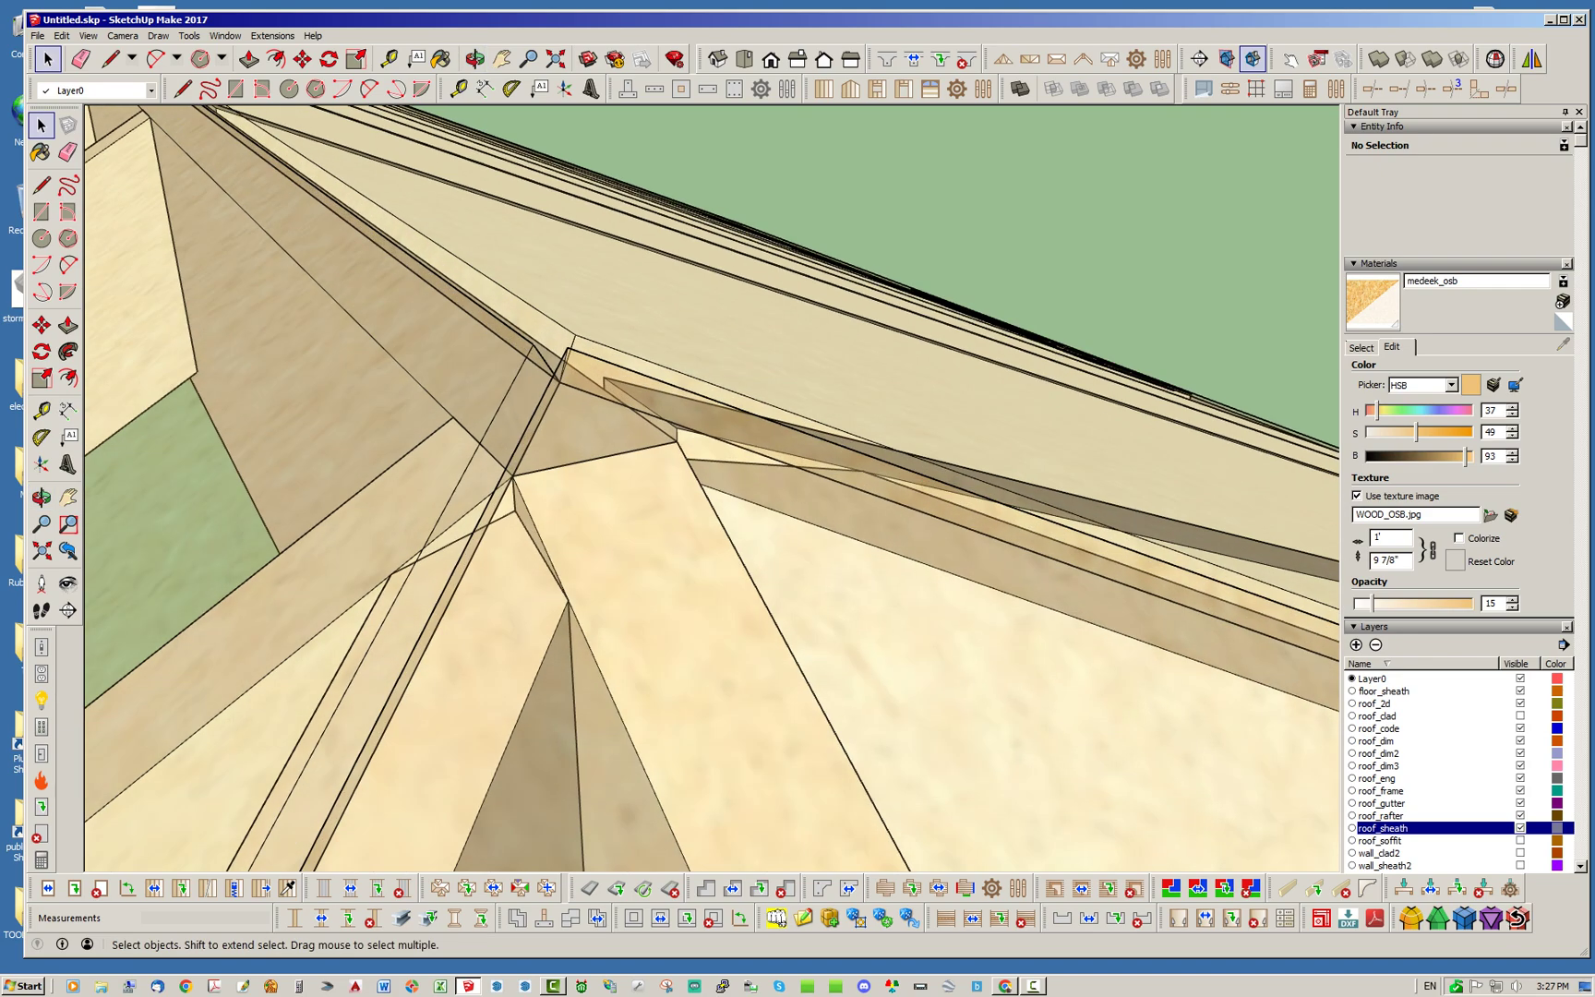
scroll(627, 485, "down", 4)
middle_click_drag(628, 484, 471, 286)
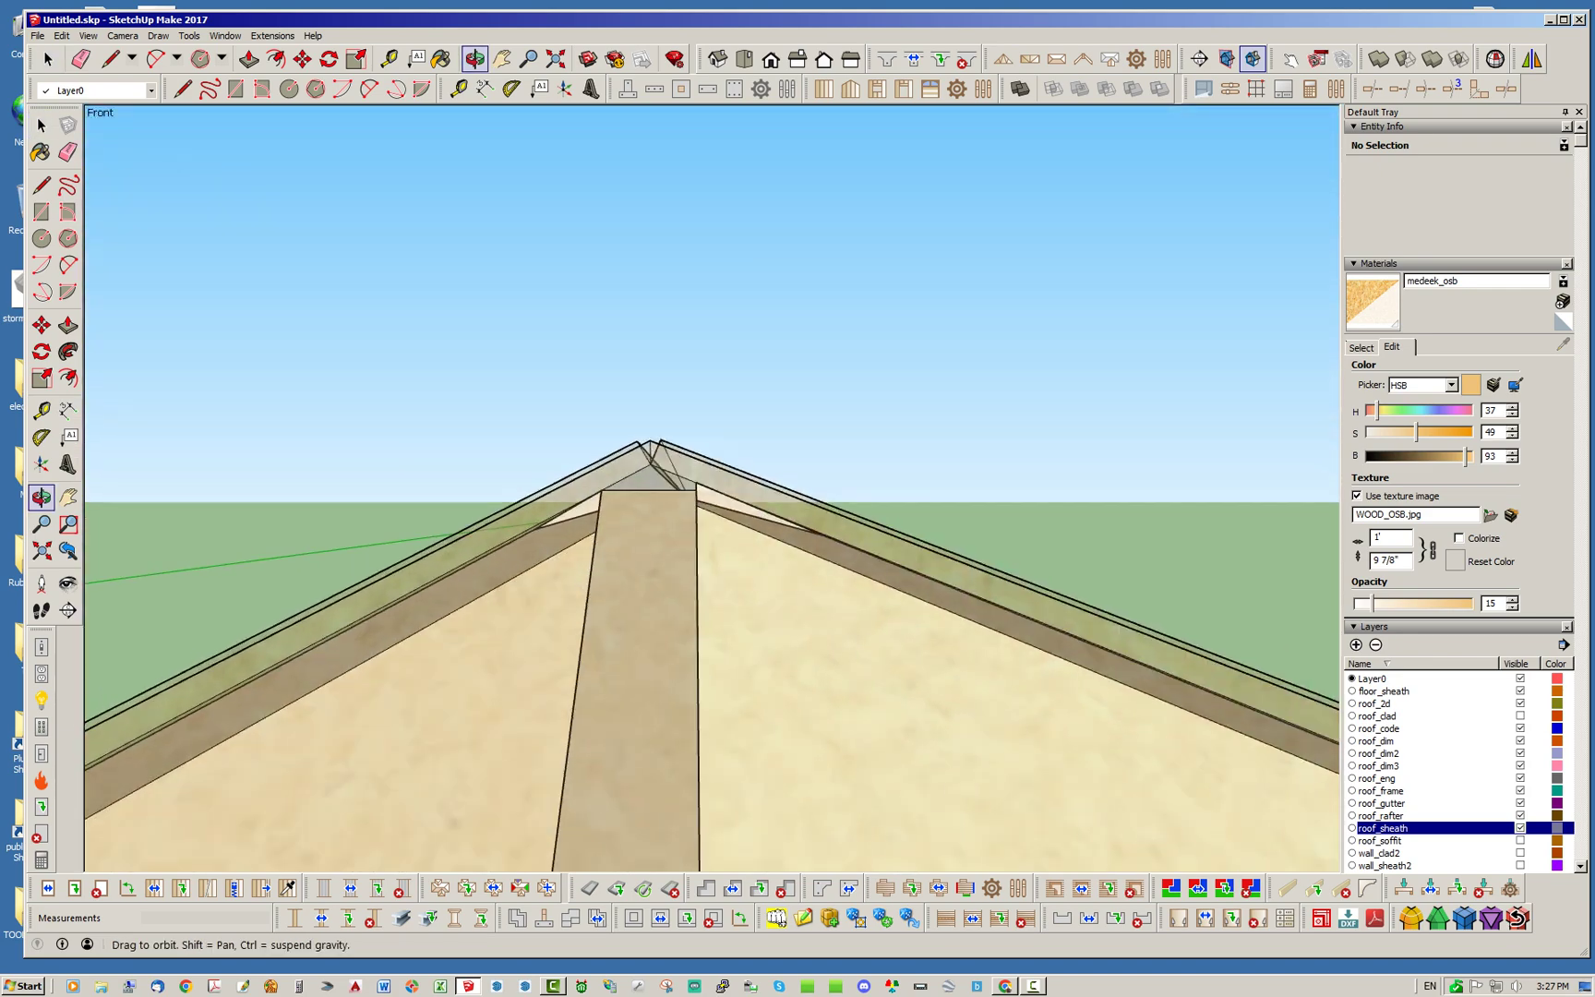
middle_click_drag(646, 415, 651, 383)
scroll(650, 475, "up", 3)
middle_click_drag(650, 475, 725, 628)
scroll(724, 628, "down", 4)
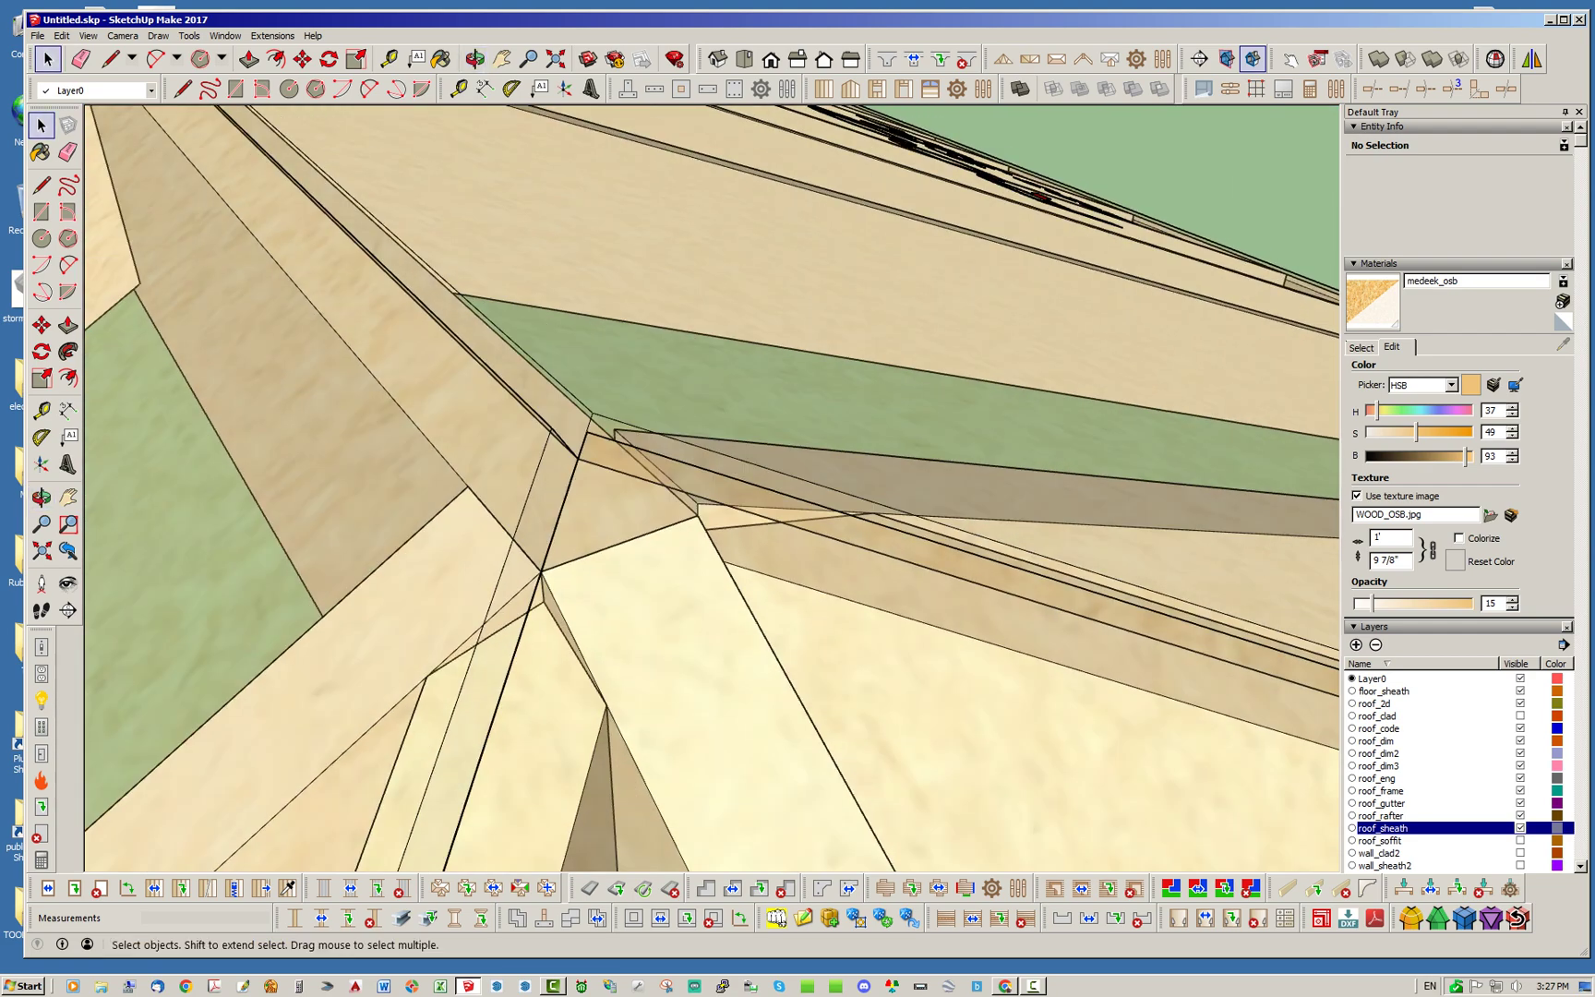
Step: Set Center Ridge to NO for the ROOF2 hip roof, regenerate it, and close its settings after checking the ridge end
right_click(673, 580)
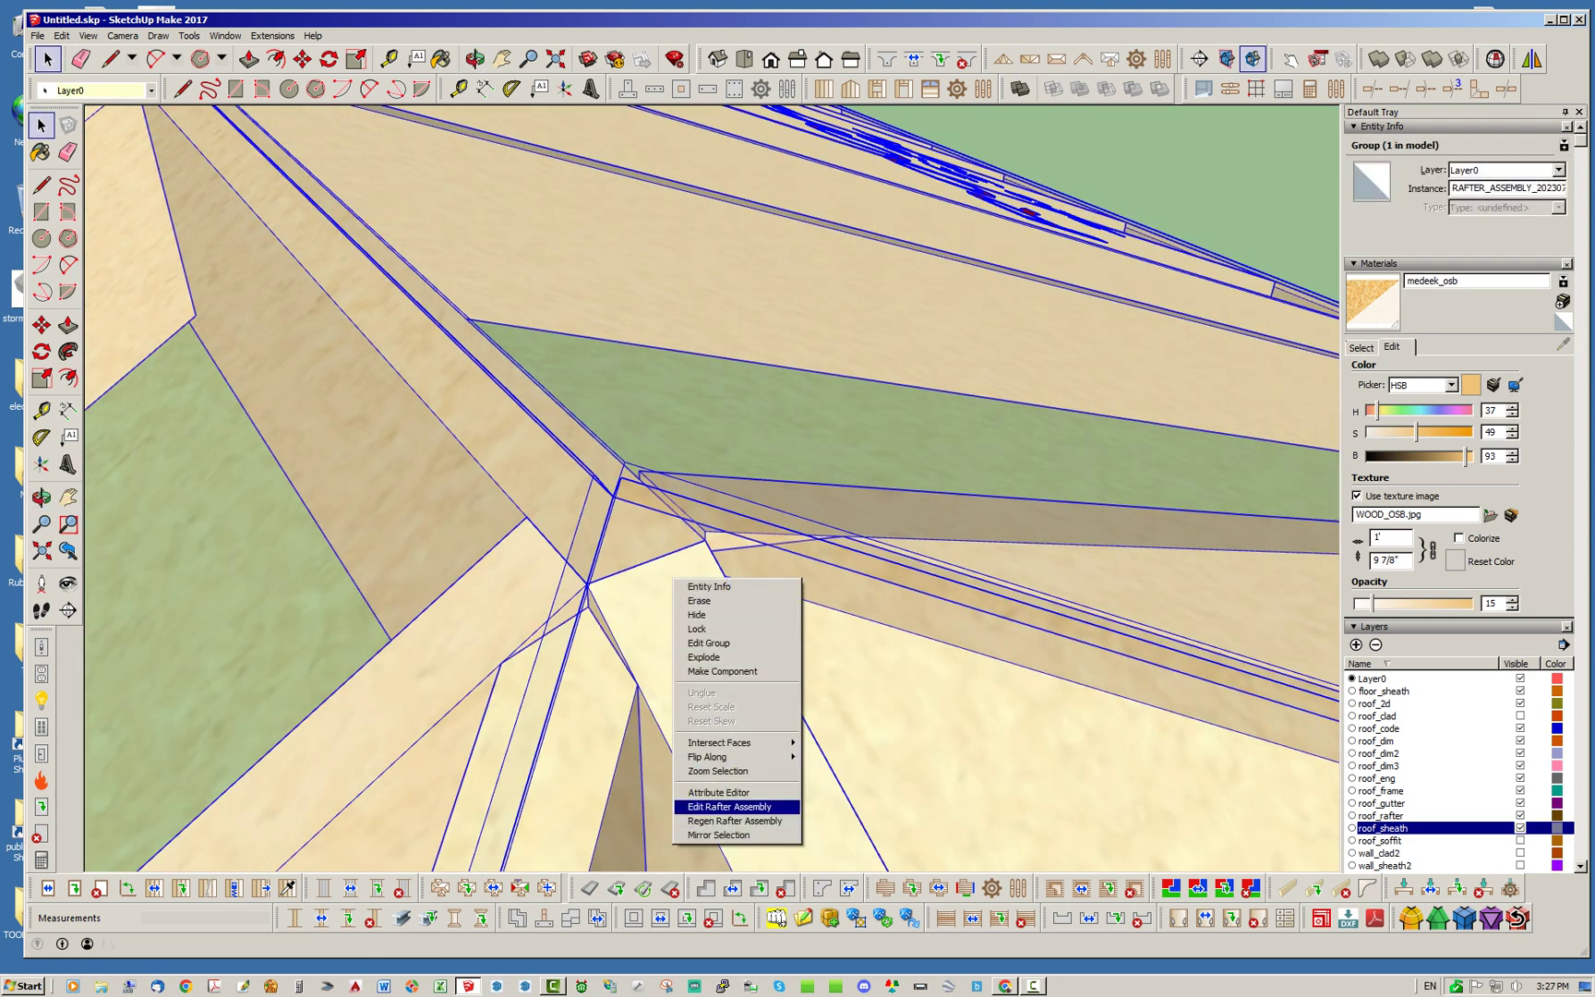
left_click(729, 805)
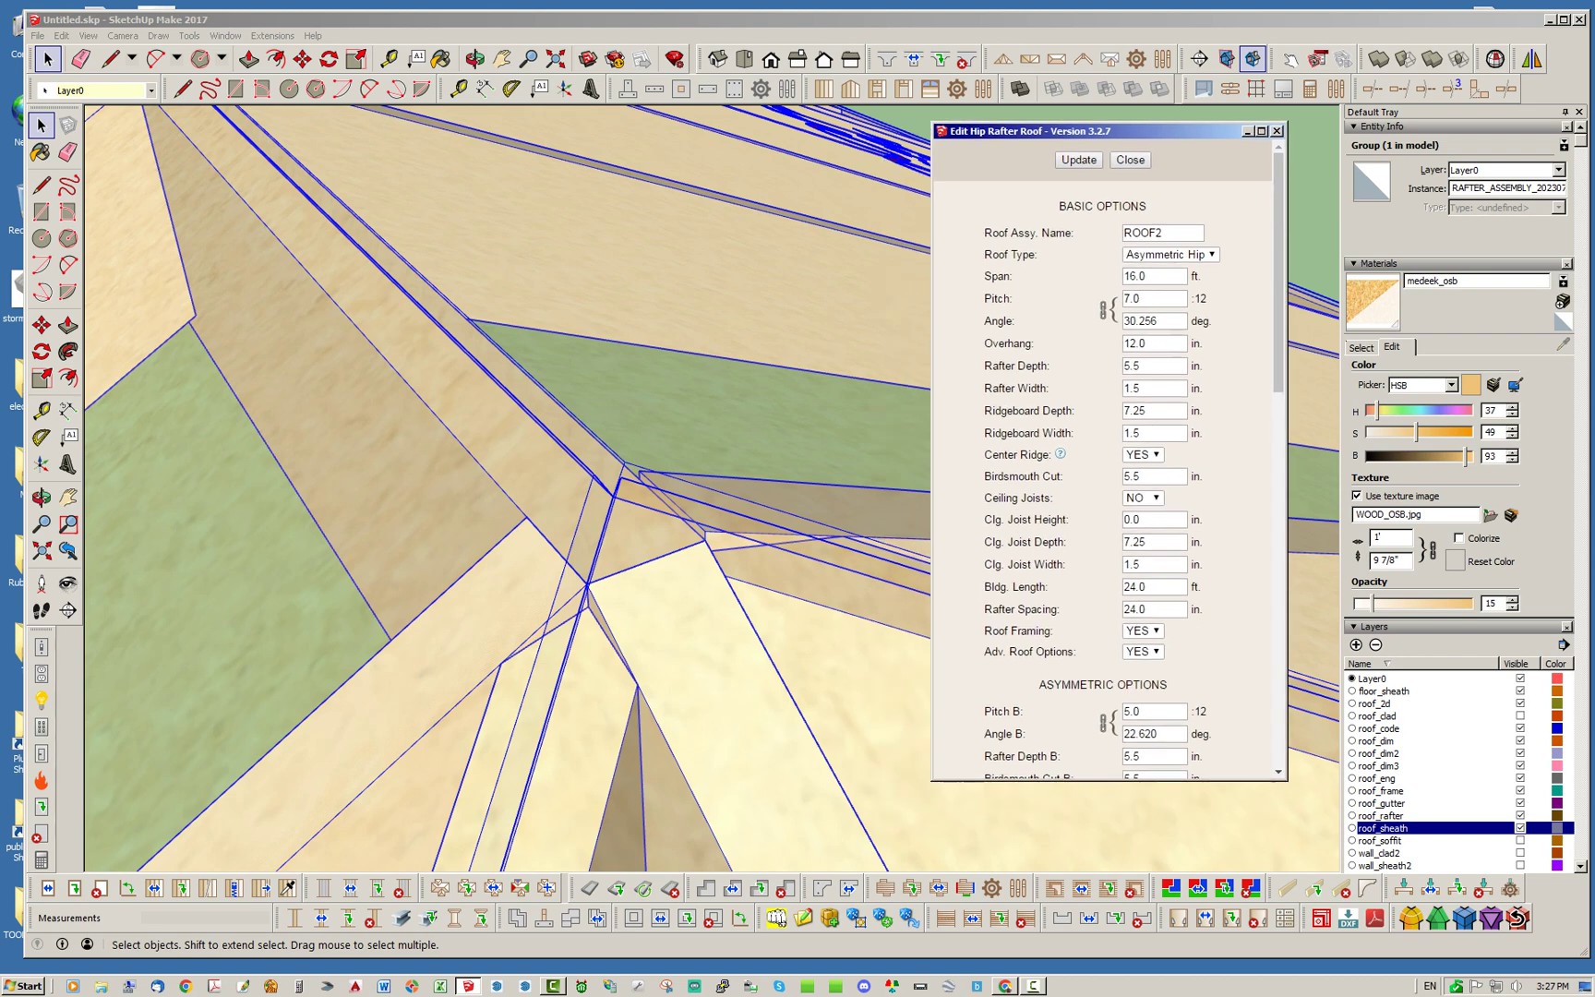
left_click(1143, 455)
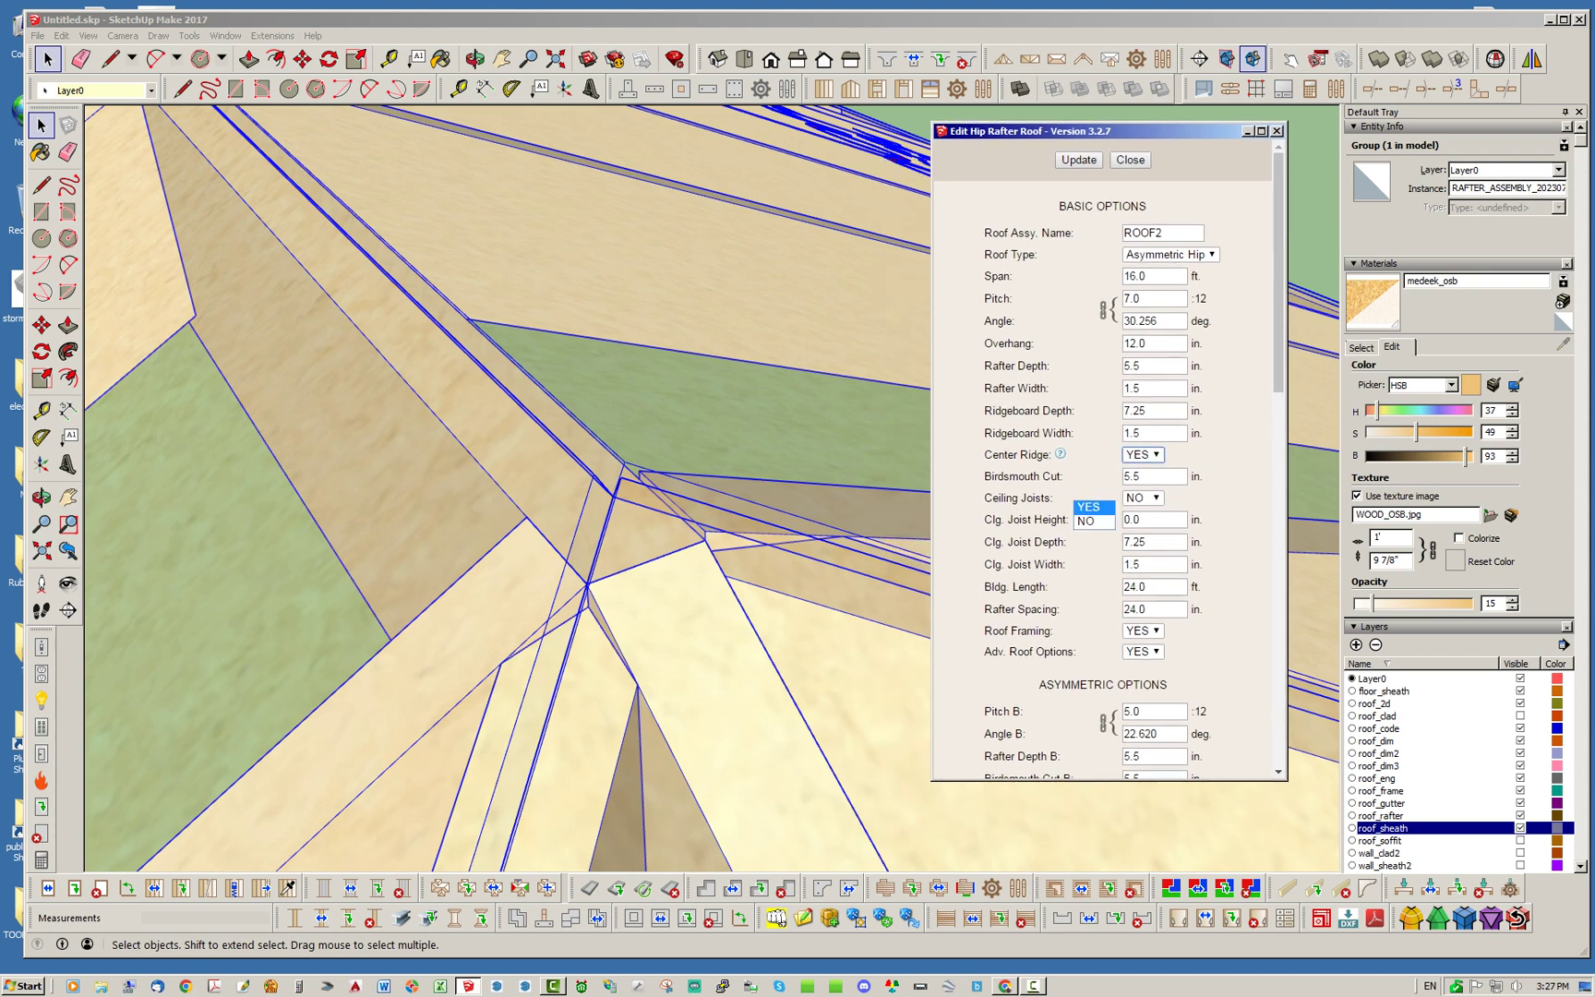
left_click(1144, 455)
left_click(1143, 455)
key("Return")
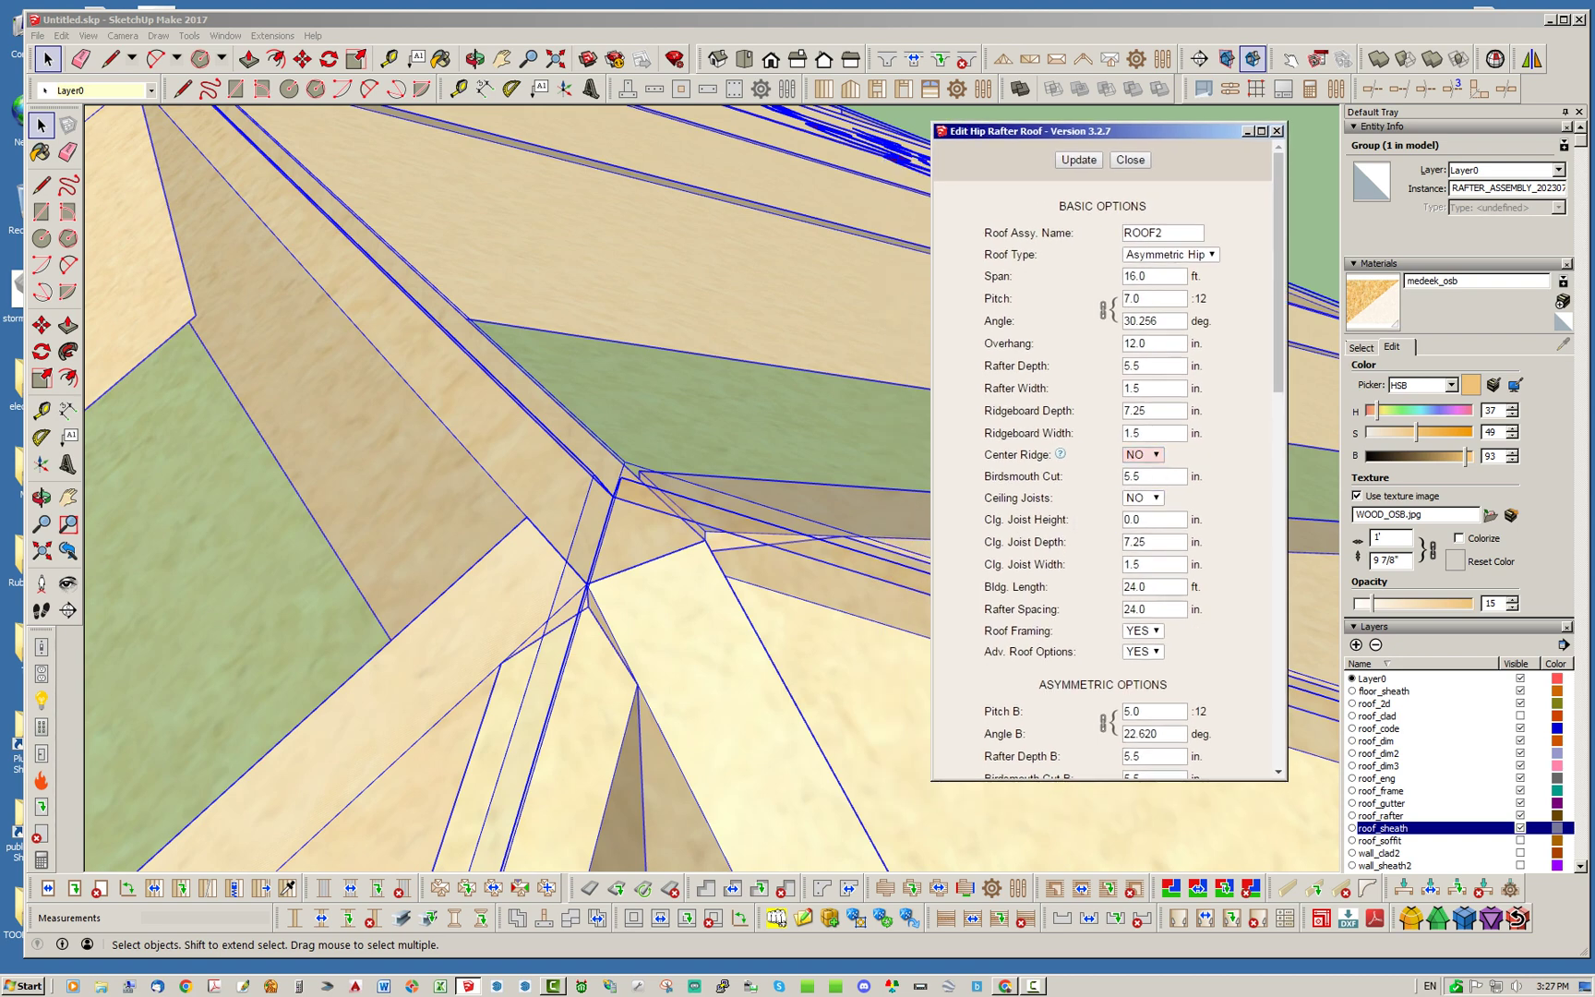
left_click(1078, 160)
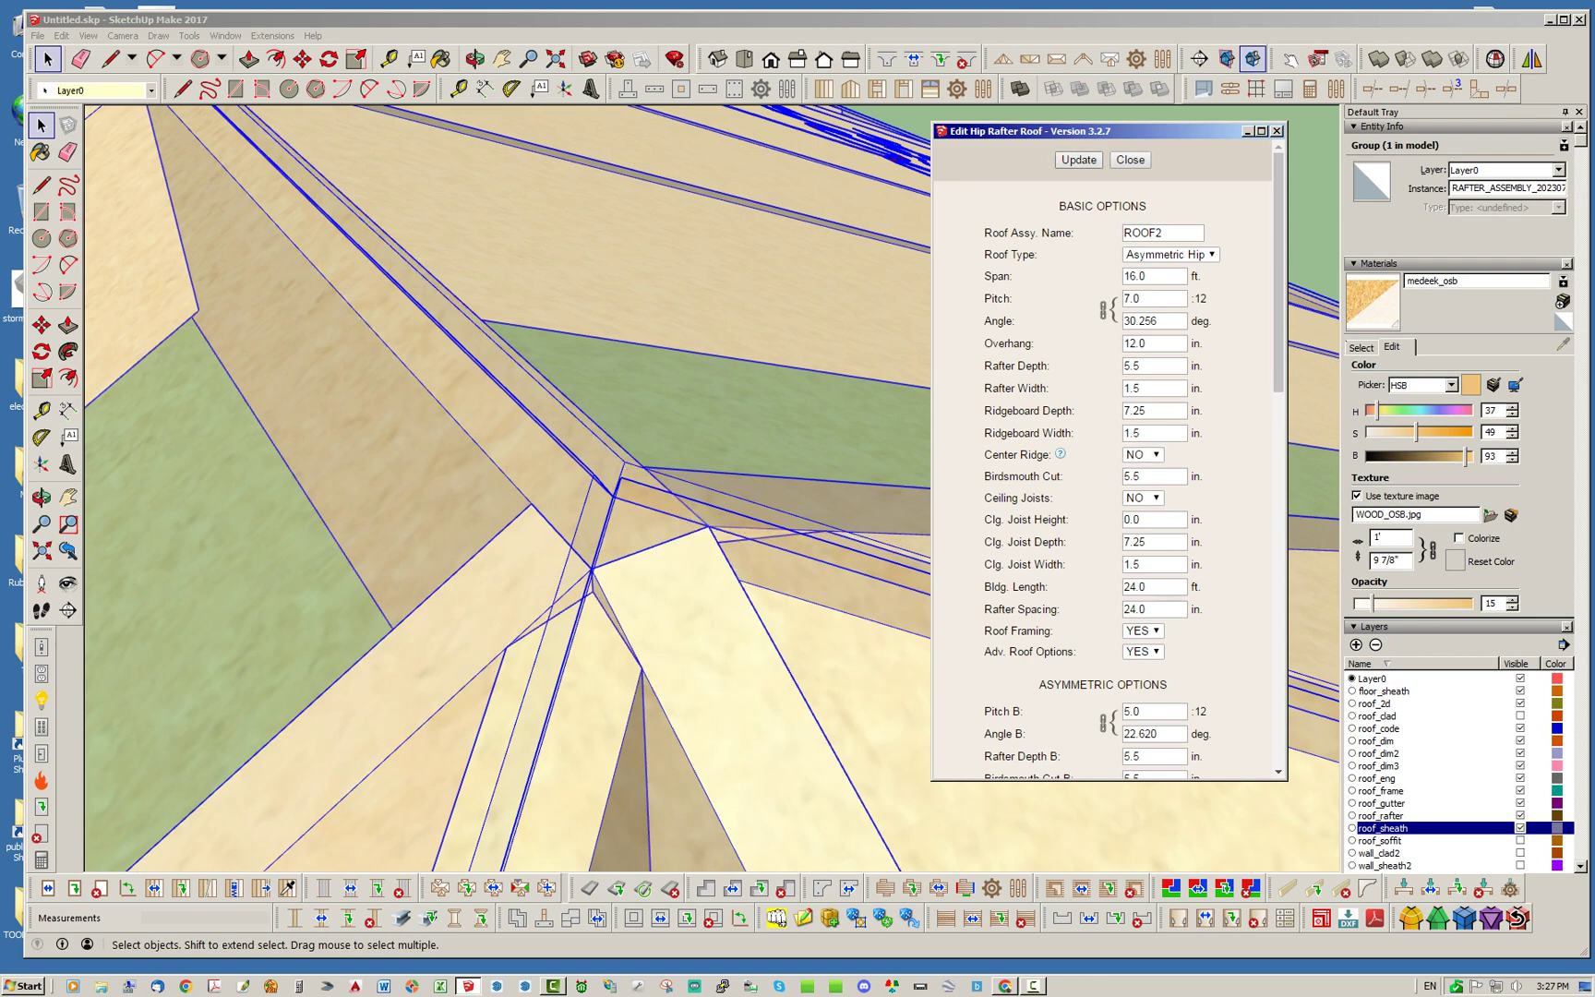
mouse_move(646, 517)
middle_mouse_down()
mouse_move(471, 434)
mouse_move(563, 475)
middle_mouse_up()
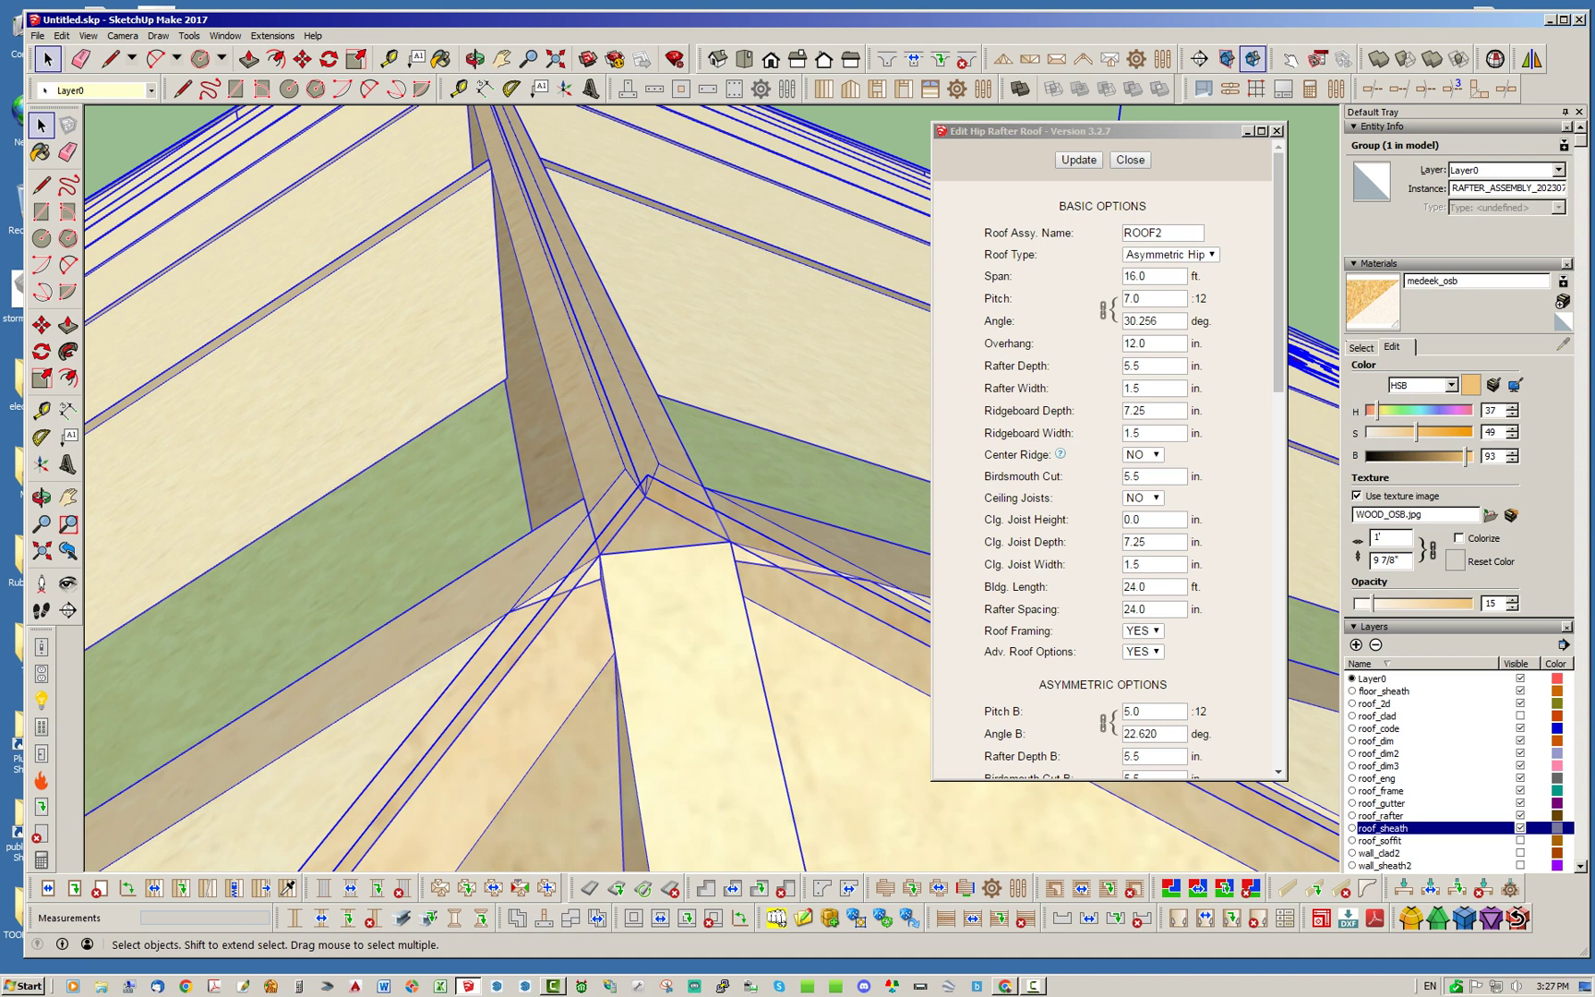
left_click(1130, 159)
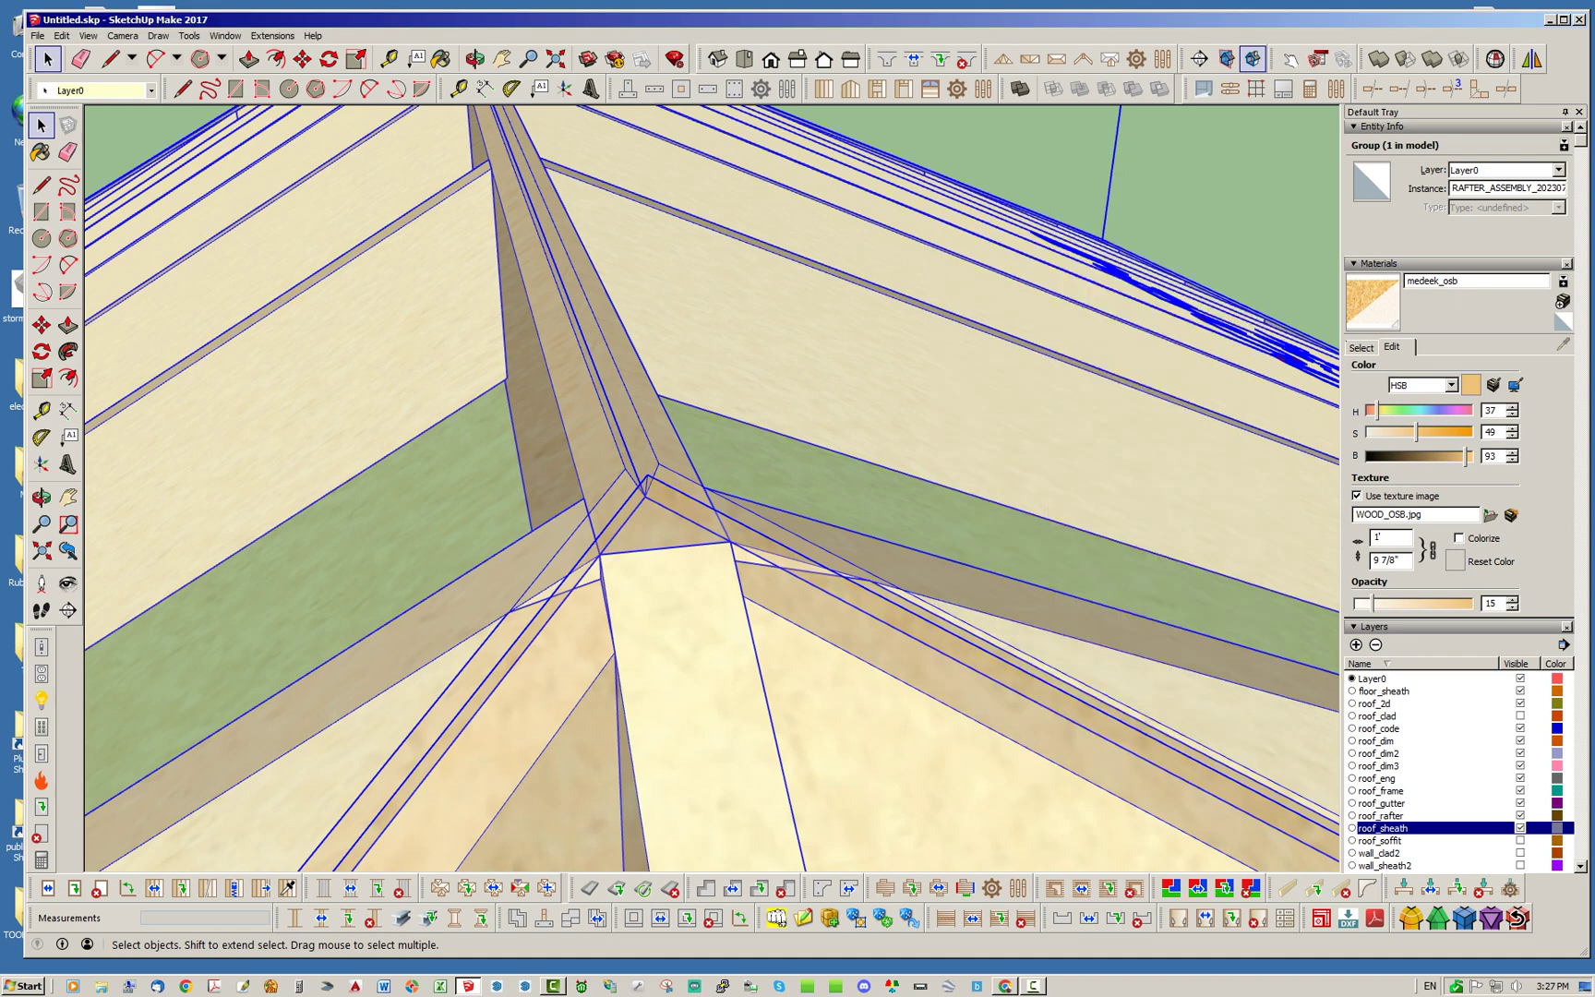
Step: Examine the joint between the ridge board, hip rafters and common rafter of ROOF2 close up and from farther away
middle_click_drag(637, 434, 647, 674)
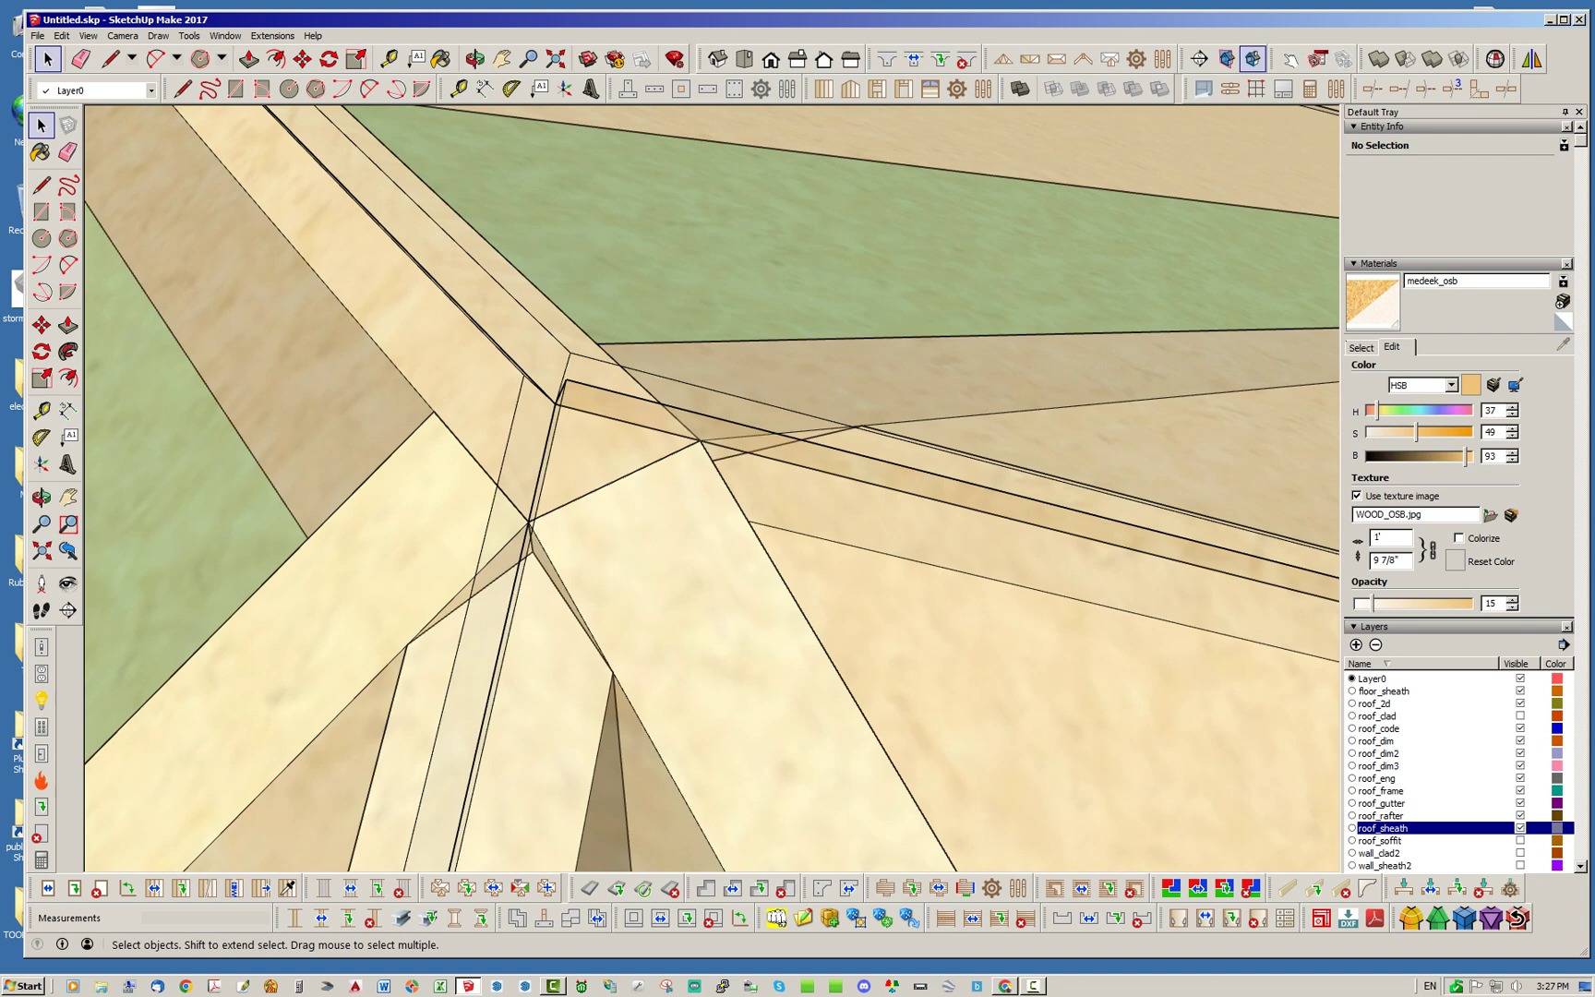
middle_click_drag(738, 517, 609, 536)
scroll(609, 536, "down", 6)
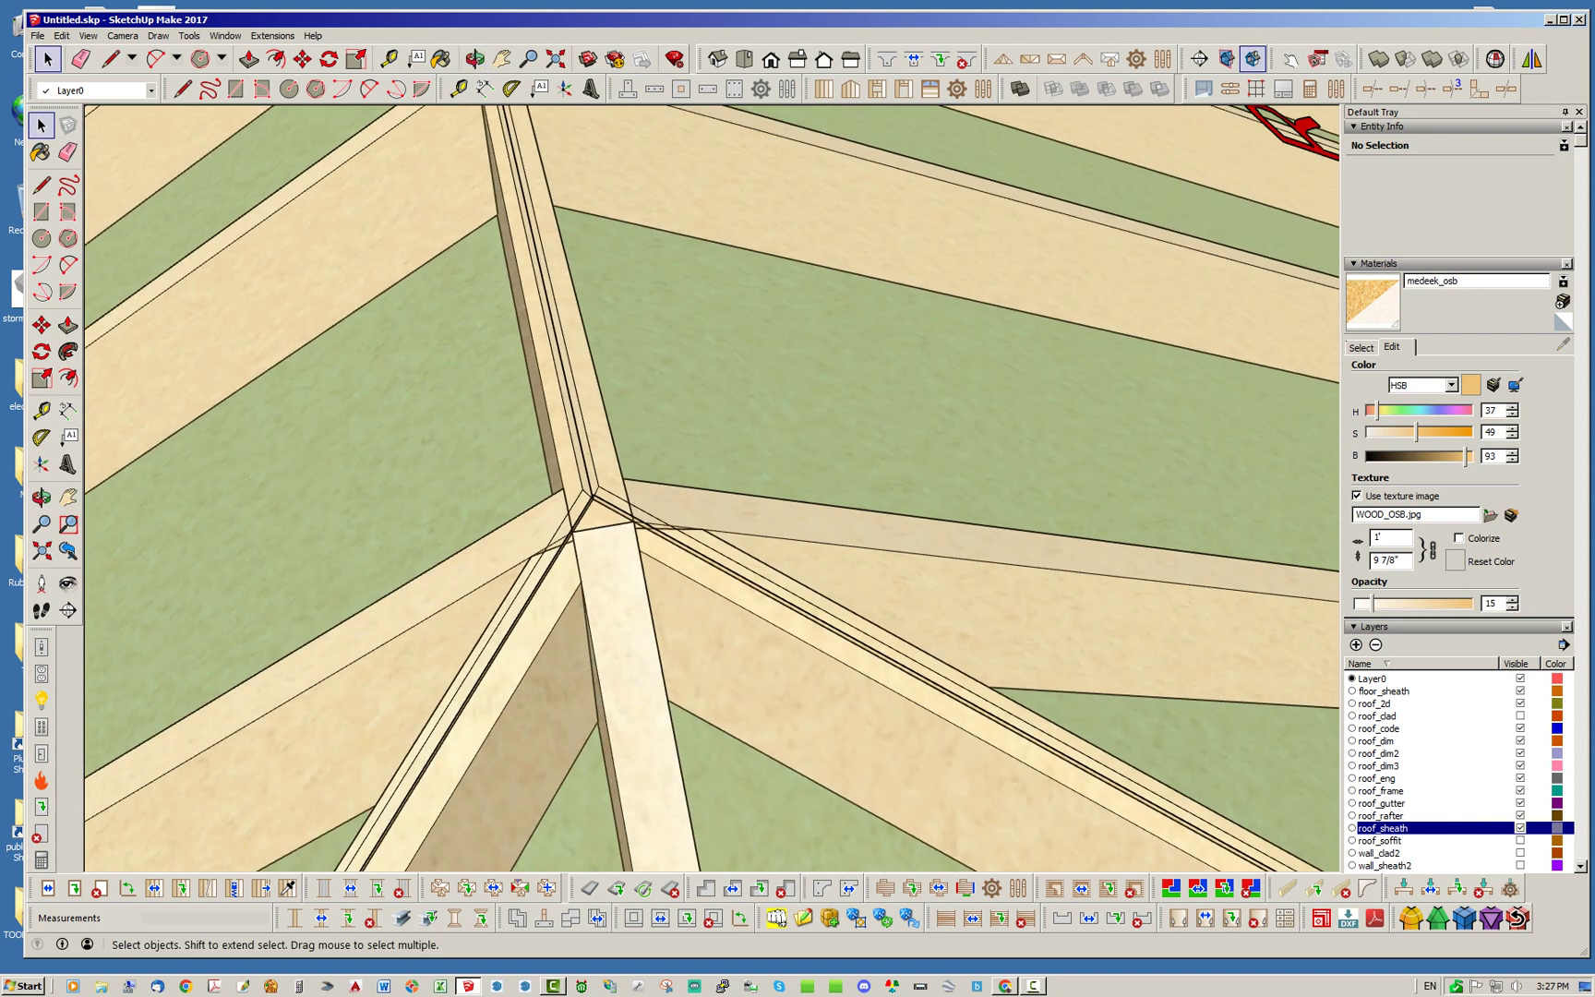
scroll(600, 498, "down", 8)
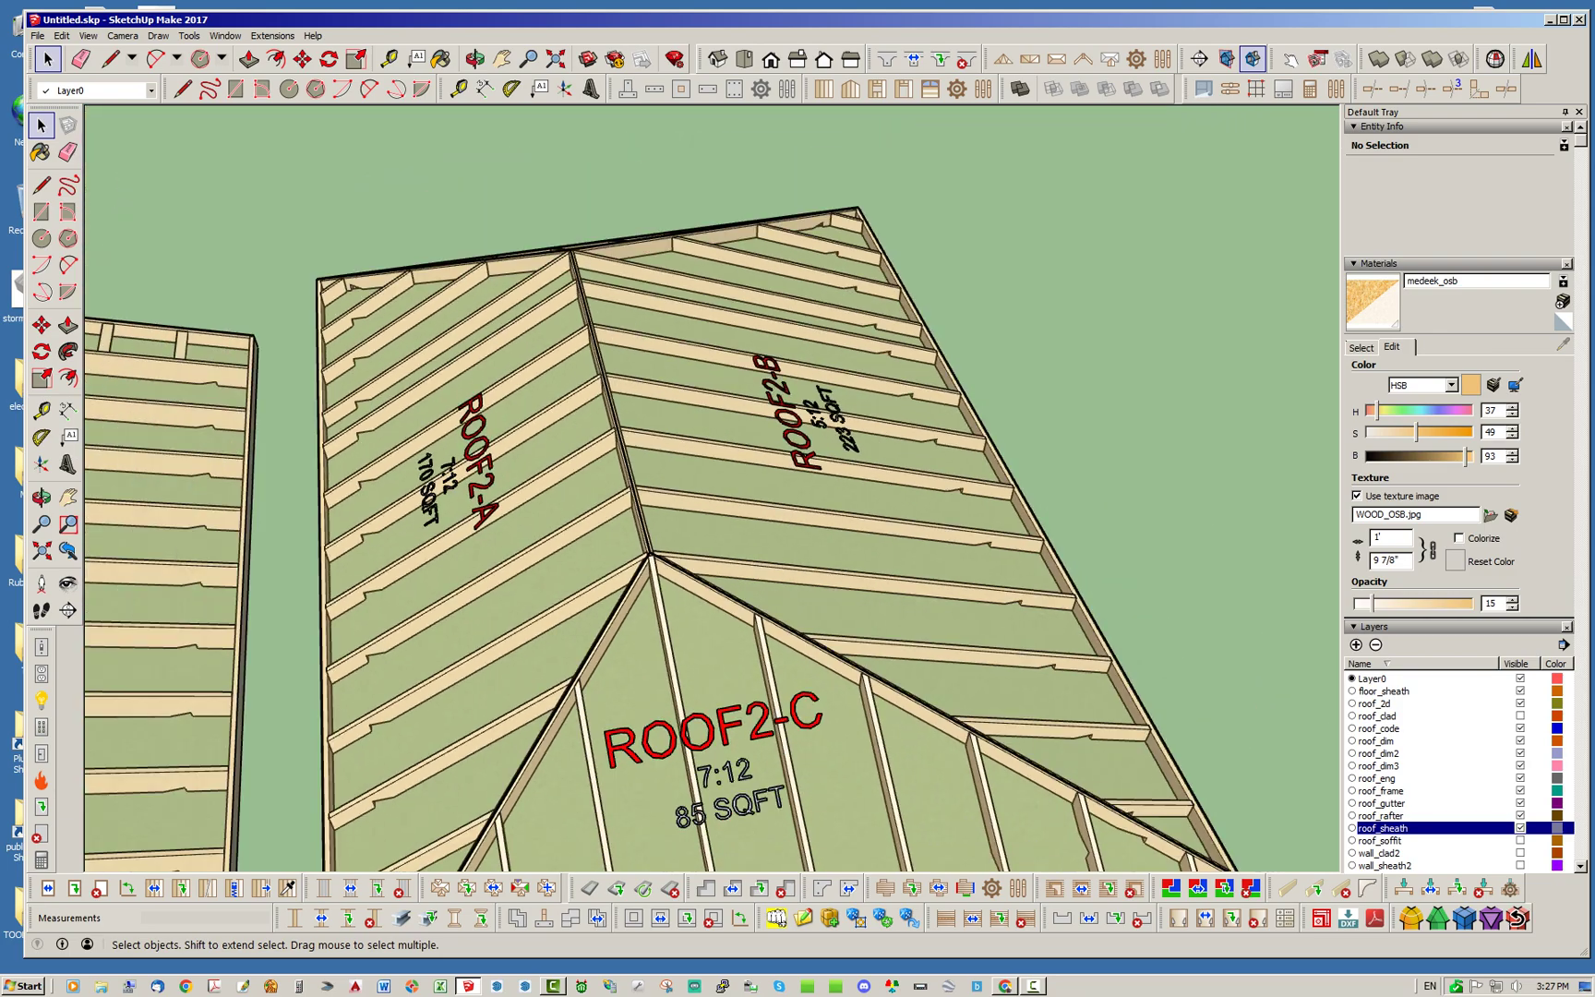
Step: Look over the ROOF1 gable and ROOF2 hip framing together from several sides, focusing on the ridge end above ROOF2-C
middle_click_drag(646, 498, 646, 462)
middle_click_drag(600, 554, 851, 468)
scroll(851, 469, "down", 5)
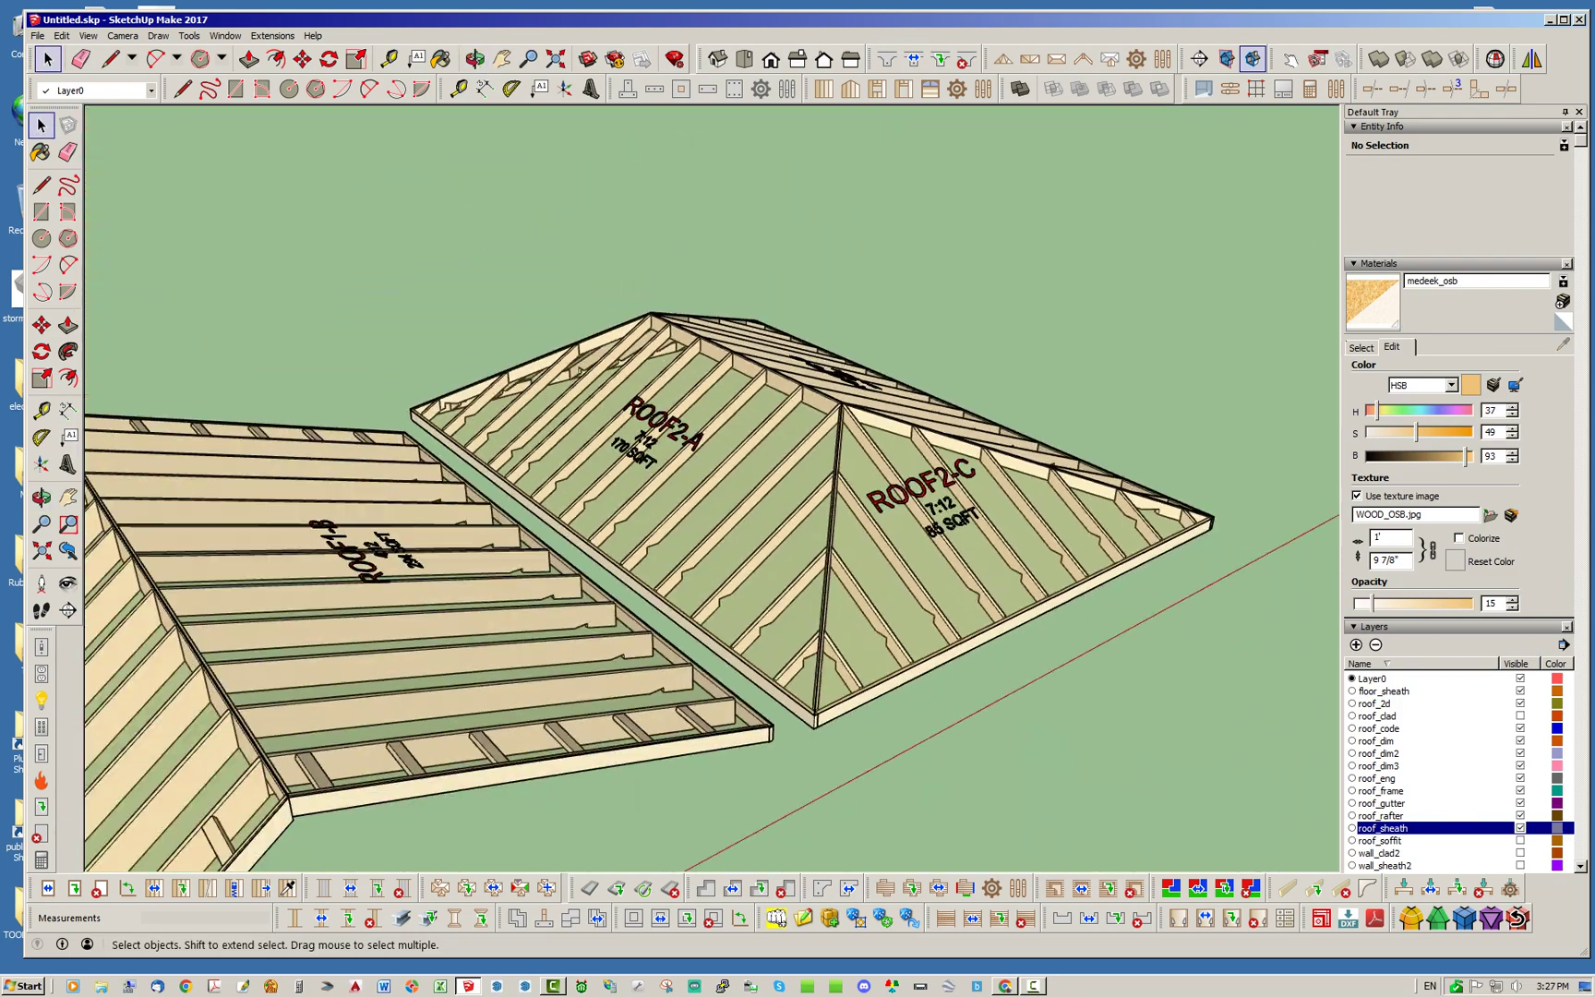
middle_click_drag(1200, 553, 932, 627)
scroll(932, 637, "up", 2)
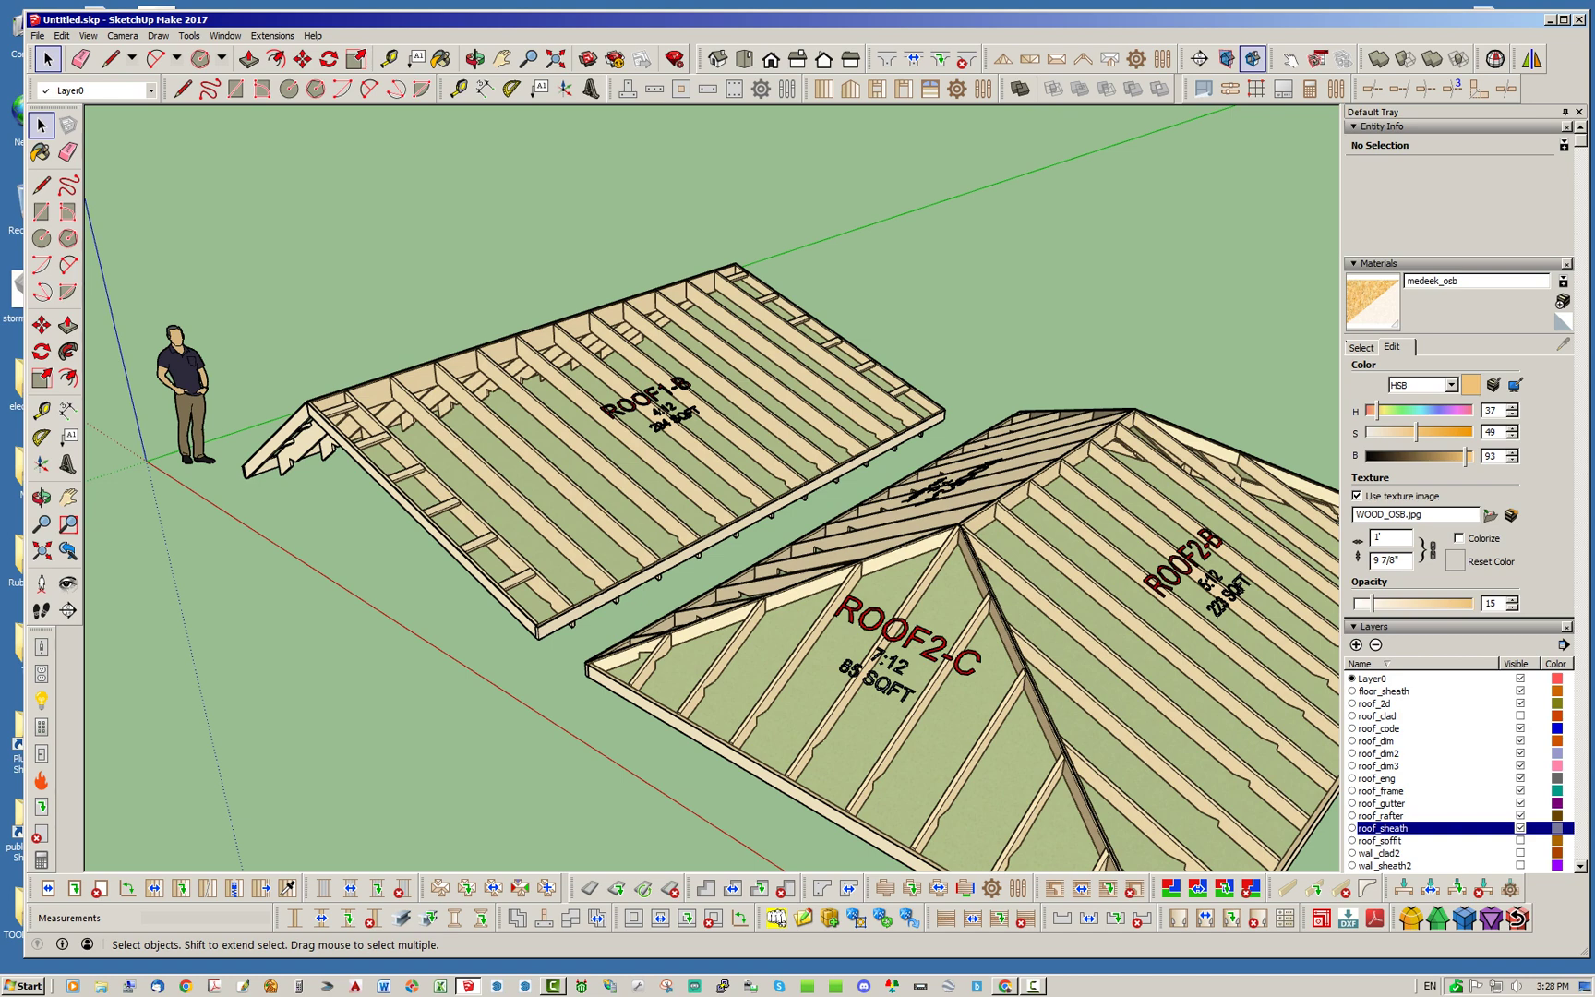
scroll(713, 489, "up", 5)
scroll(713, 488, "down", 5)
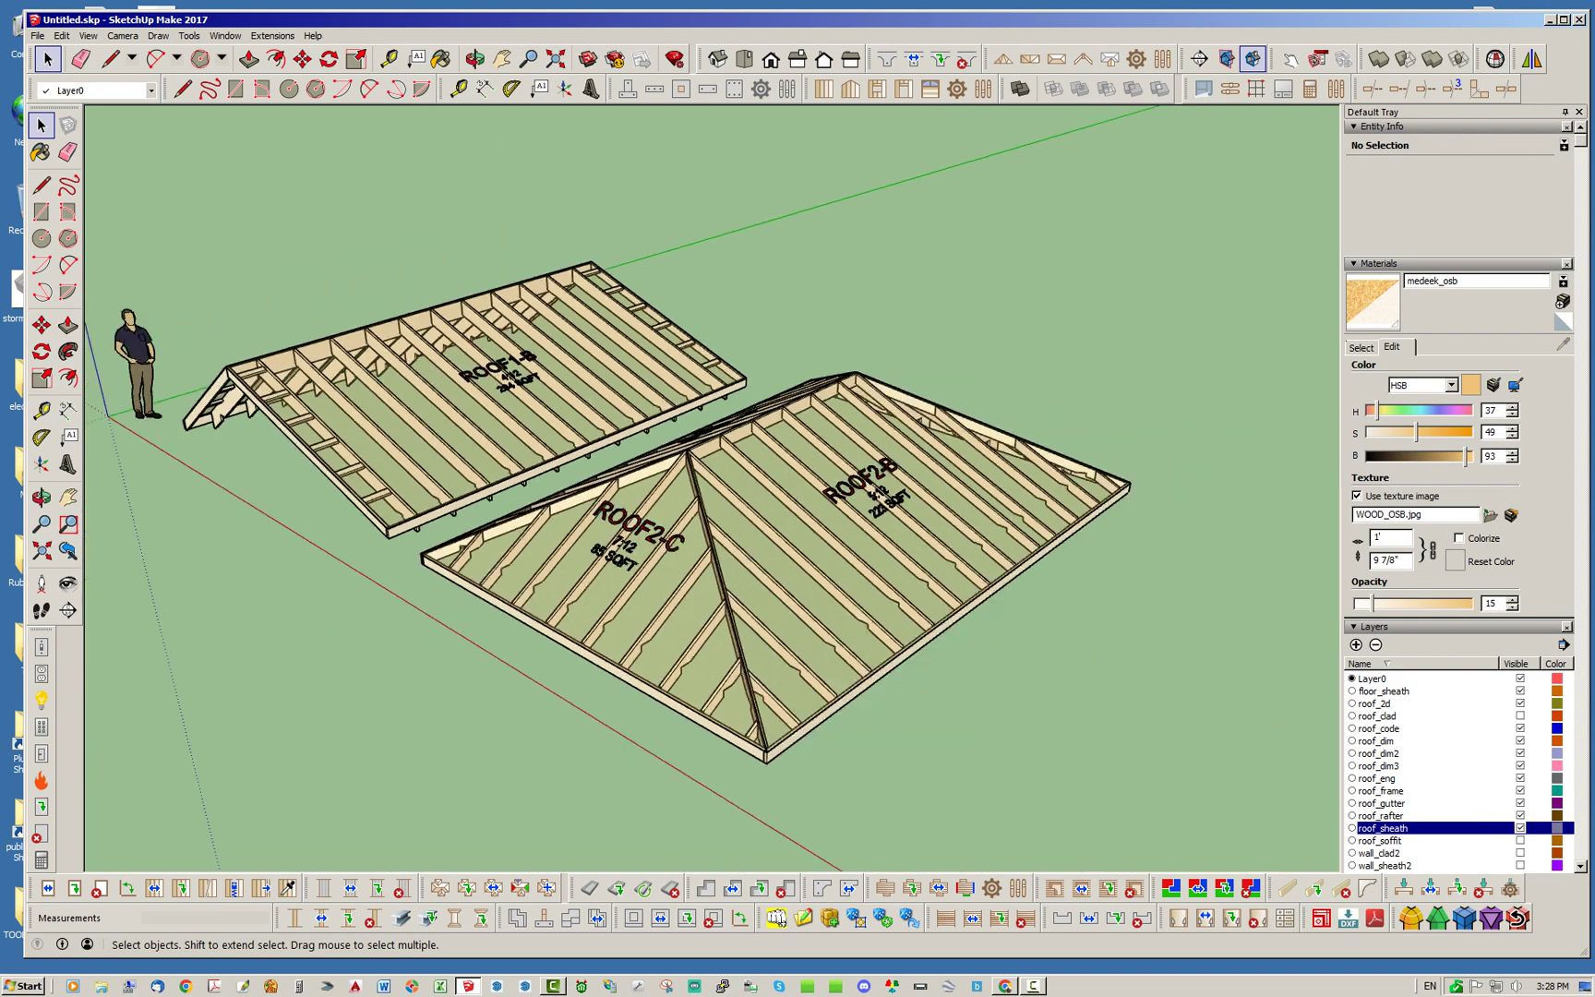
scroll(712, 488, "up", 3)
scroll(652, 459, "up", 3)
middle_click_drag(652, 459, 720, 462)
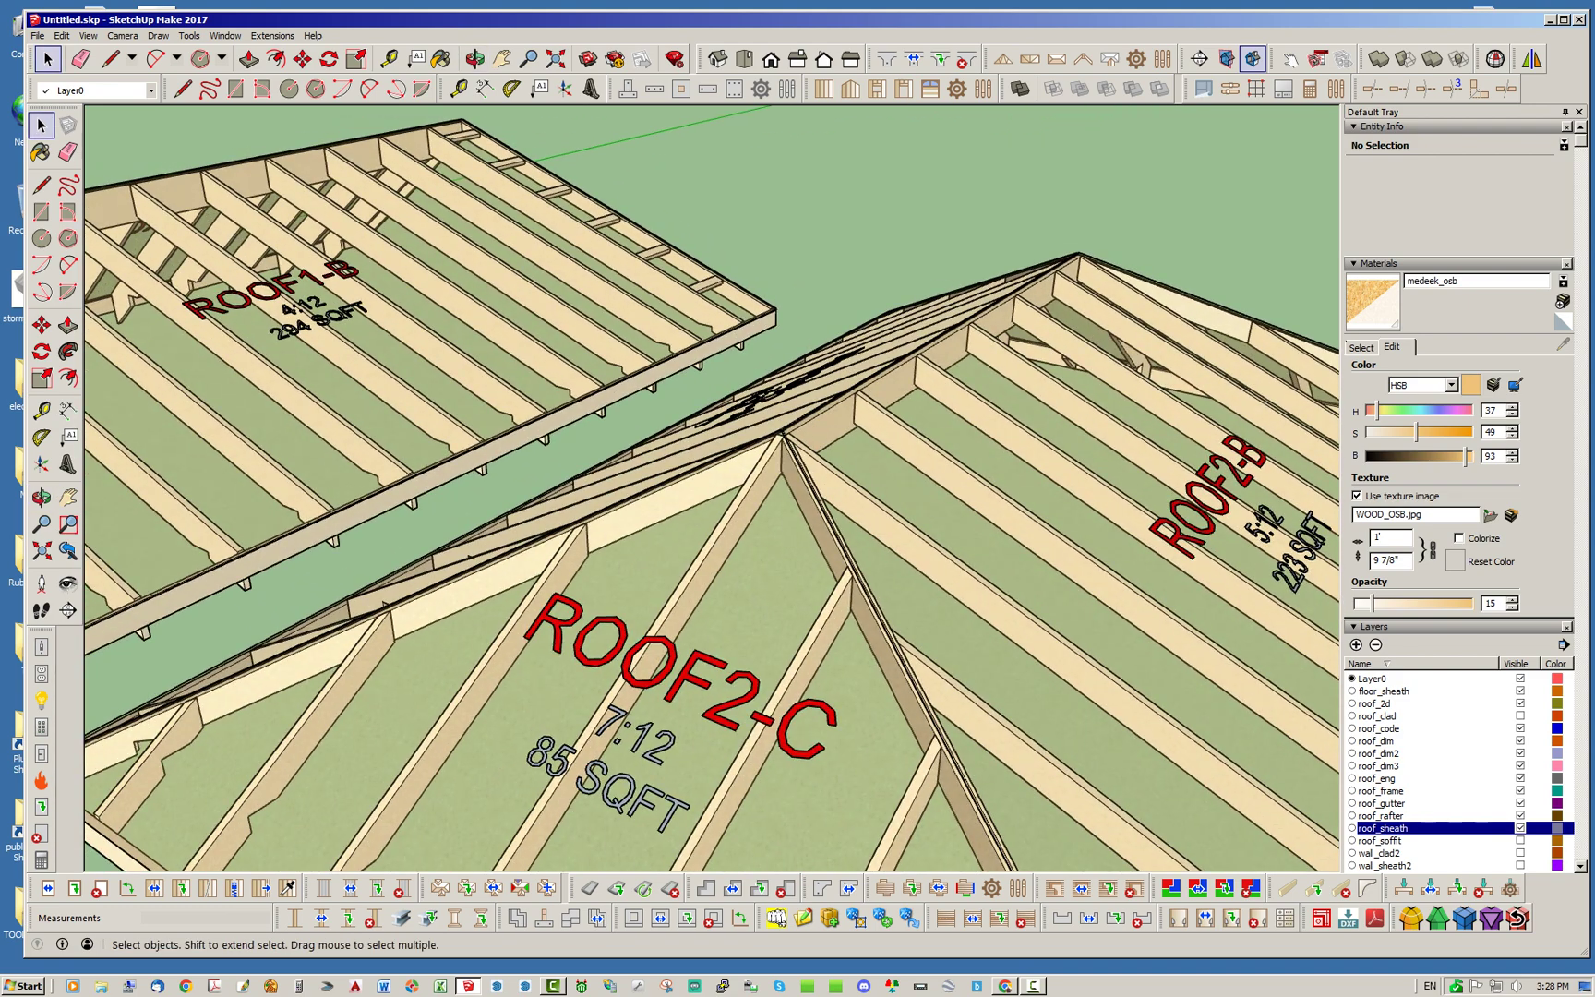
scroll(646, 416, "down", 2)
scroll(850, 572, "up", 2)
scroll(641, 450, "down", 4)
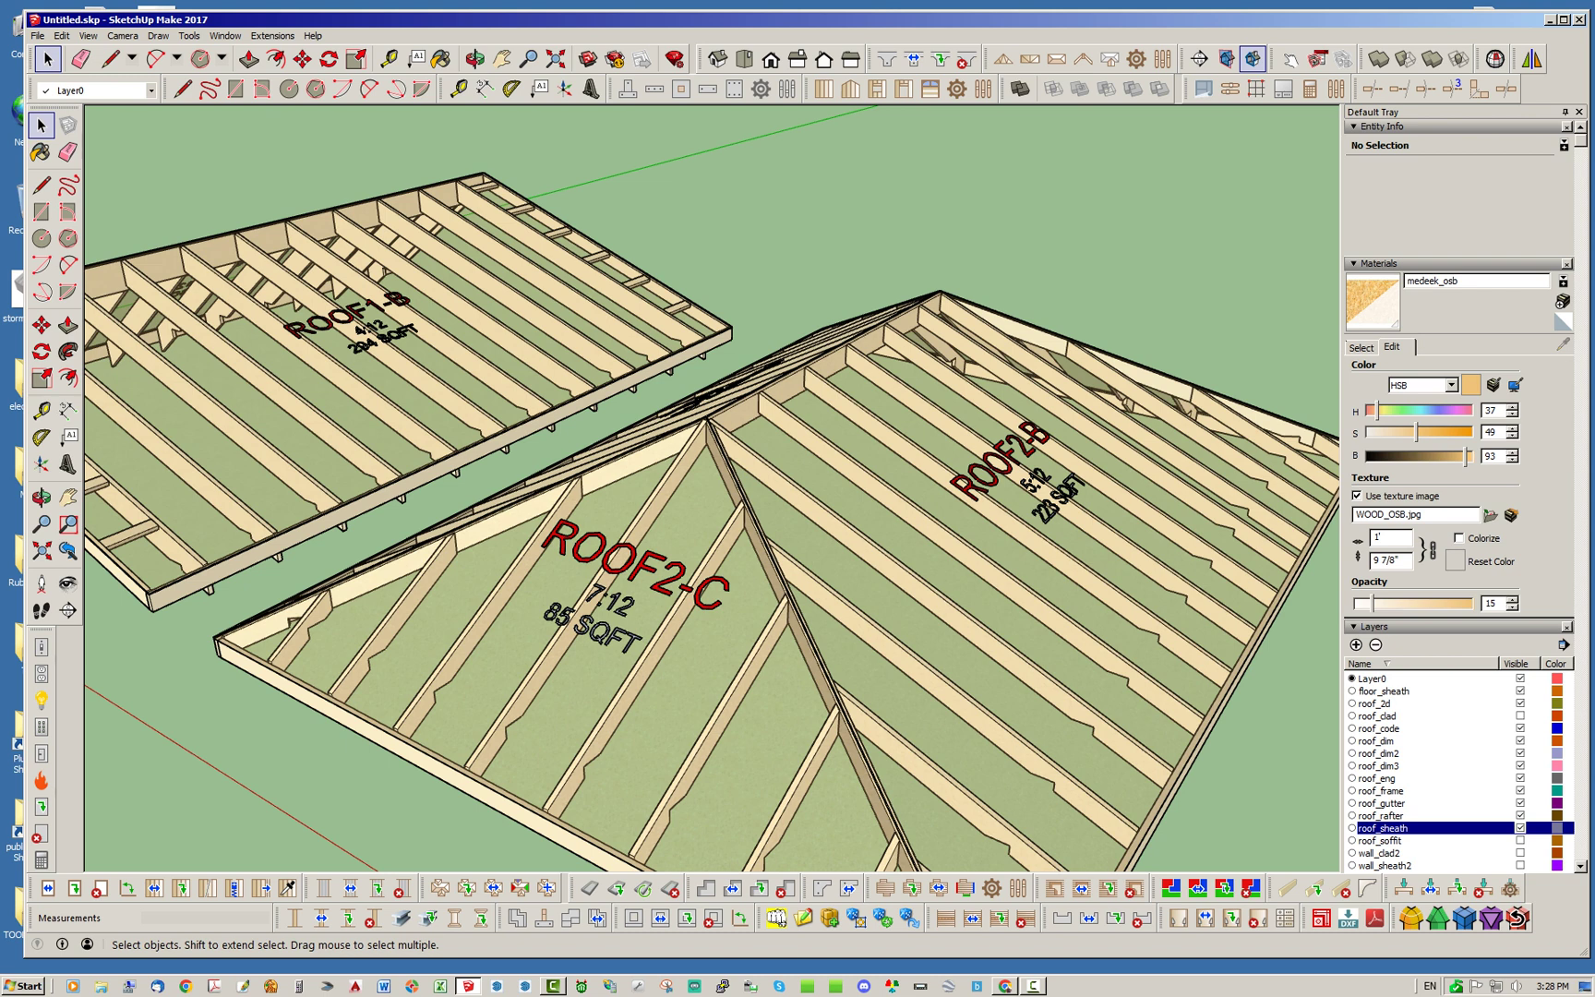
Step: Review the Center Ridge option in the ROOF2 settings, close them without changes, and view both roofs from above
right_click(744, 411)
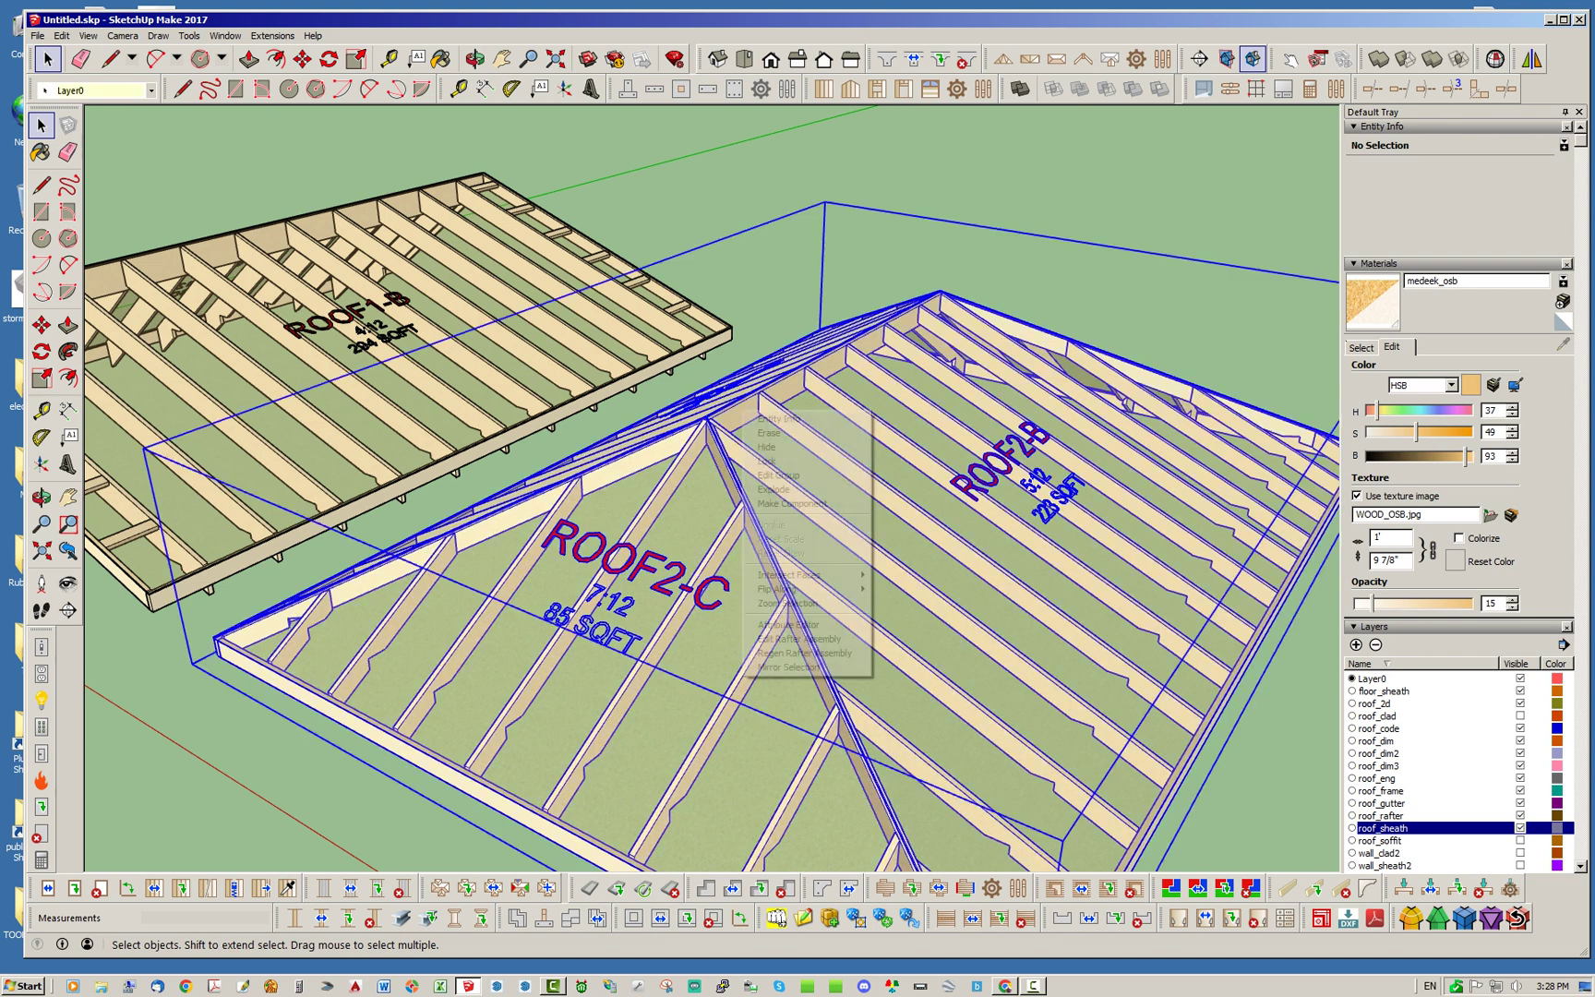
left_click(800, 639)
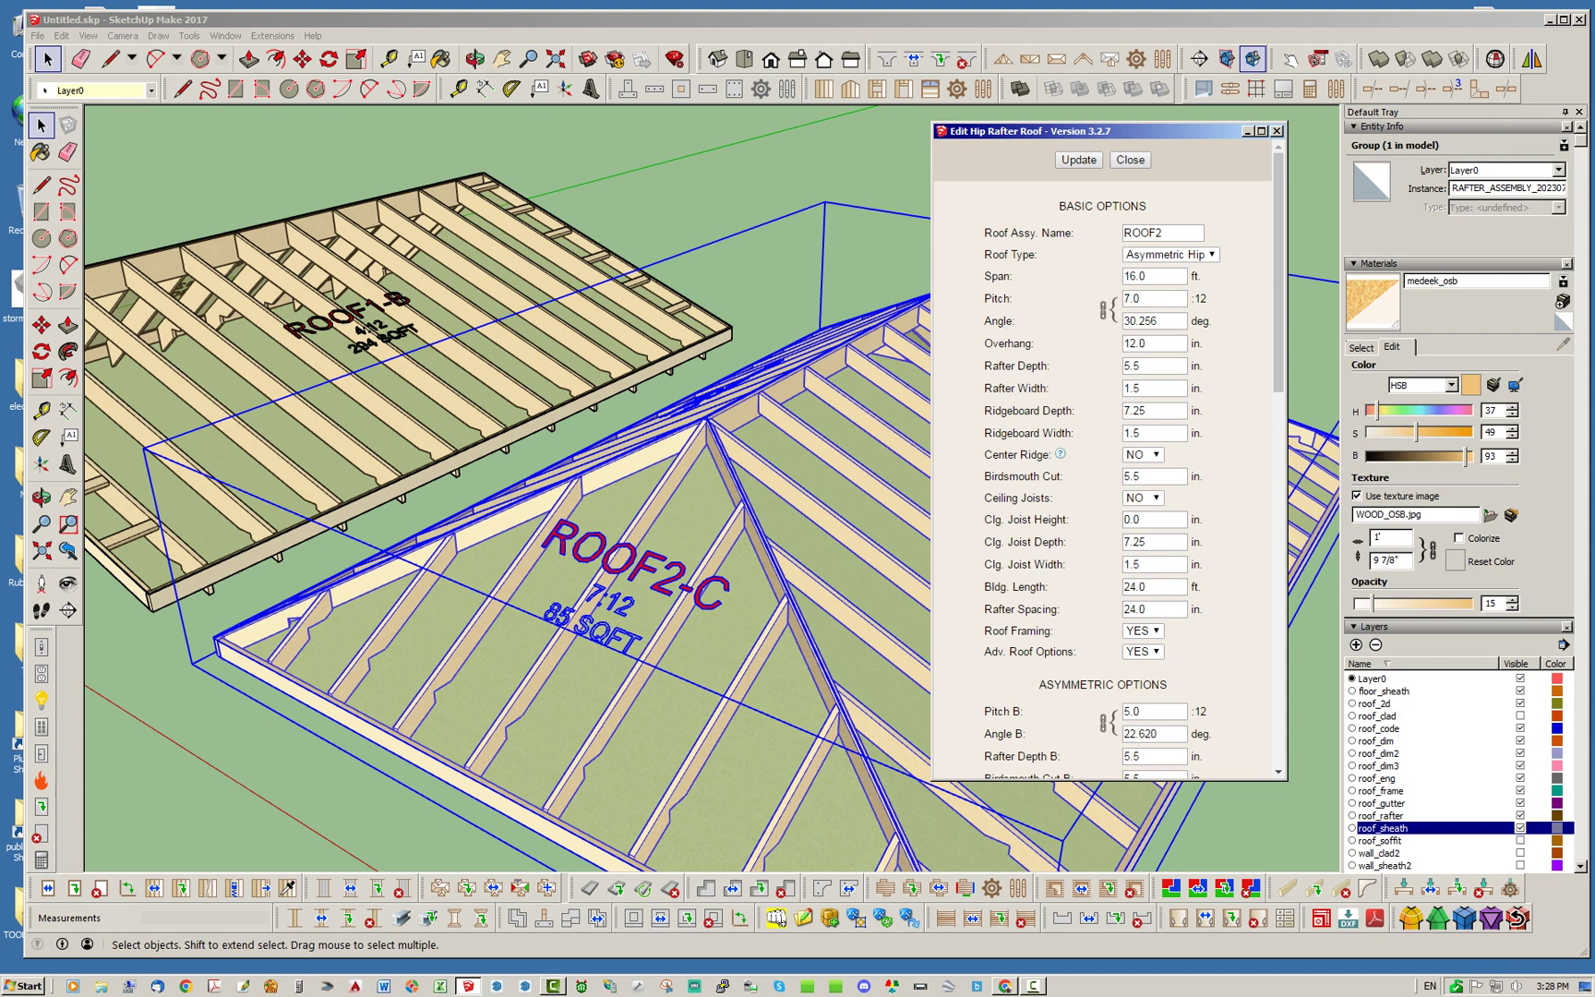
left_click(1130, 160)
scroll(776, 443, "down", 2)
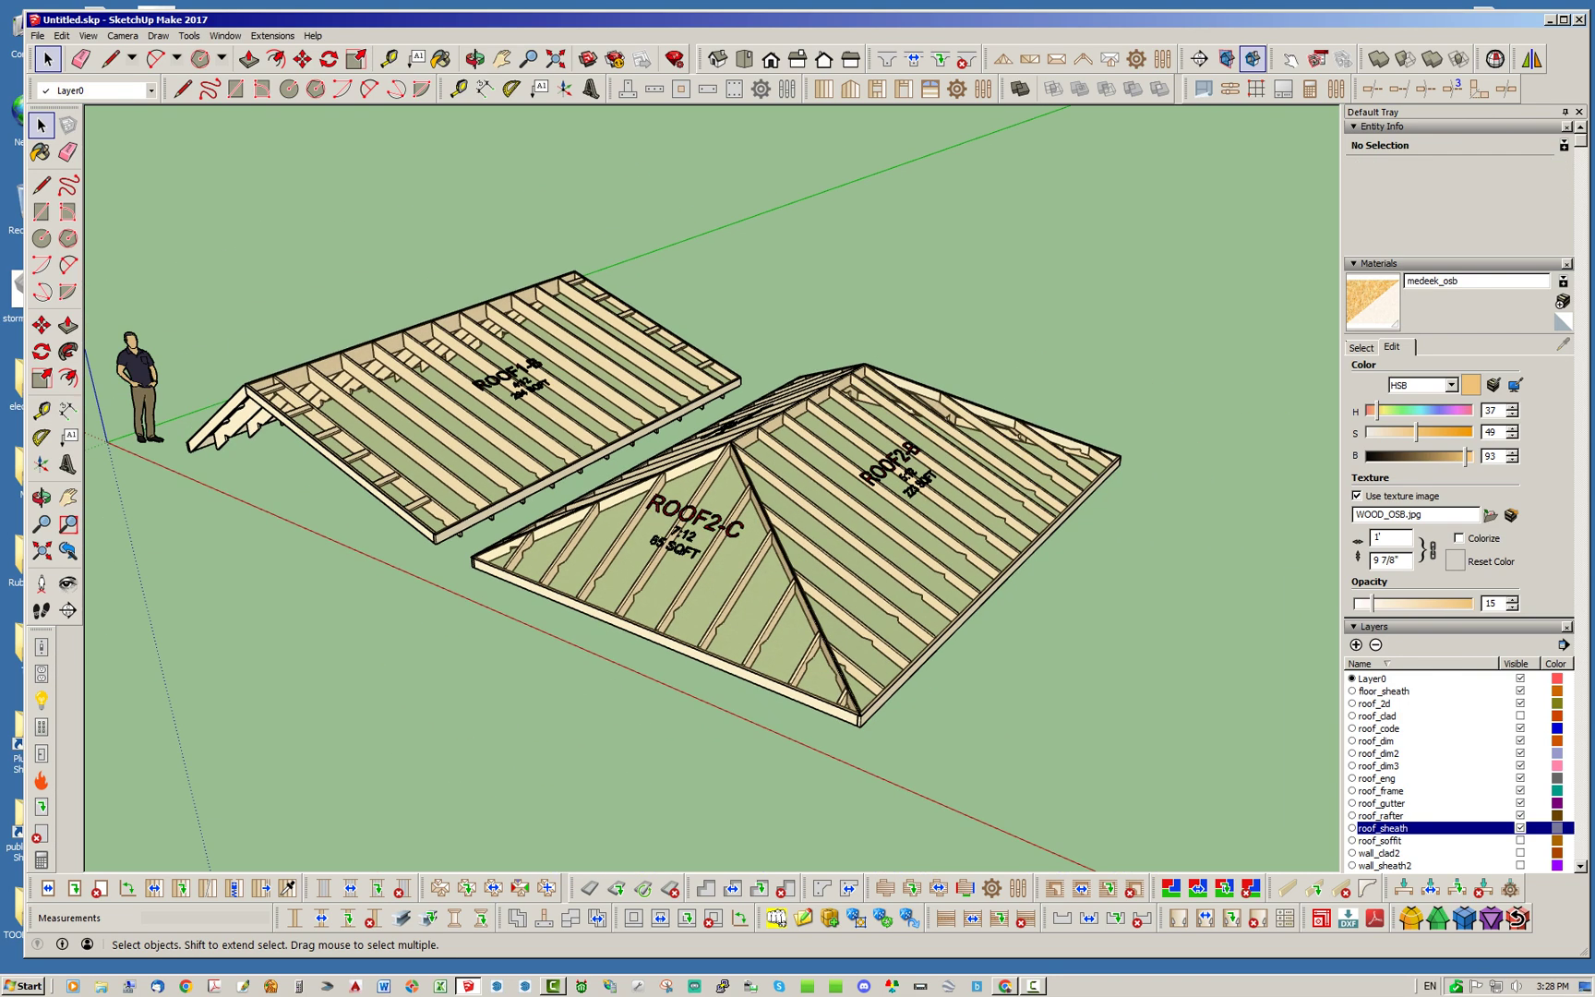
middle_click_drag(775, 443, 785, 512)
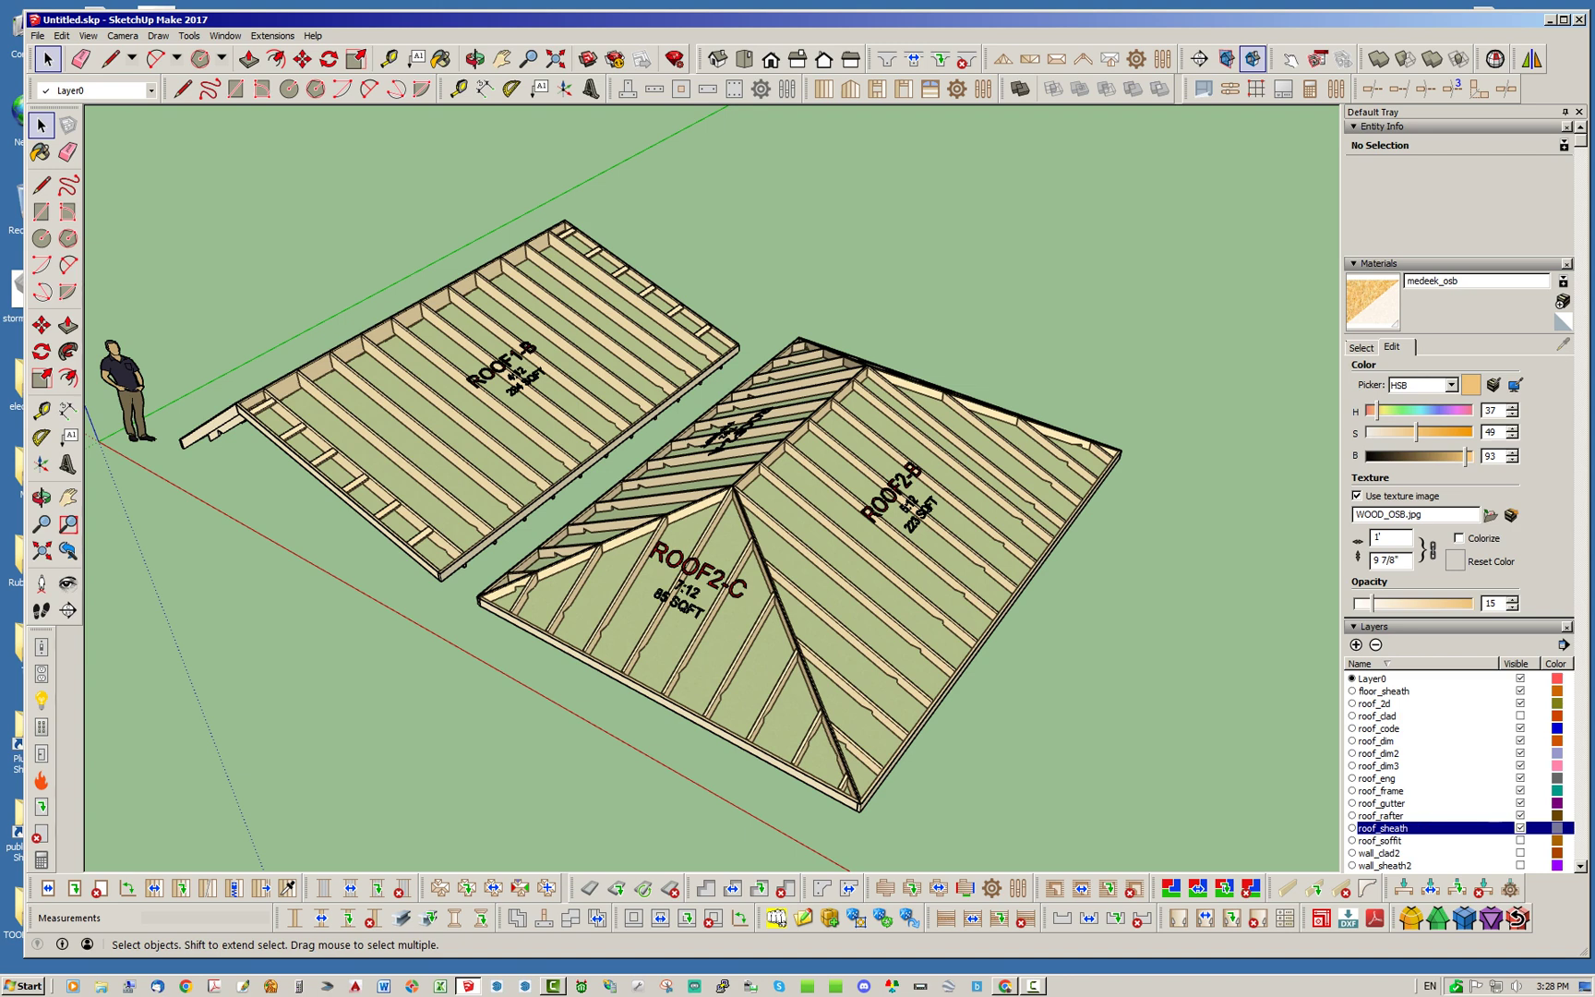